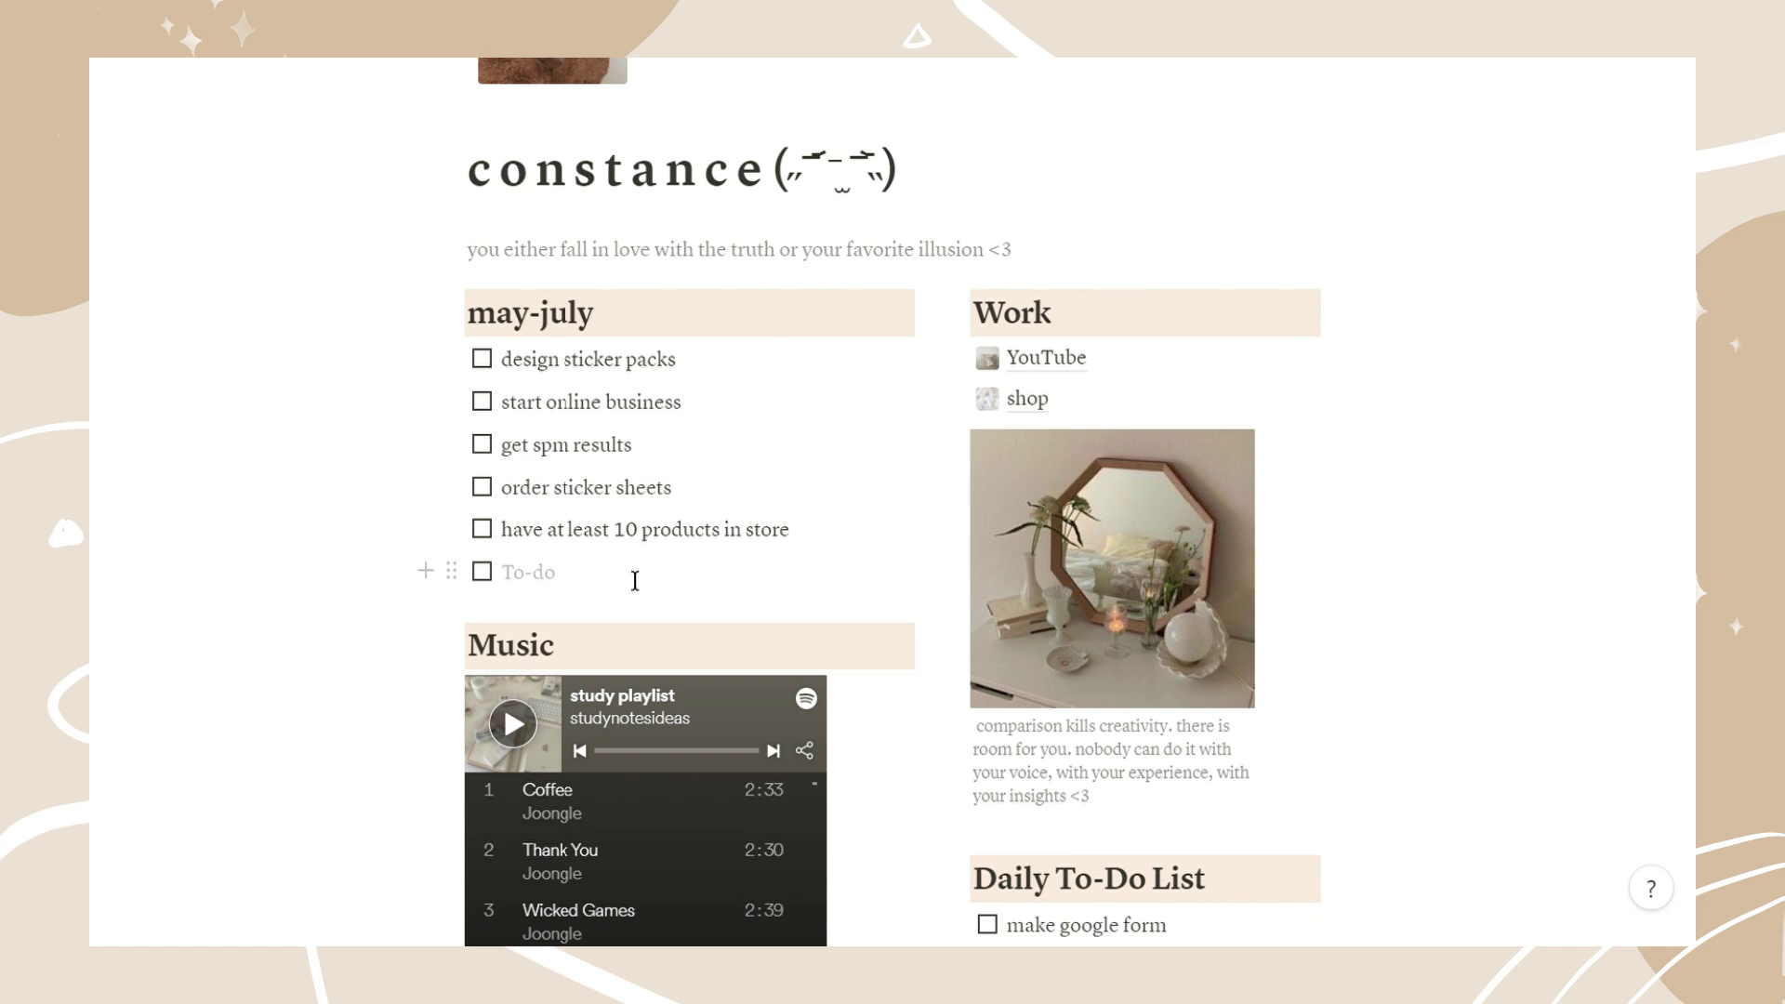
# Add 'sell art prints' as the last goal in the may-july to-do list
pyautogui.write('sell art prints')
pyautogui.press('Return')
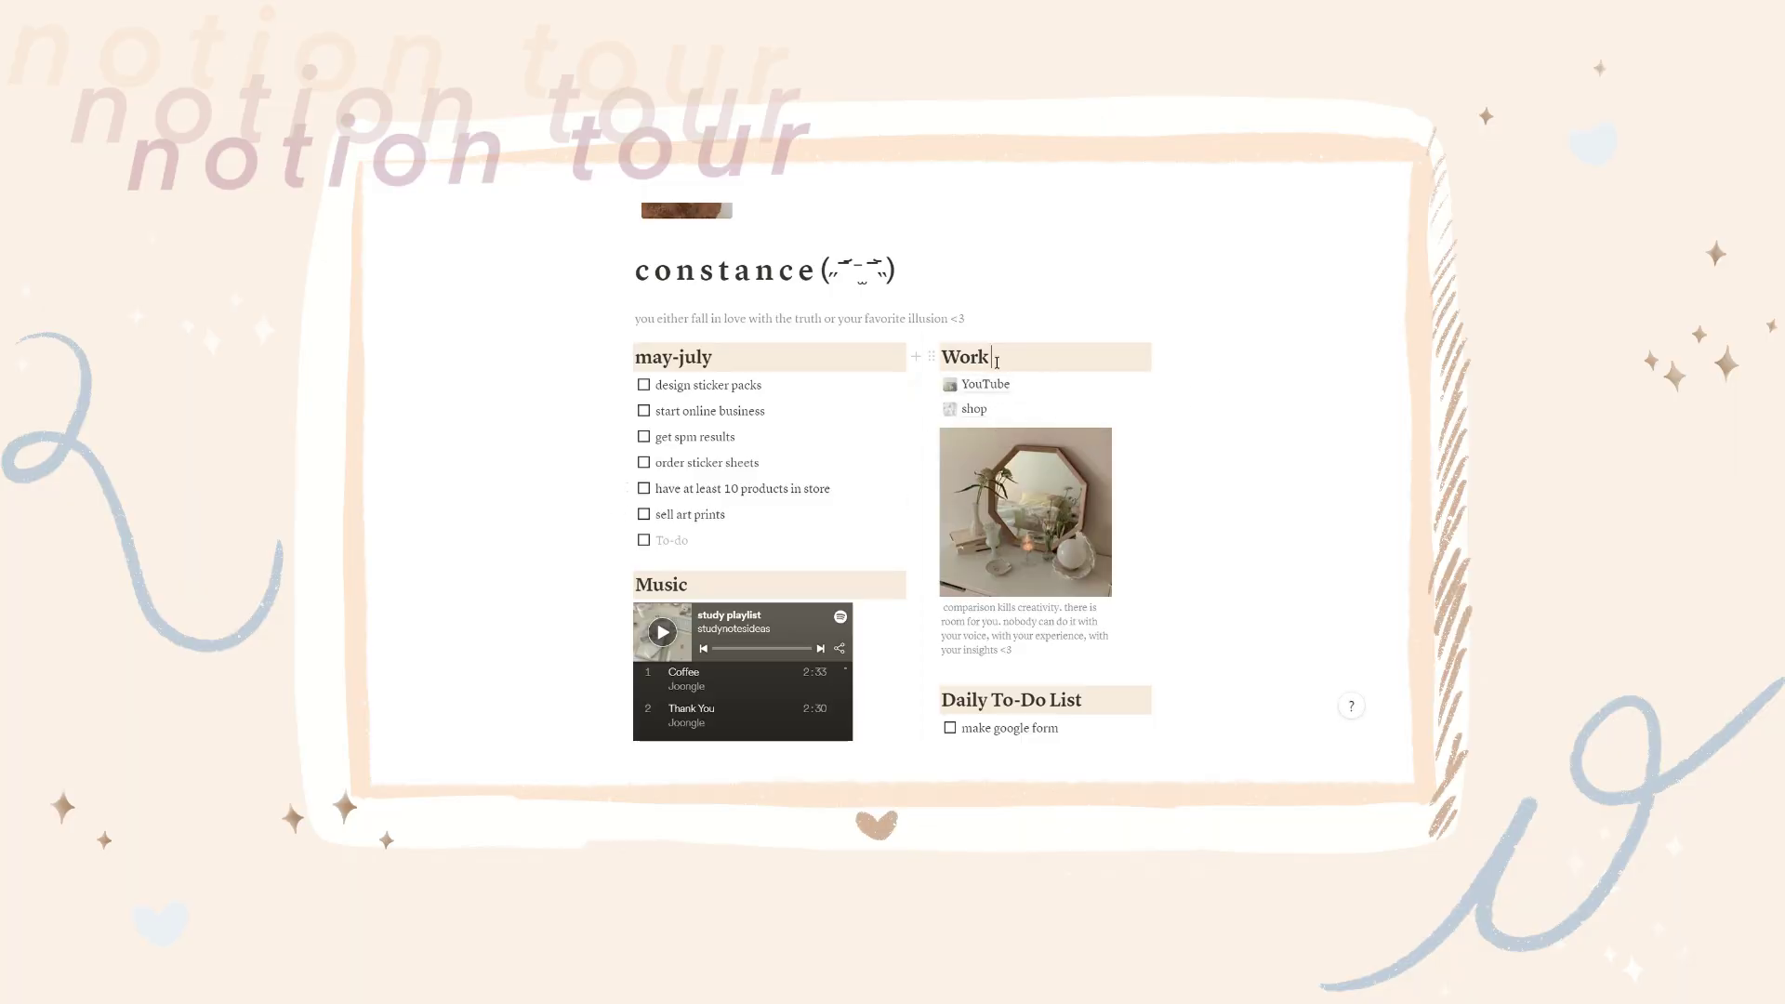
# Move the 'notion tour' card into In progress on the YouTube videos board
pyautogui.click(1297, 411)
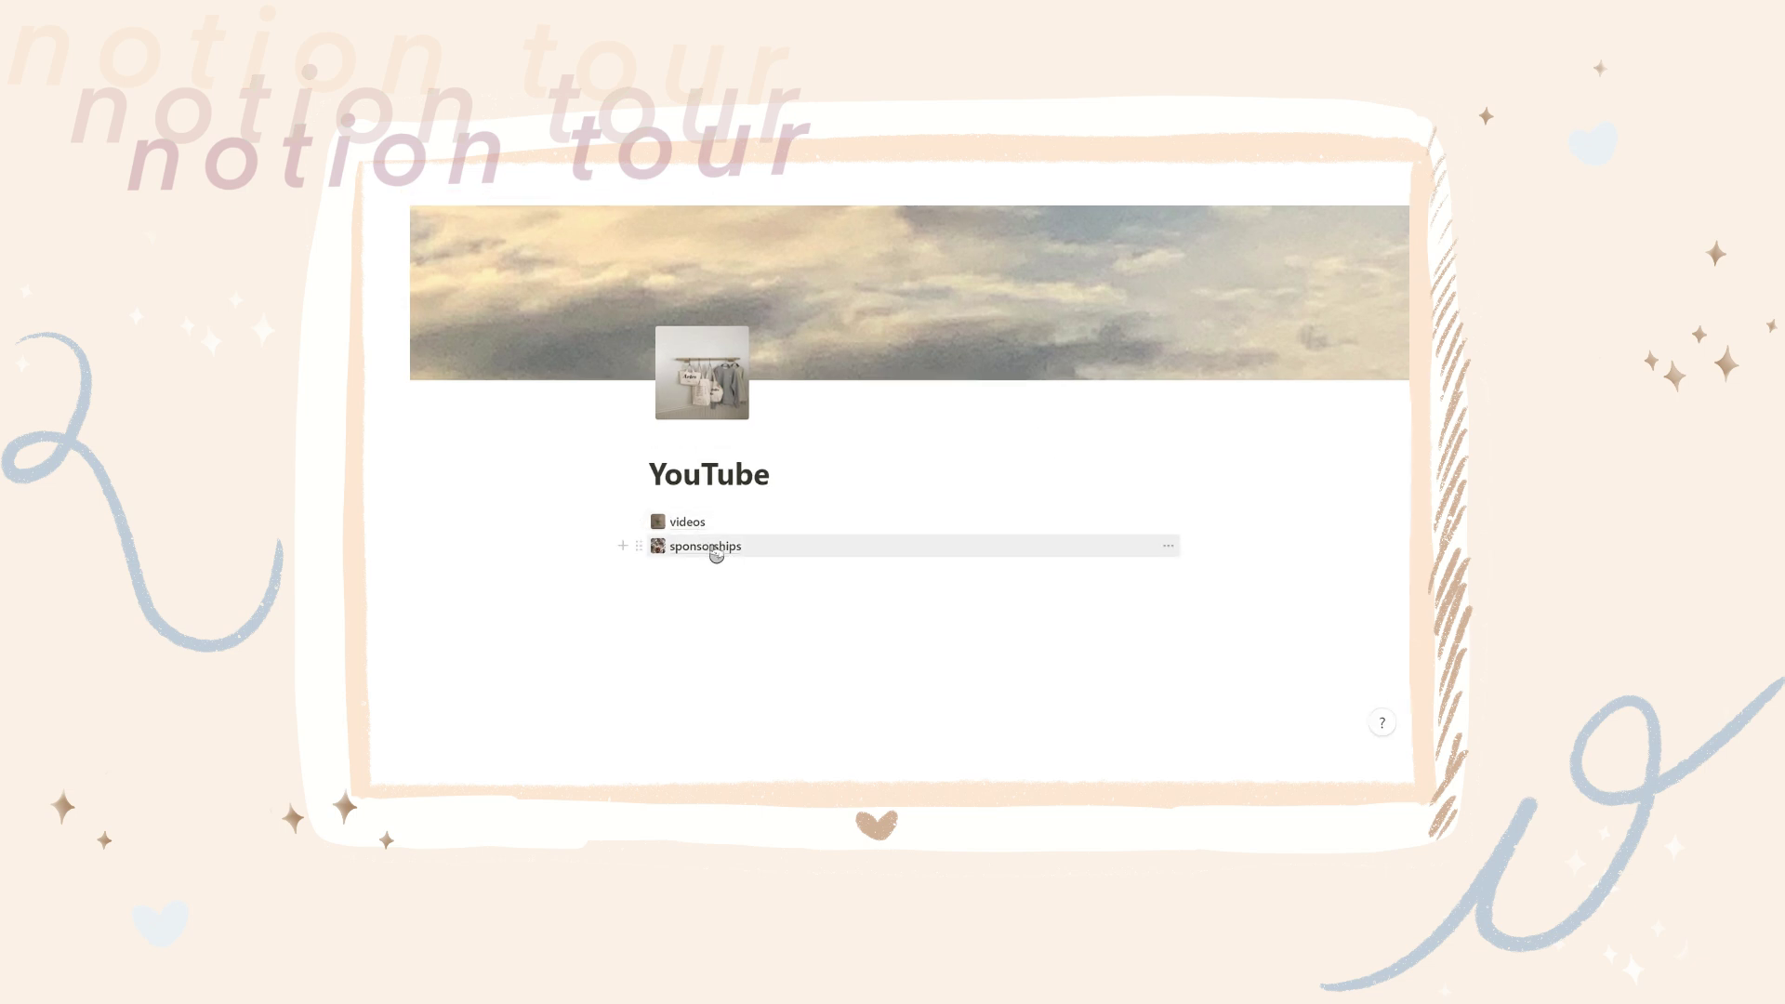
pyautogui.click(688, 522)
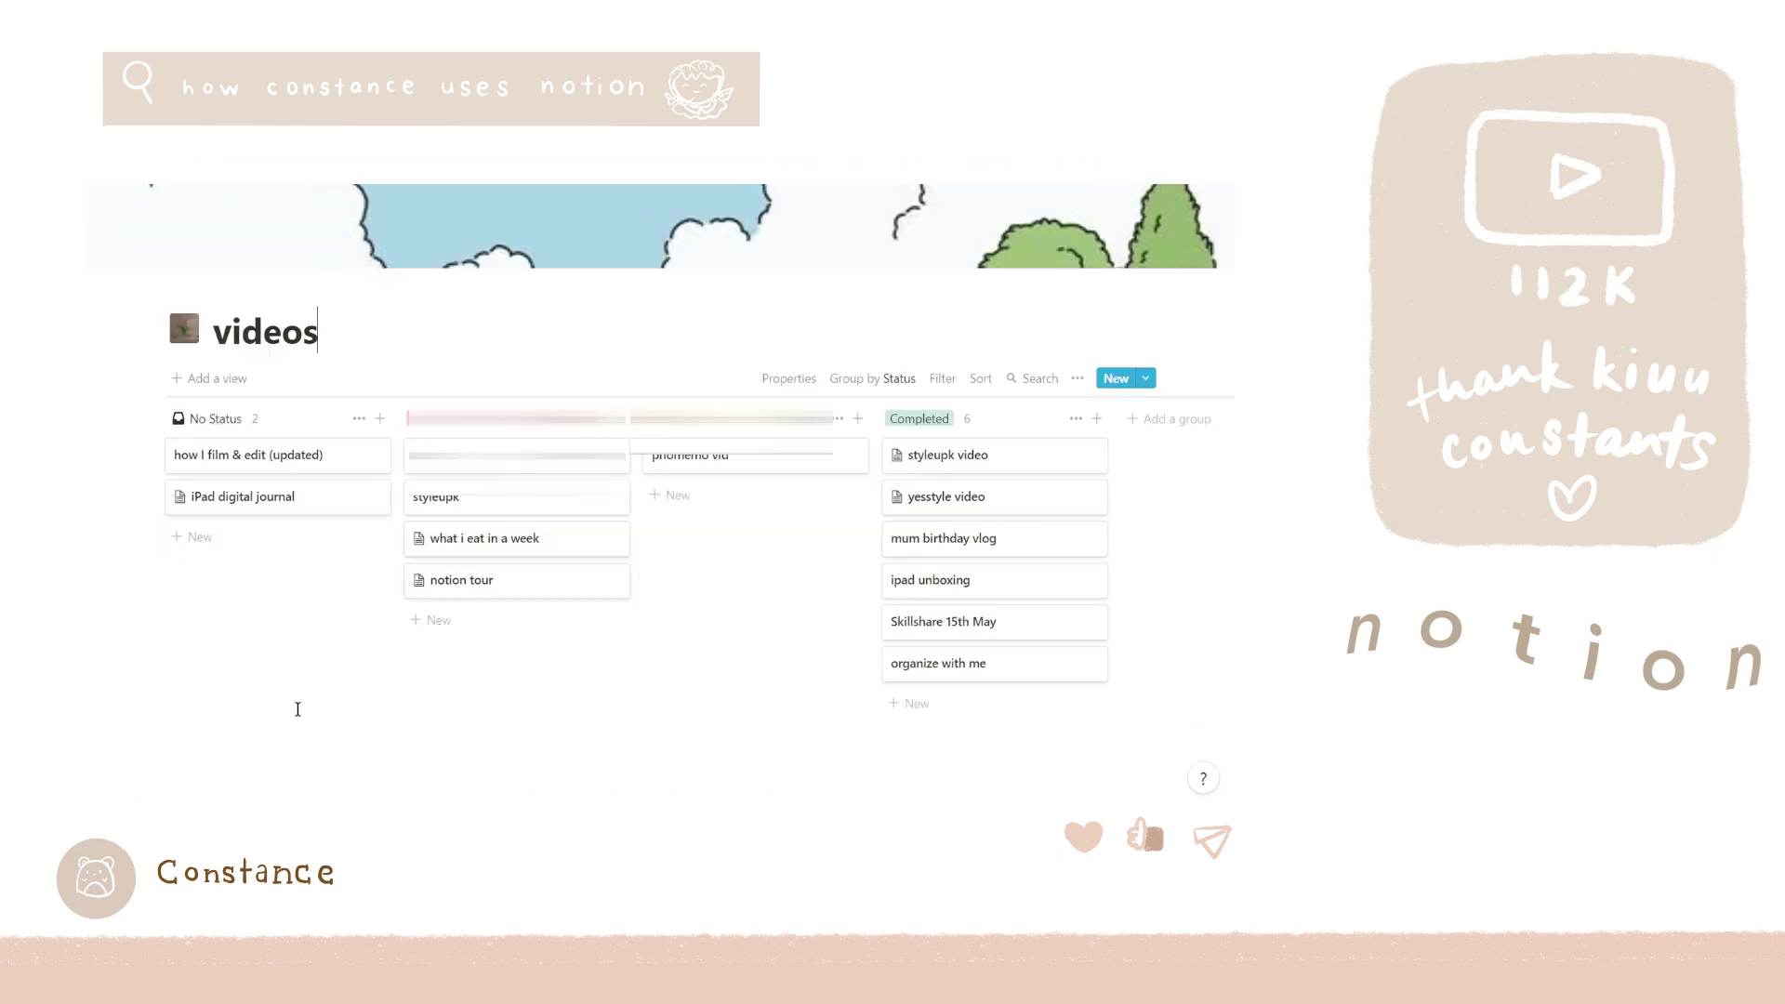
pyautogui.scroll(-1, 297, 709)
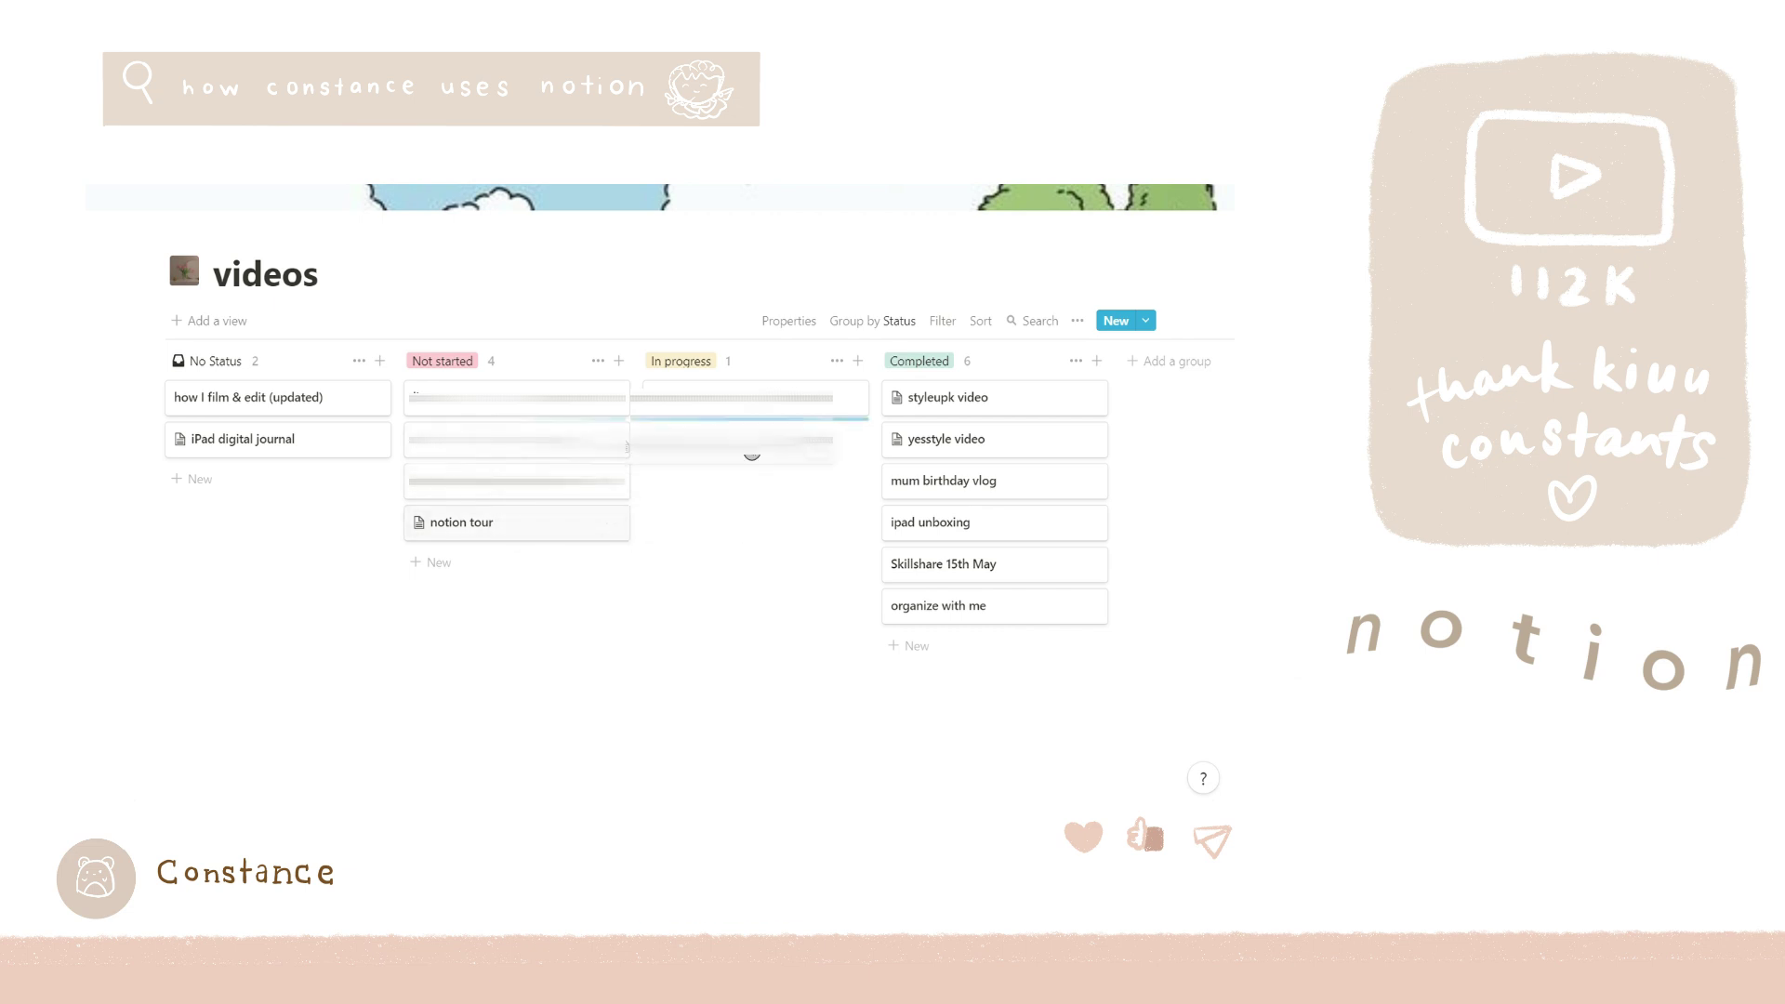
pyautogui.moveTo(789, 458); pyautogui.dragTo(790, 458)
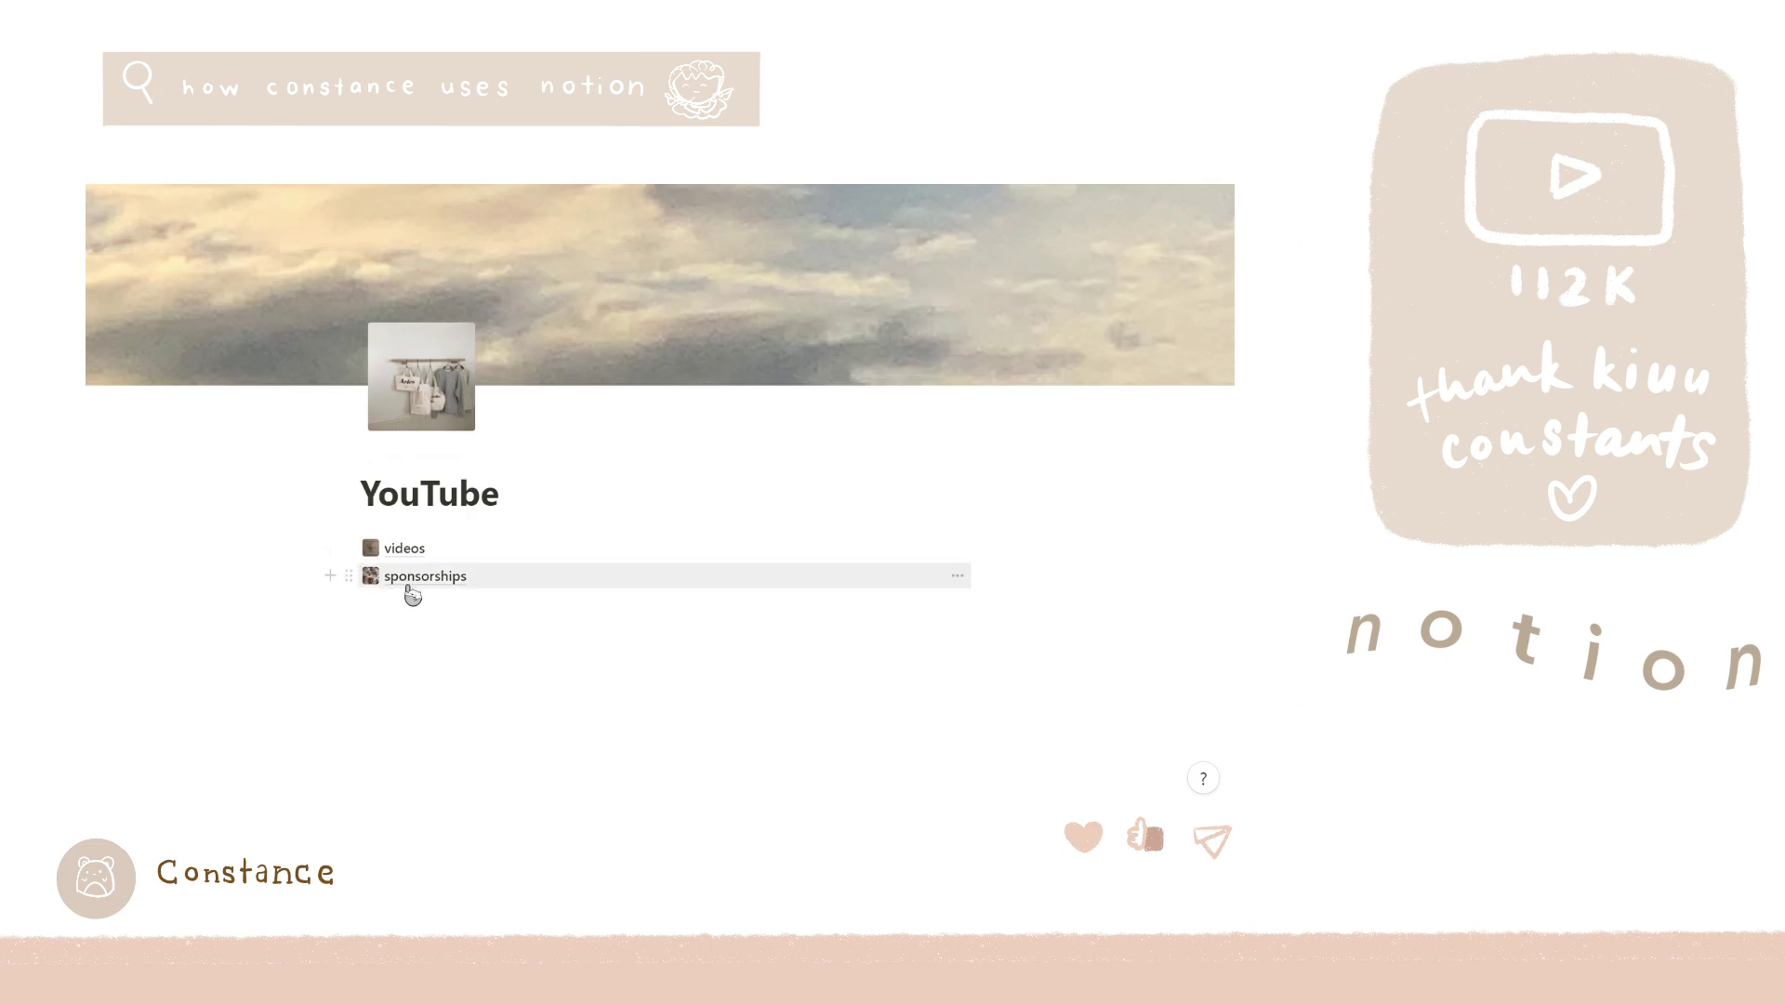
# Go back to the constance dashboard and scroll down to the Movie List and 2021 pages
pyautogui.click(111, 185)
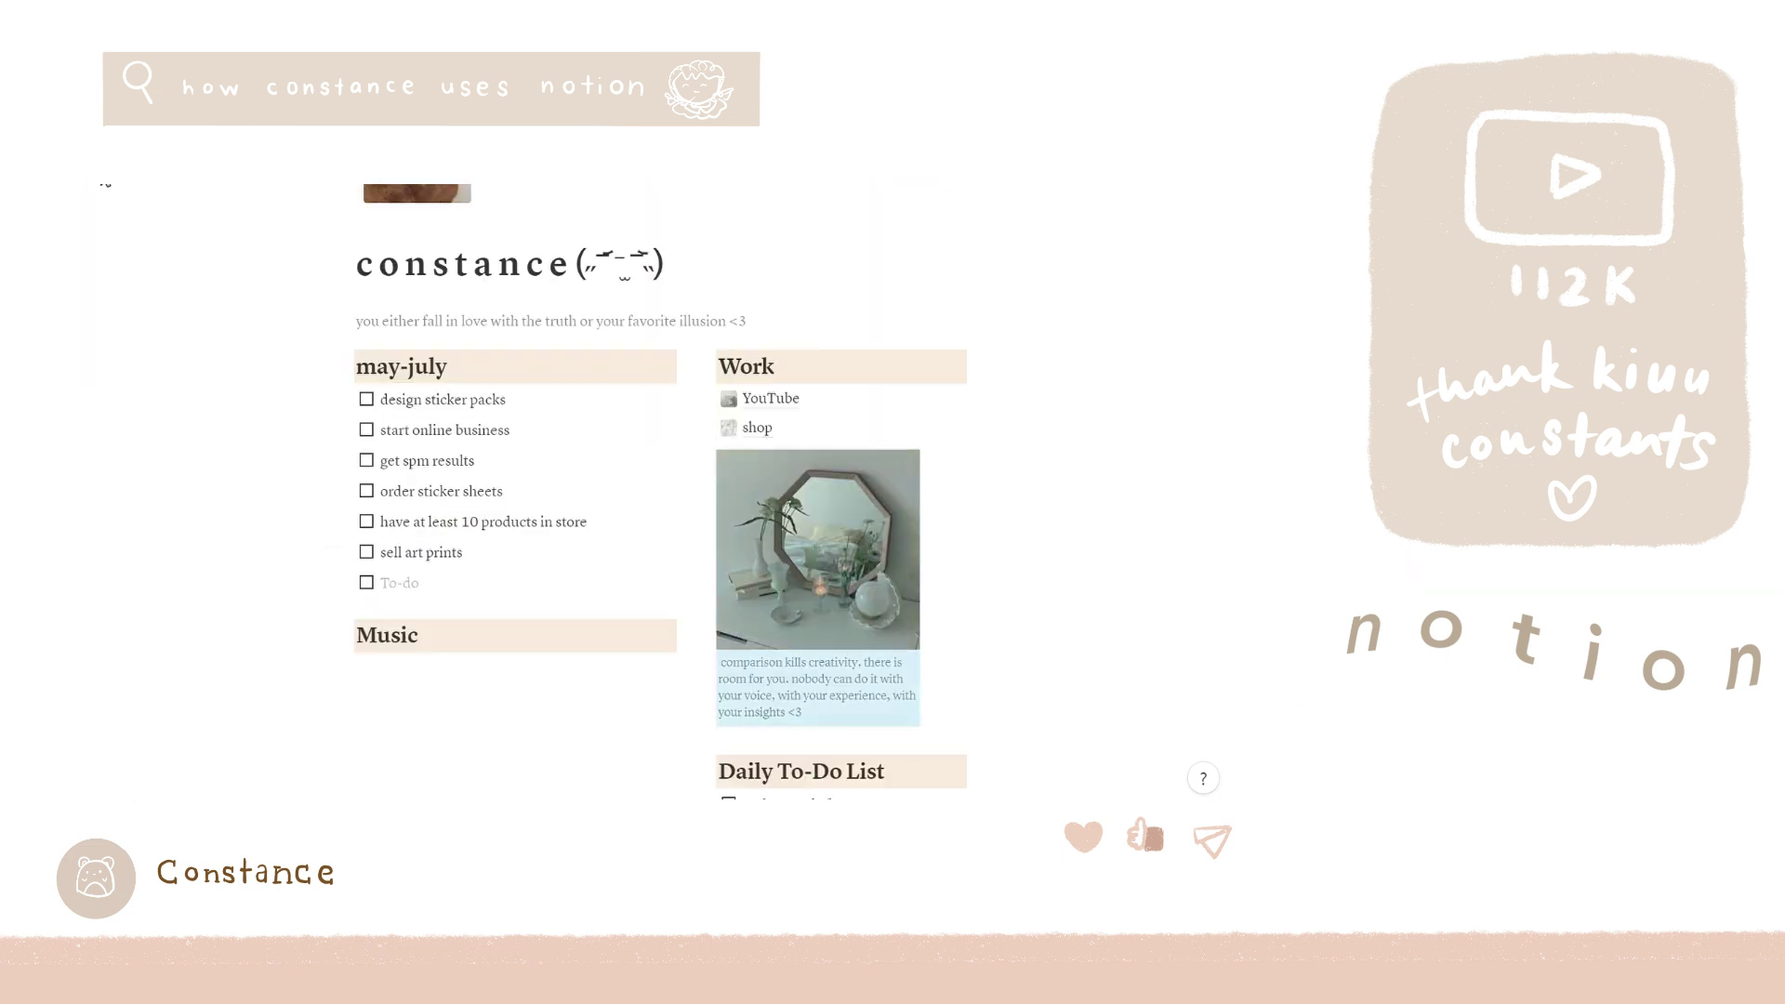
pyautogui.scroll(-2, 1221, 481)
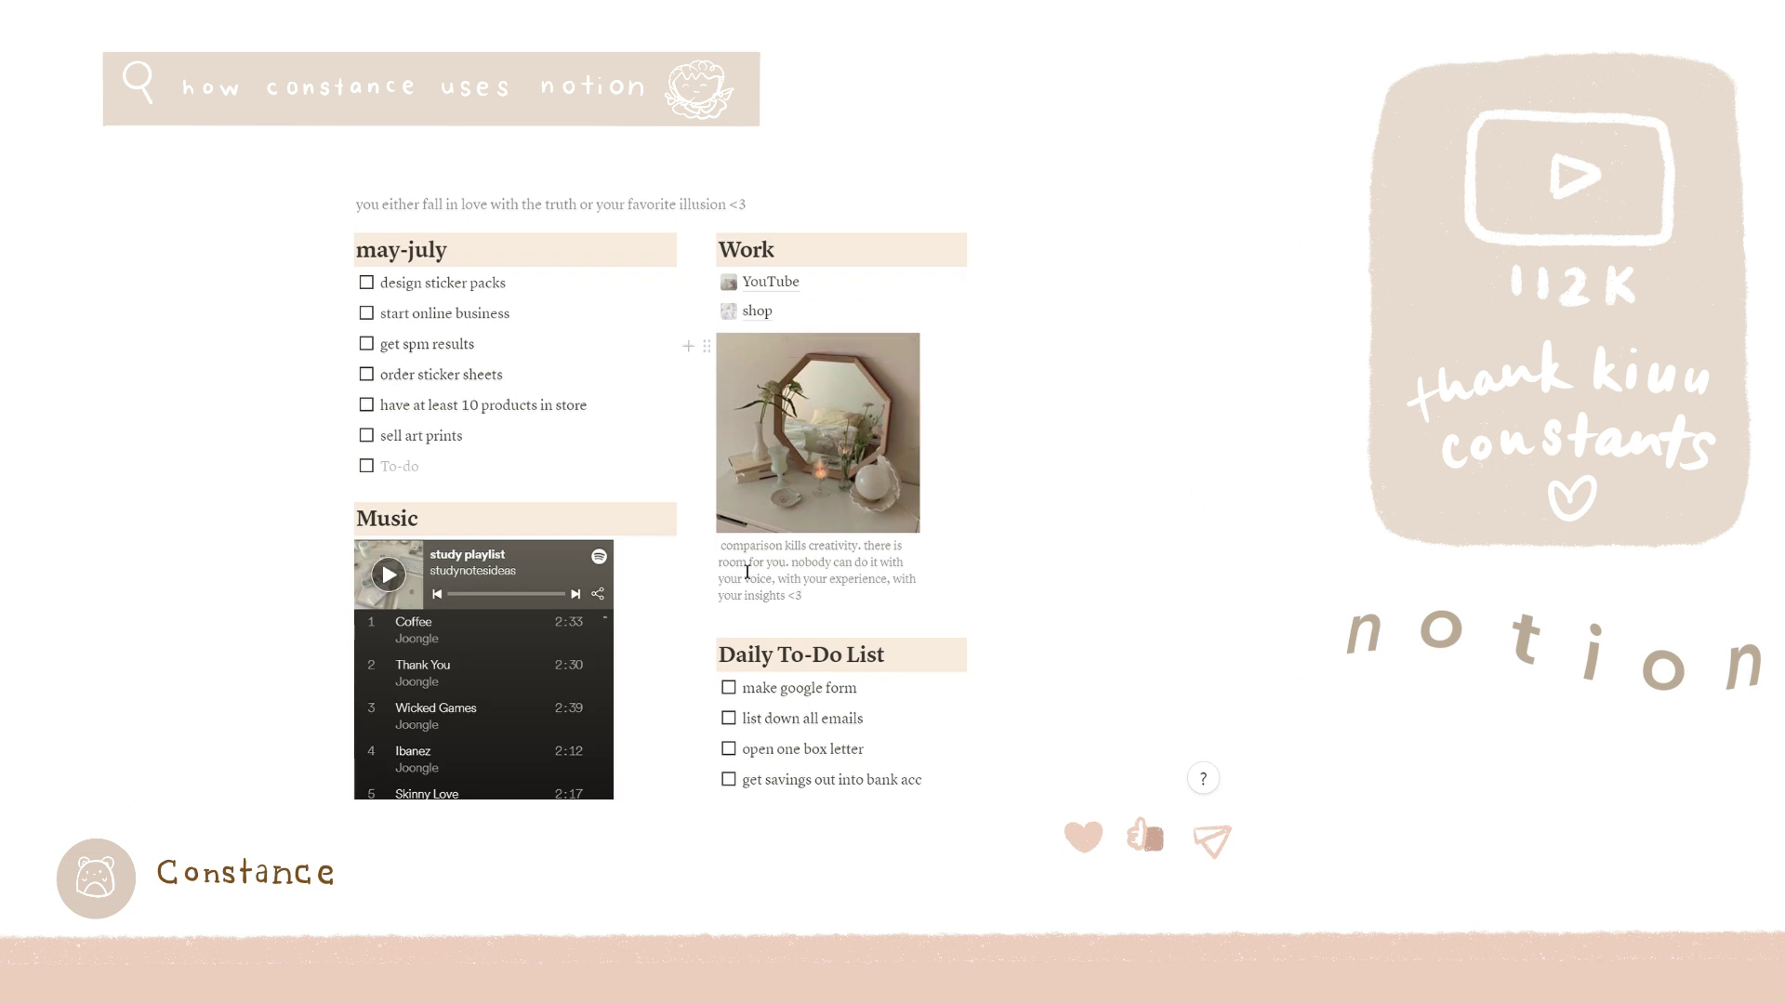
pyautogui.scroll(-5, 775, 578)
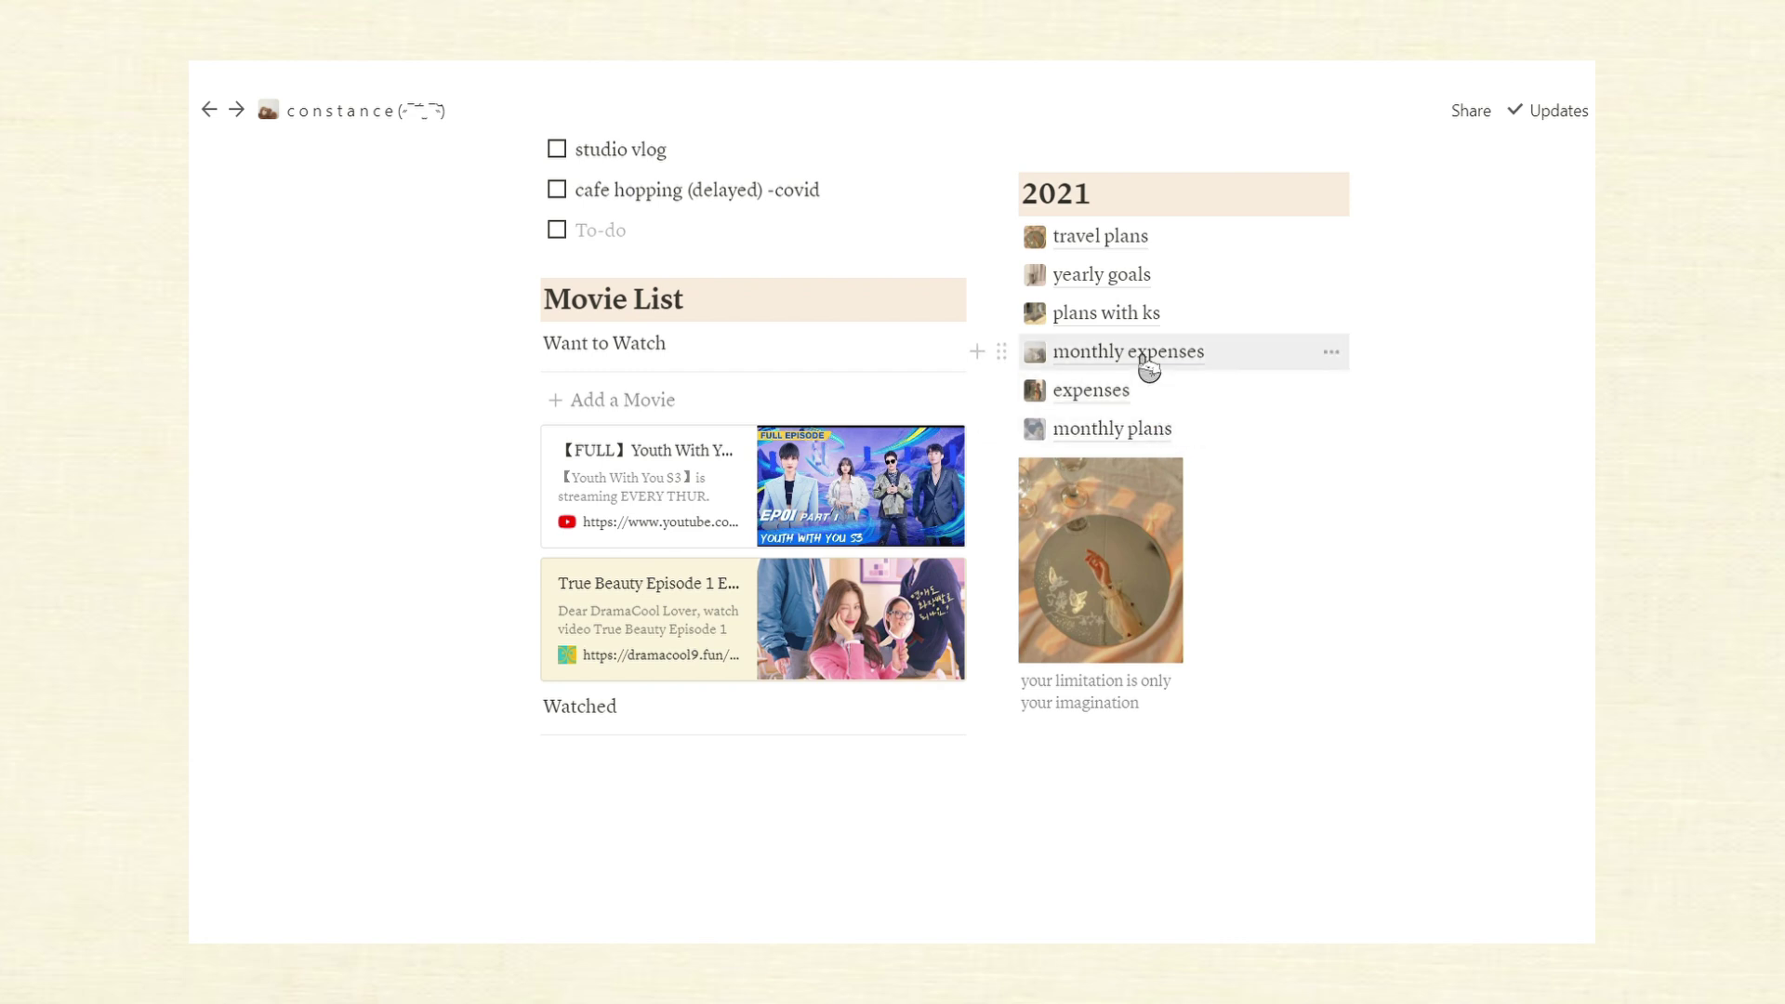
pyautogui.click(1098, 390)
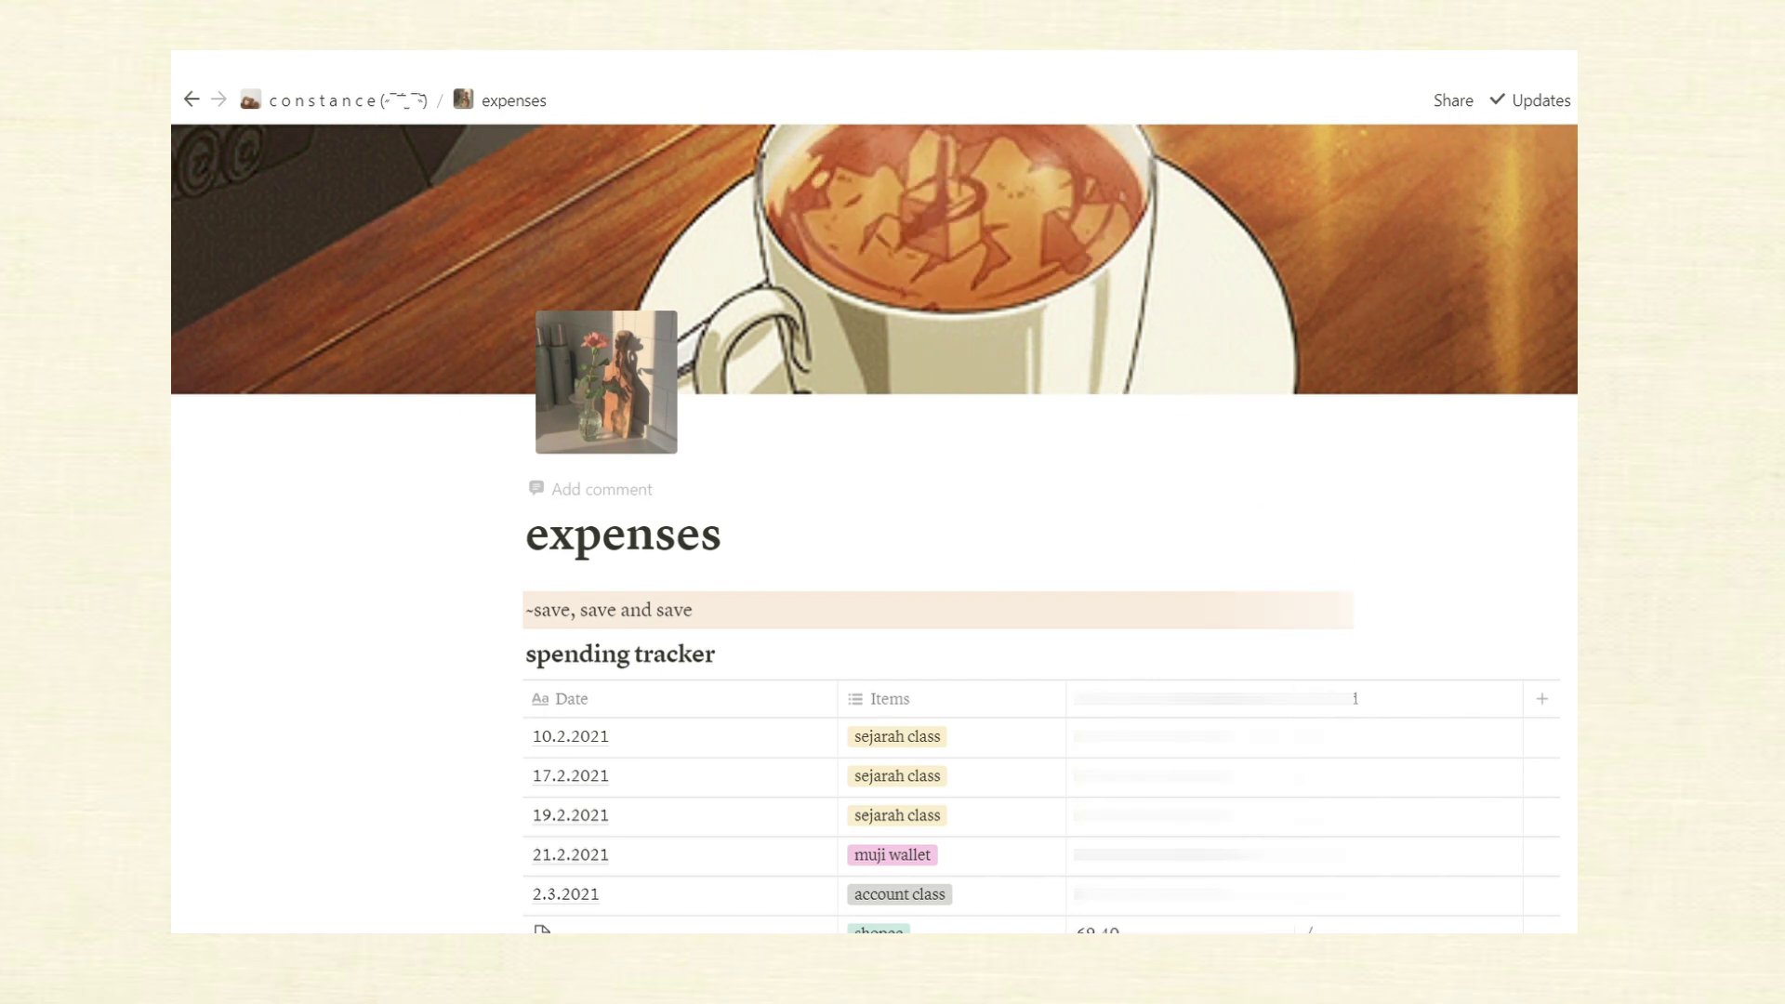
pyautogui.scroll(-2, 1041, 521)
pyautogui.scroll(-2, 1042, 520)
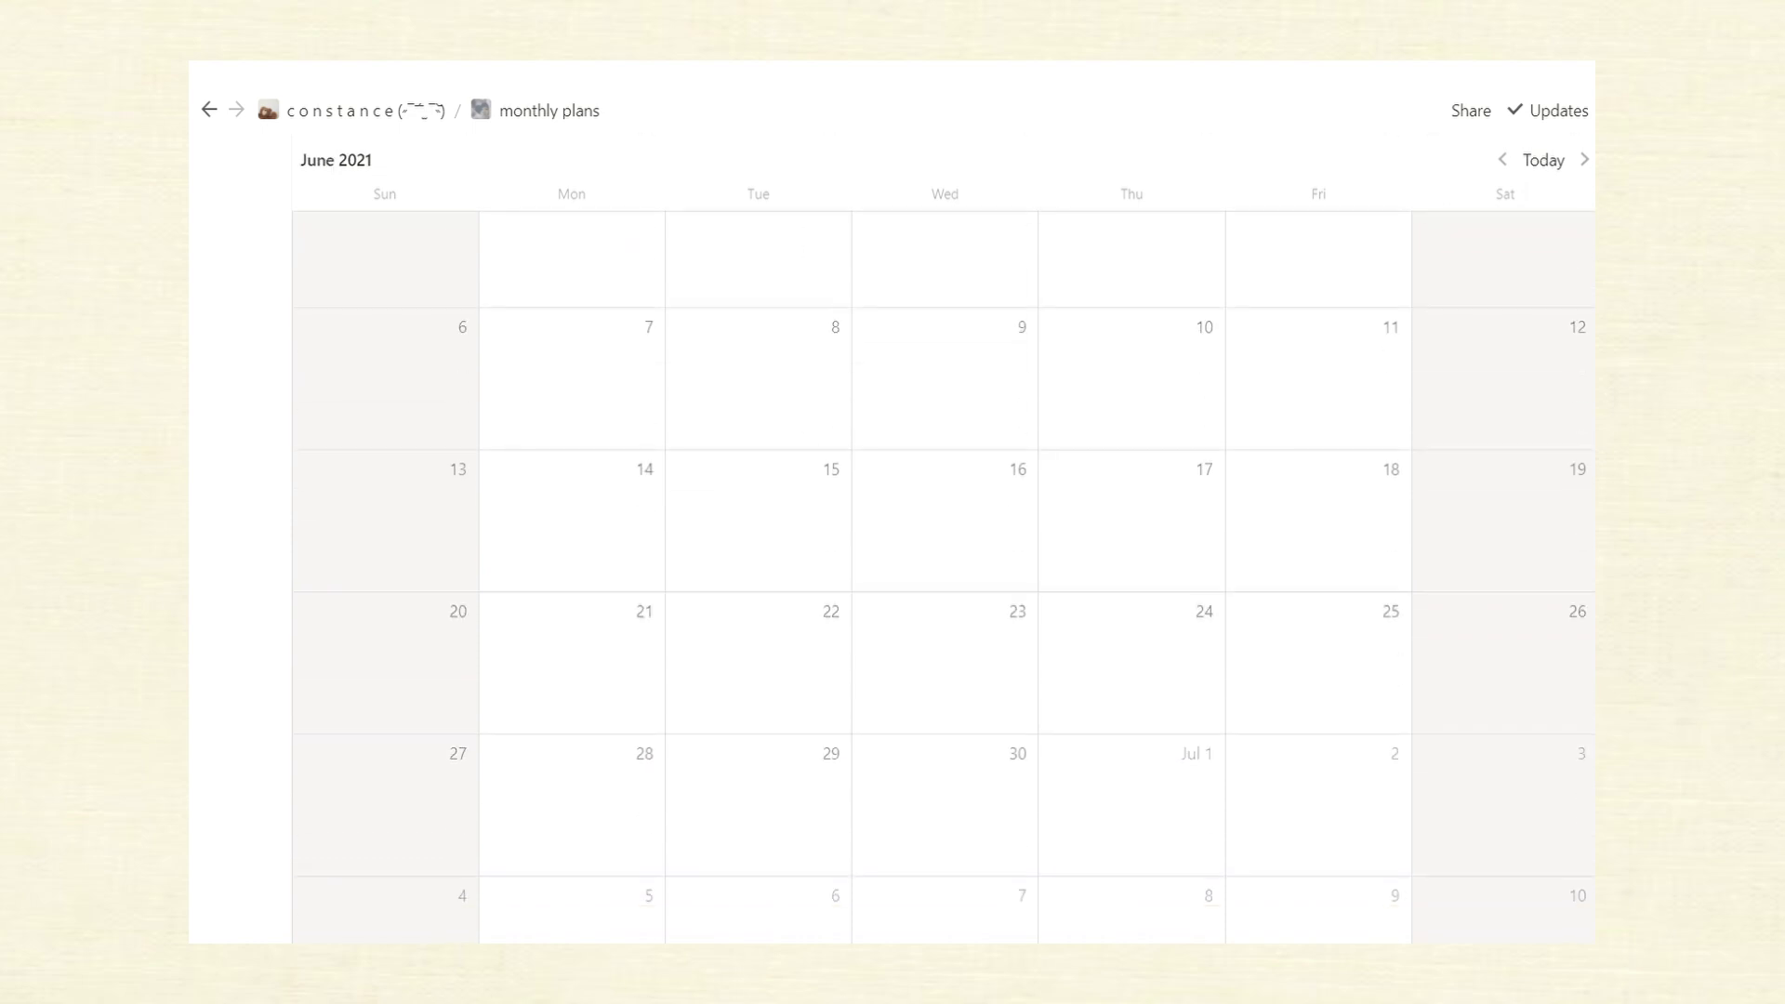
pyautogui.scroll(-4, 941, 576)
pyautogui.scroll(-2, 941, 576)
pyautogui.scroll(-4, 941, 576)
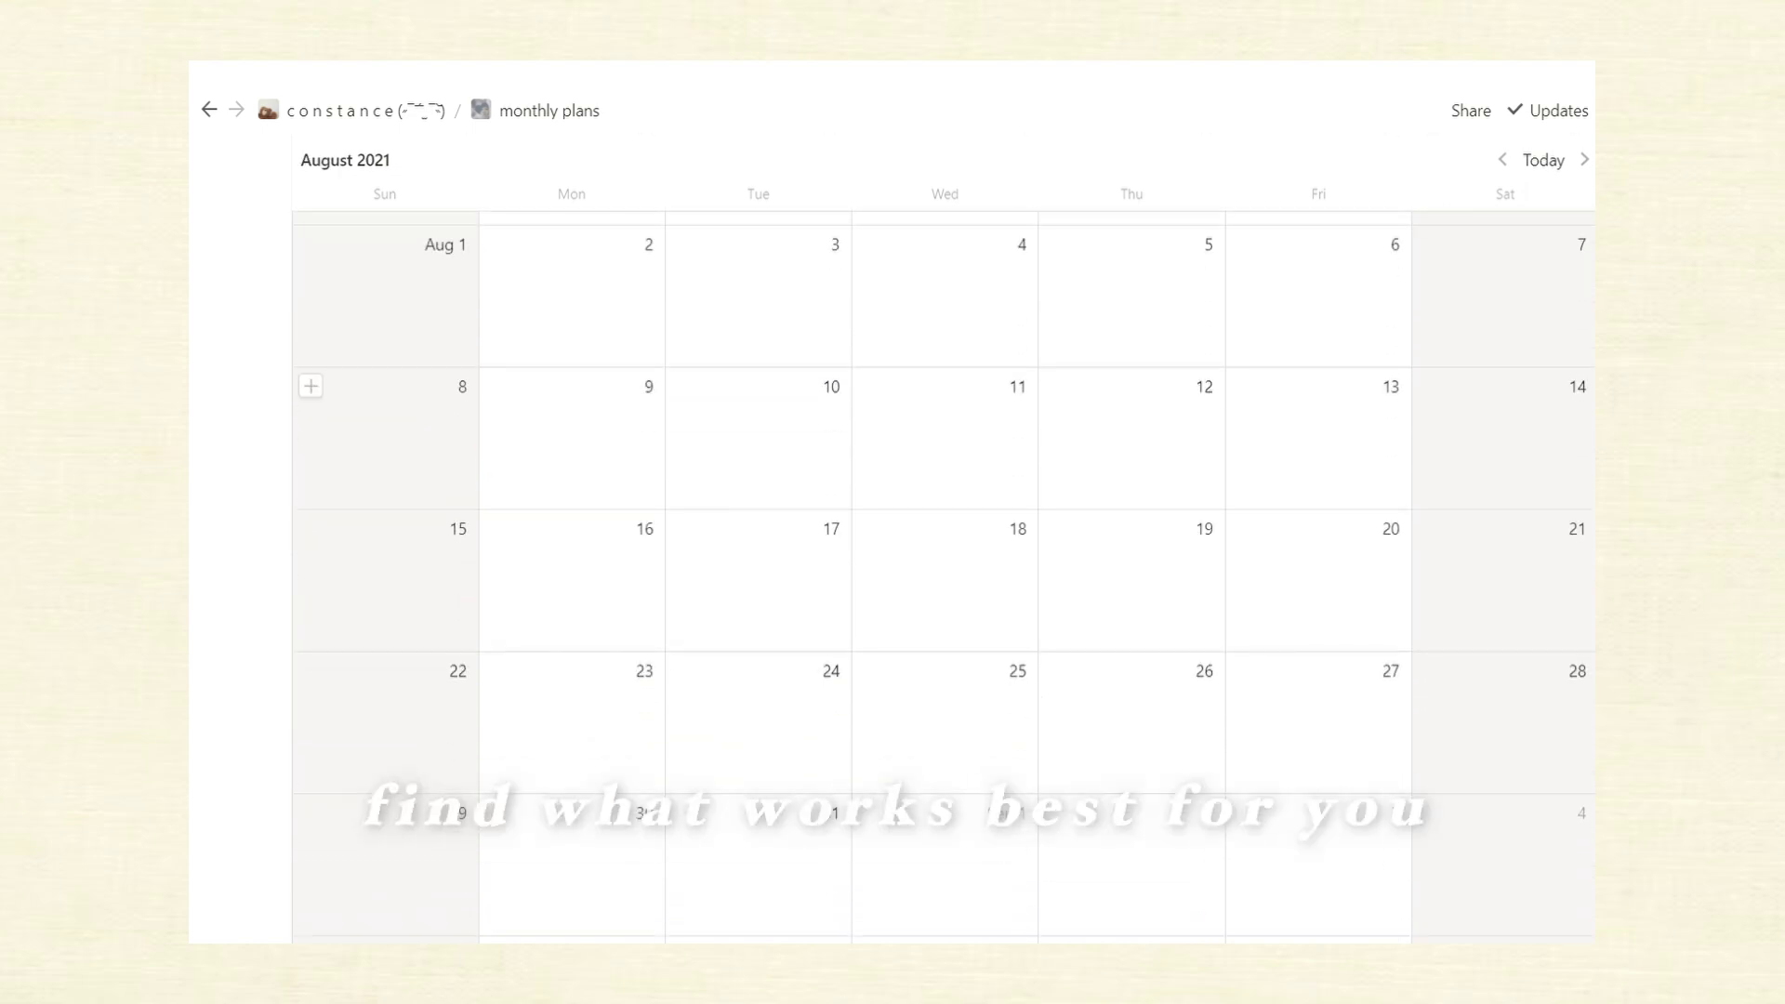
pyautogui.click(209, 110)
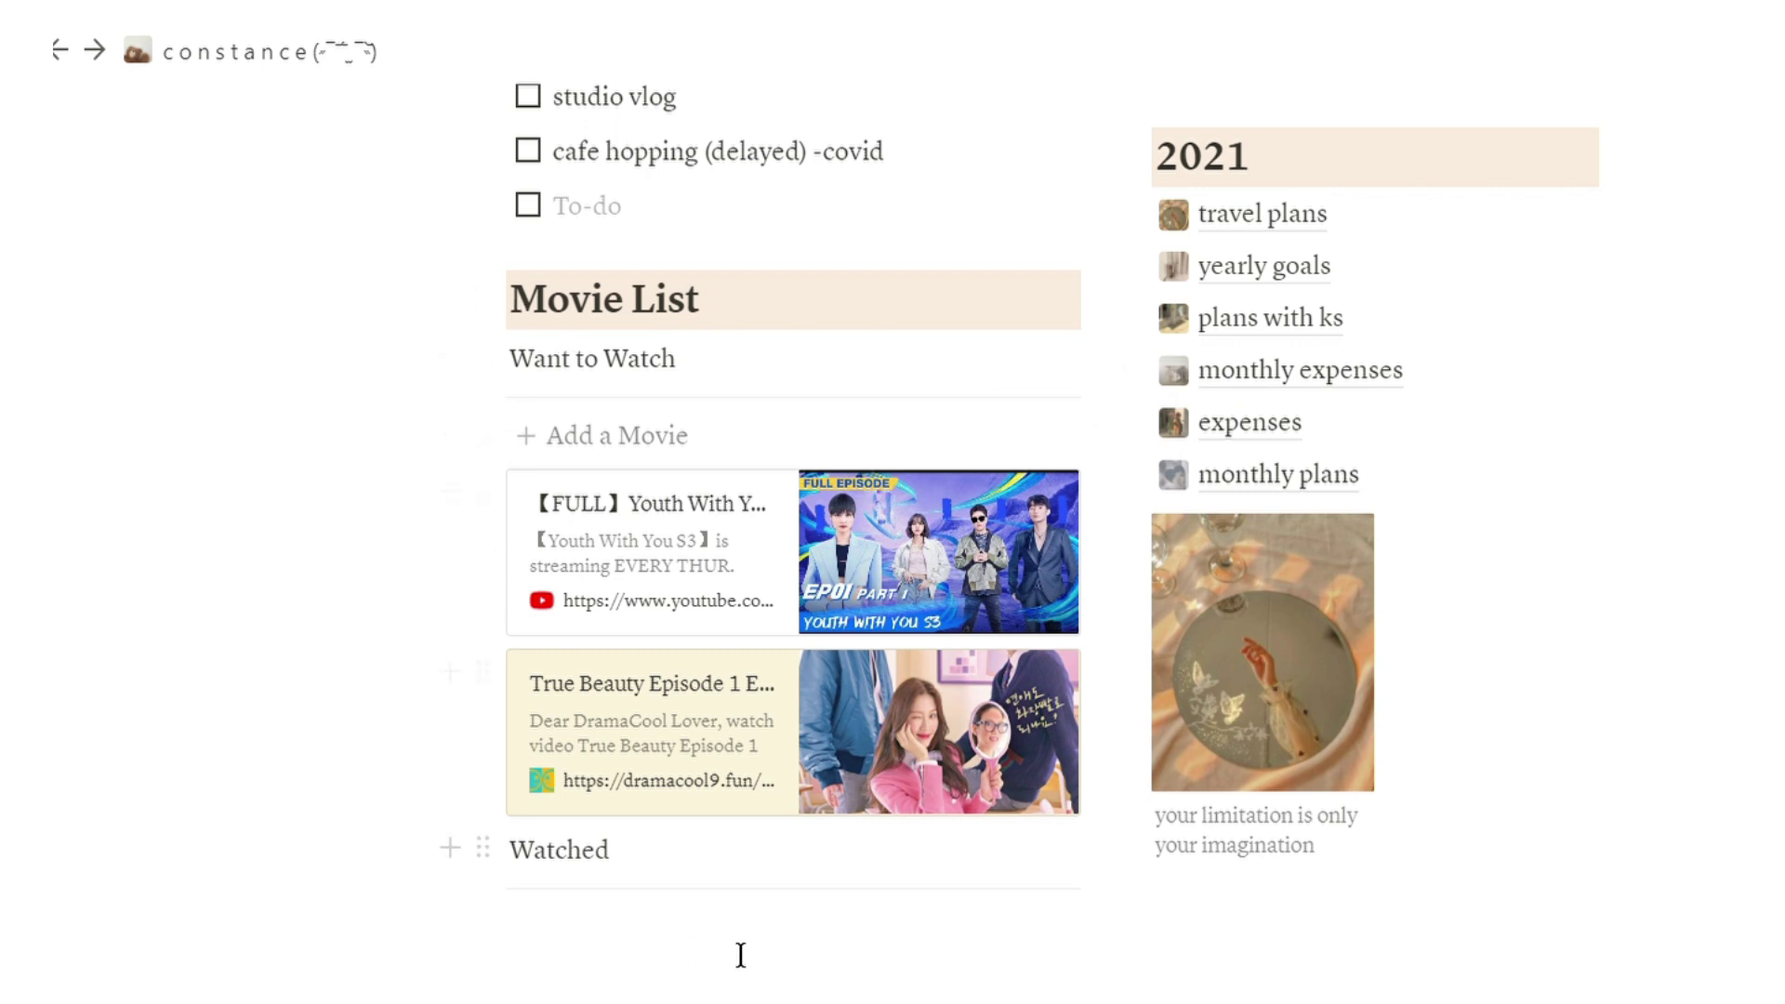
# Add a new entry to the Movie List
pyautogui.moveTo(591, 359)
pyautogui.click(630, 437)
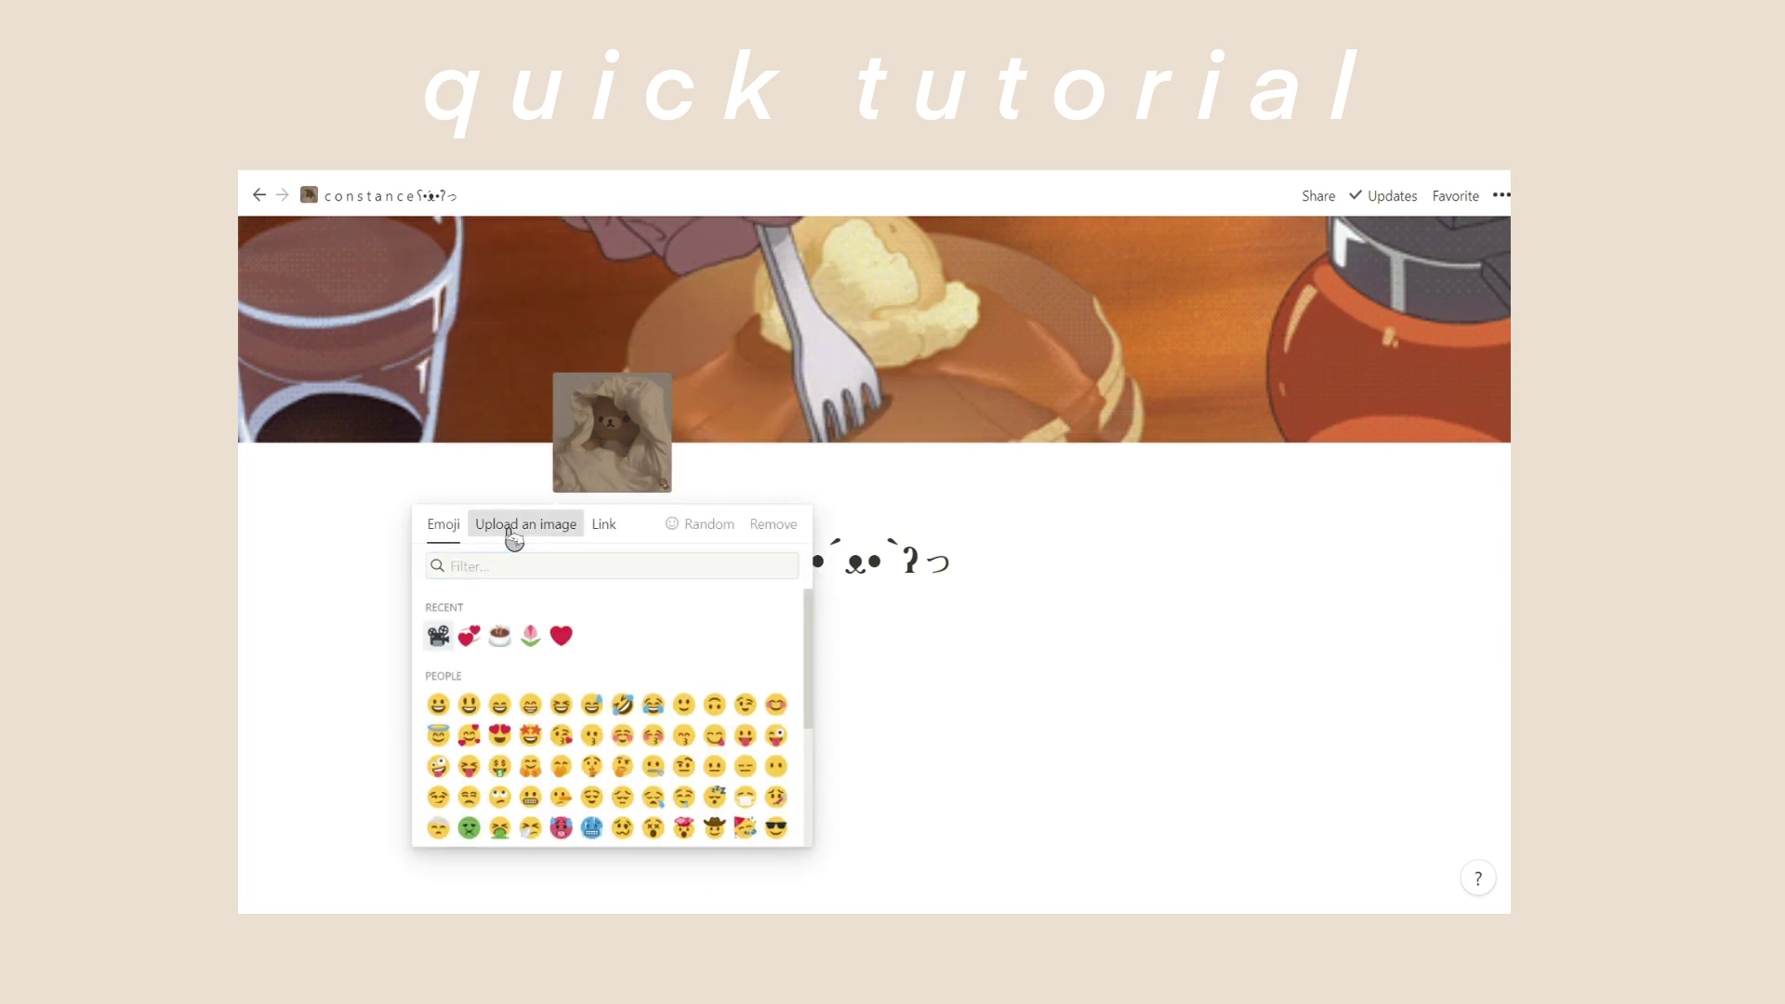
# Choose an uploaded image for the page icon and start a Pinterest picture search
pyautogui.click(516, 525)
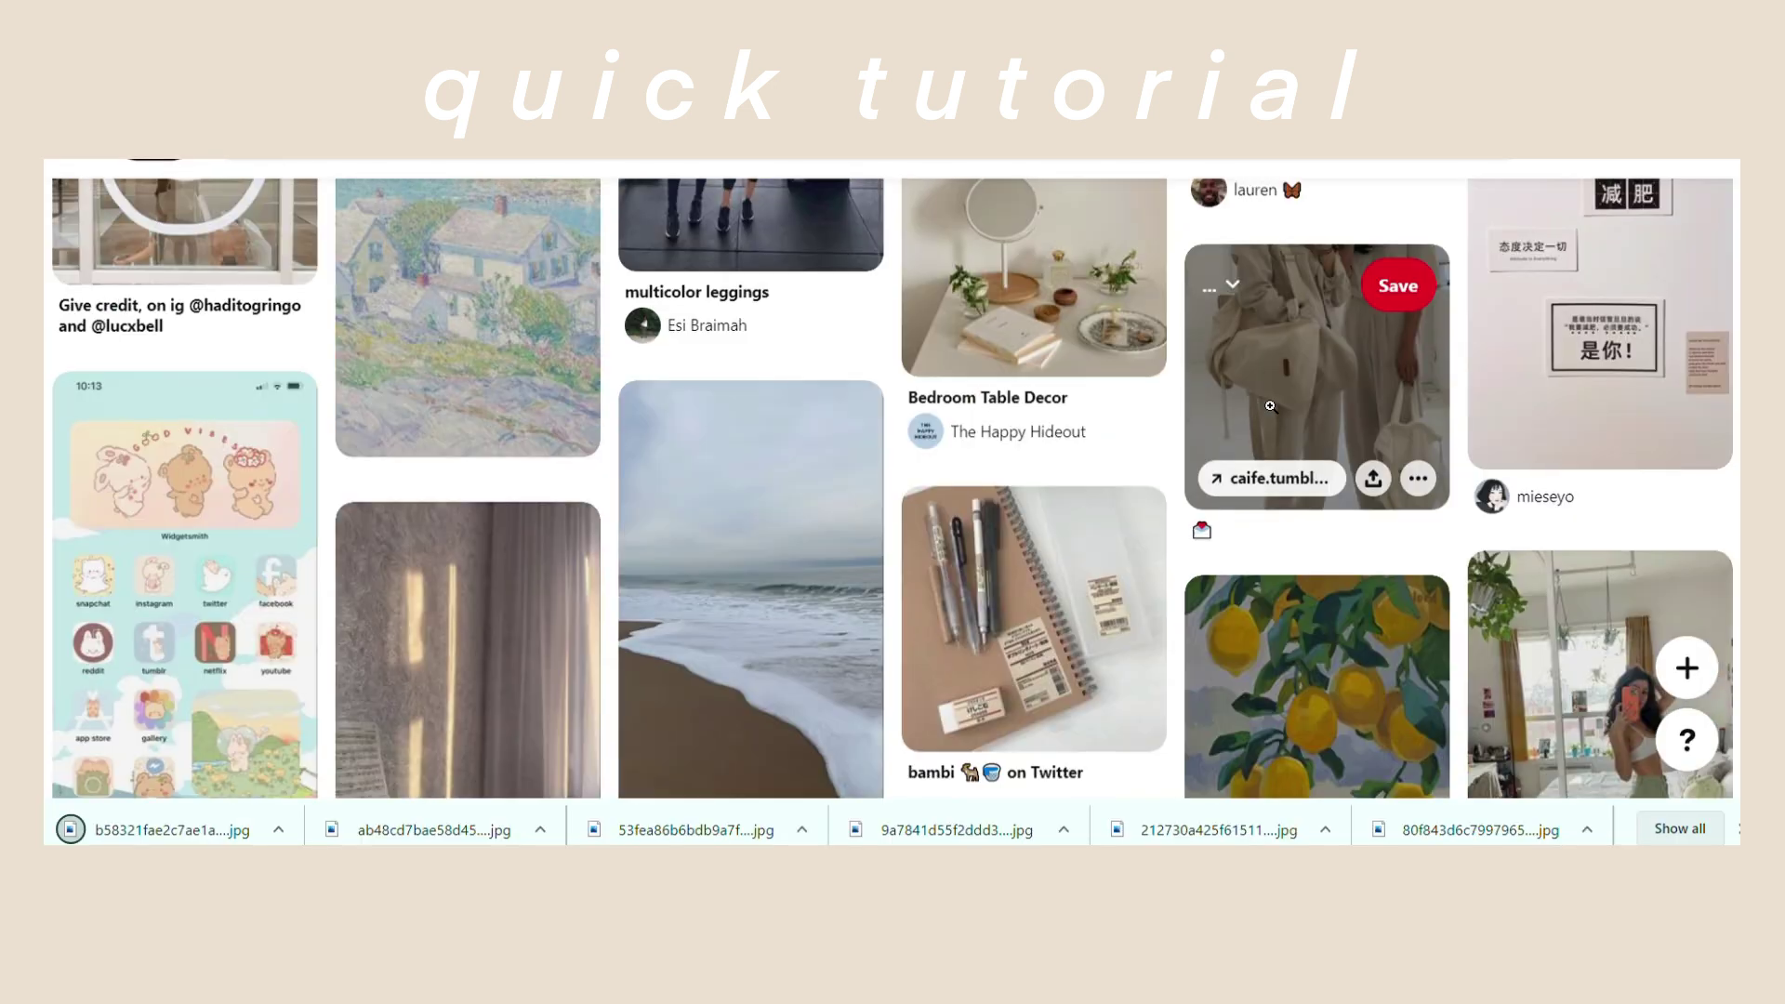
pyautogui.scroll(-10, 888, 435)
pyautogui.scroll(-10, 888, 435)
pyautogui.scroll(-5, 888, 435)
pyautogui.scroll(-5, 888, 435)
pyautogui.click(567, 161)
# Add a gray-background 'to-do list' heading under the title, followed by a checkbox to-do item
pyautogui.write('be')
pyautogui.press('BackSpace')
pyautogui.press('BackSpace')
pyautogui.write('constance ʕ•́ᴥ•̀ʔっ')
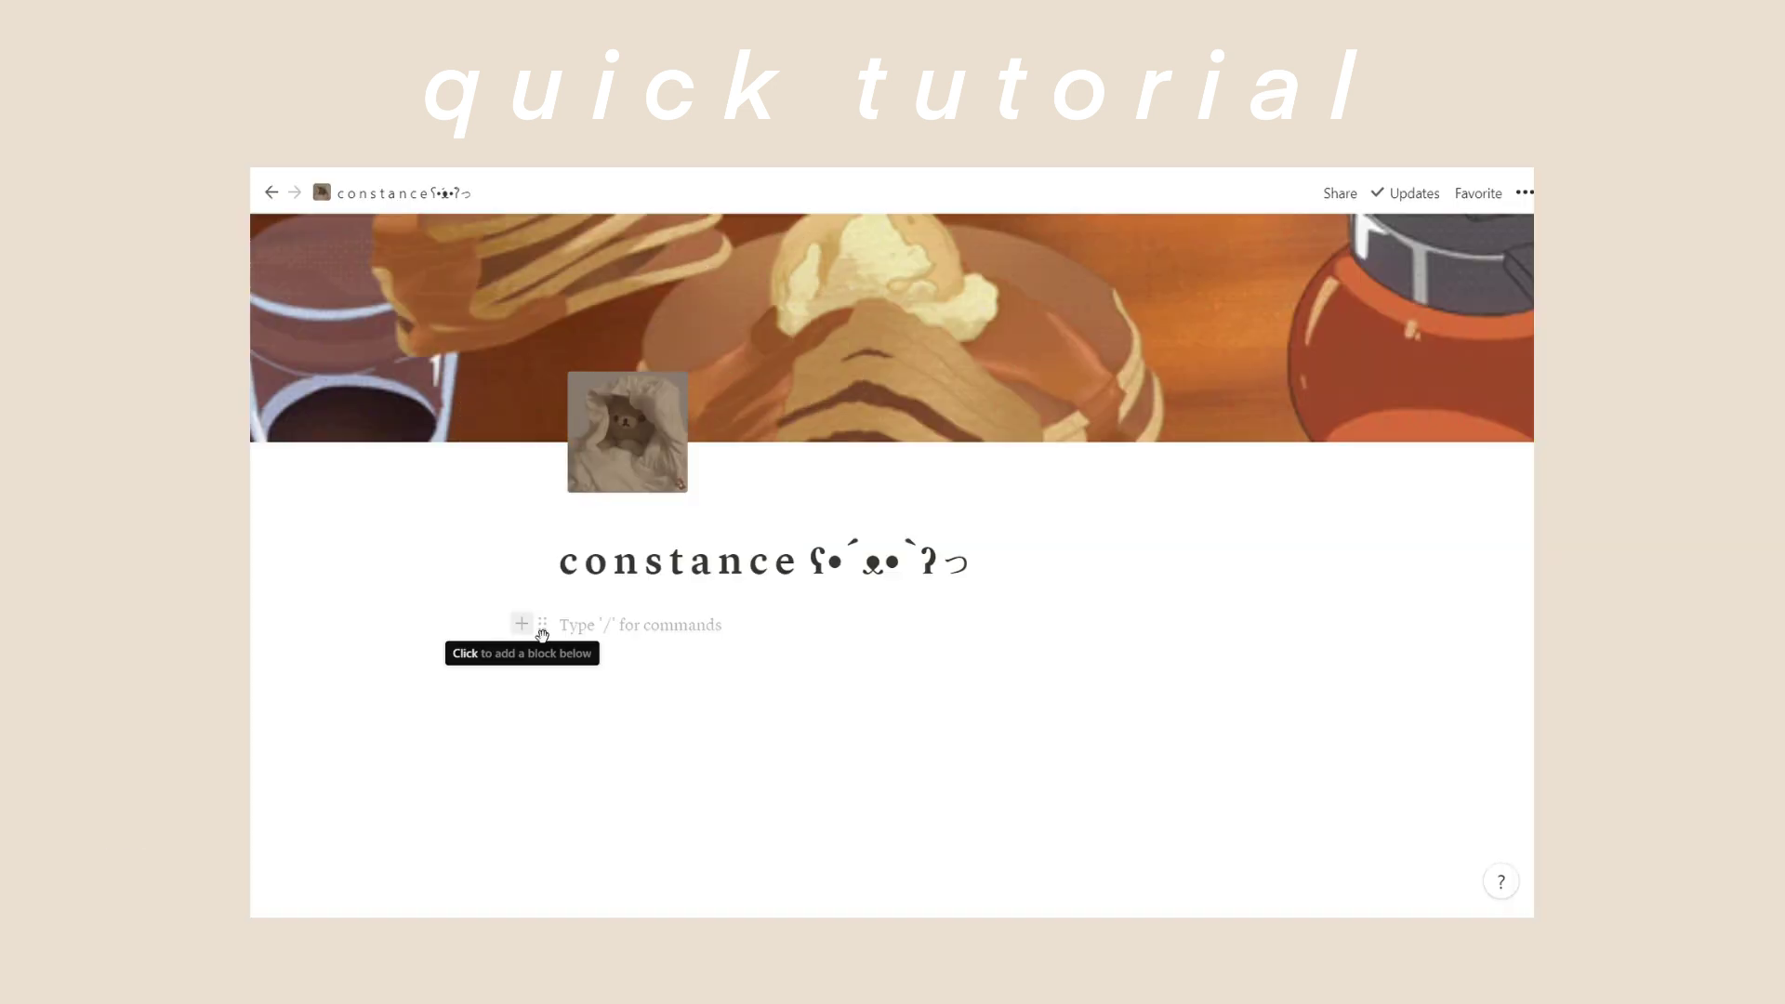
pyautogui.click(522, 624)
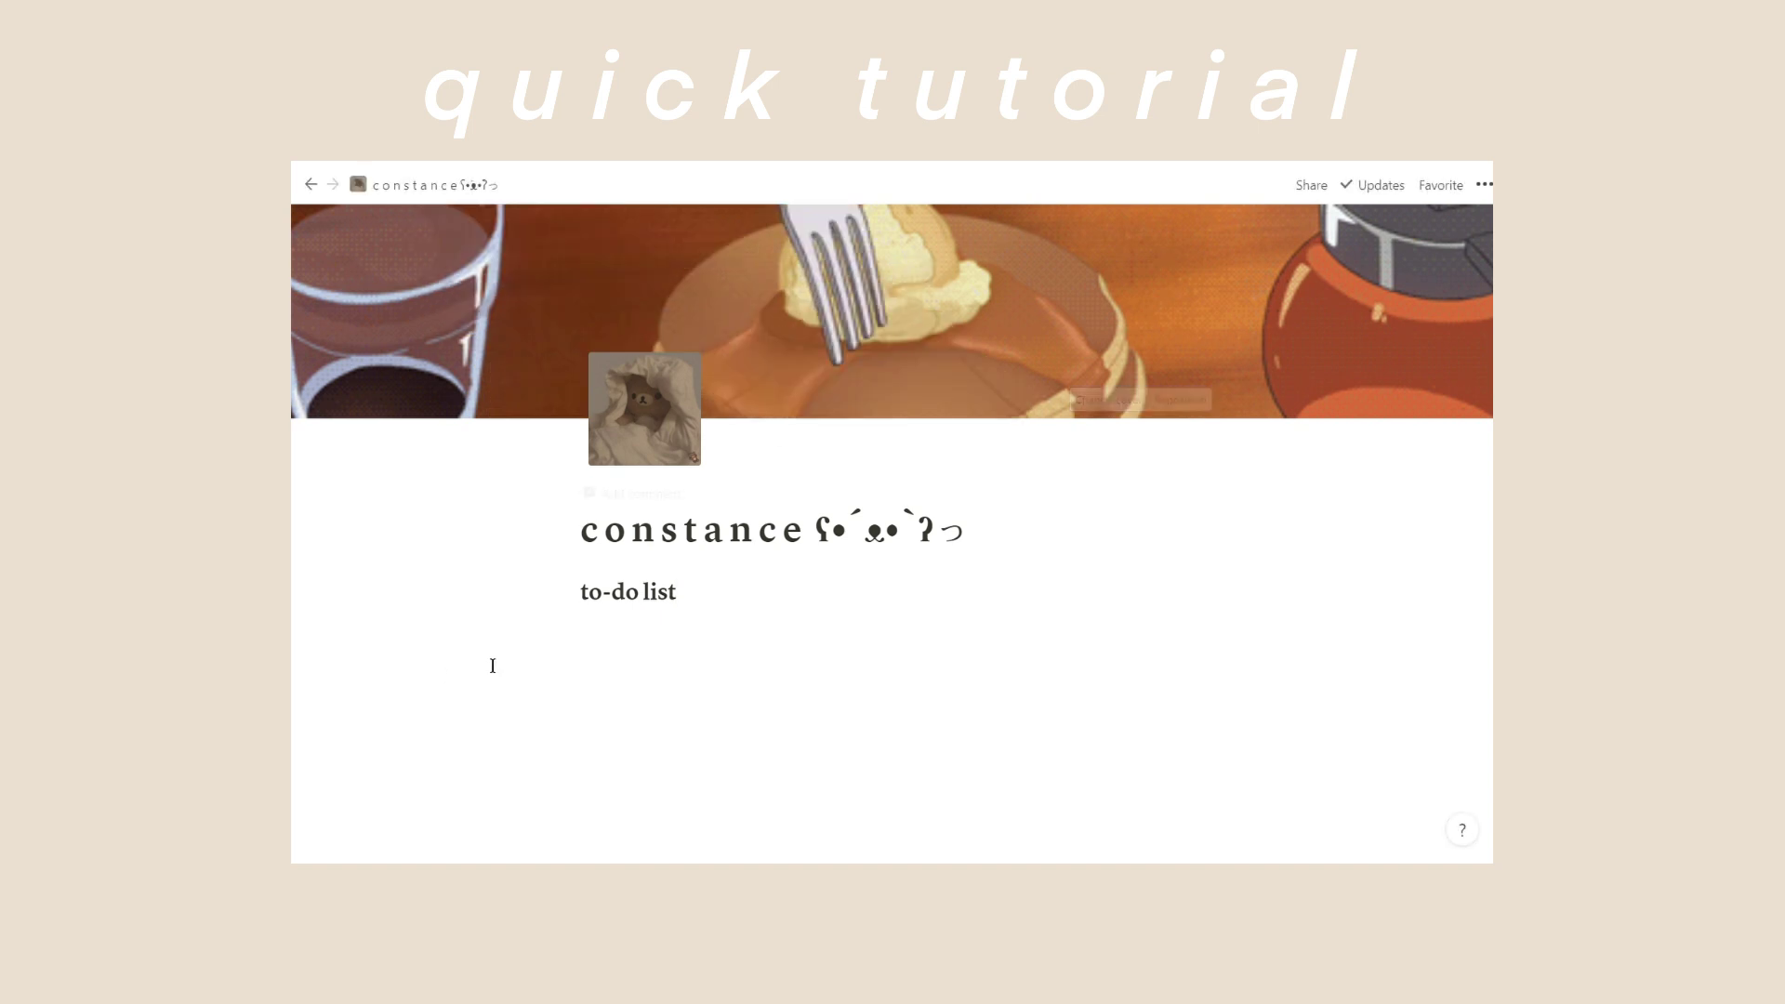
pyautogui.click(568, 595)
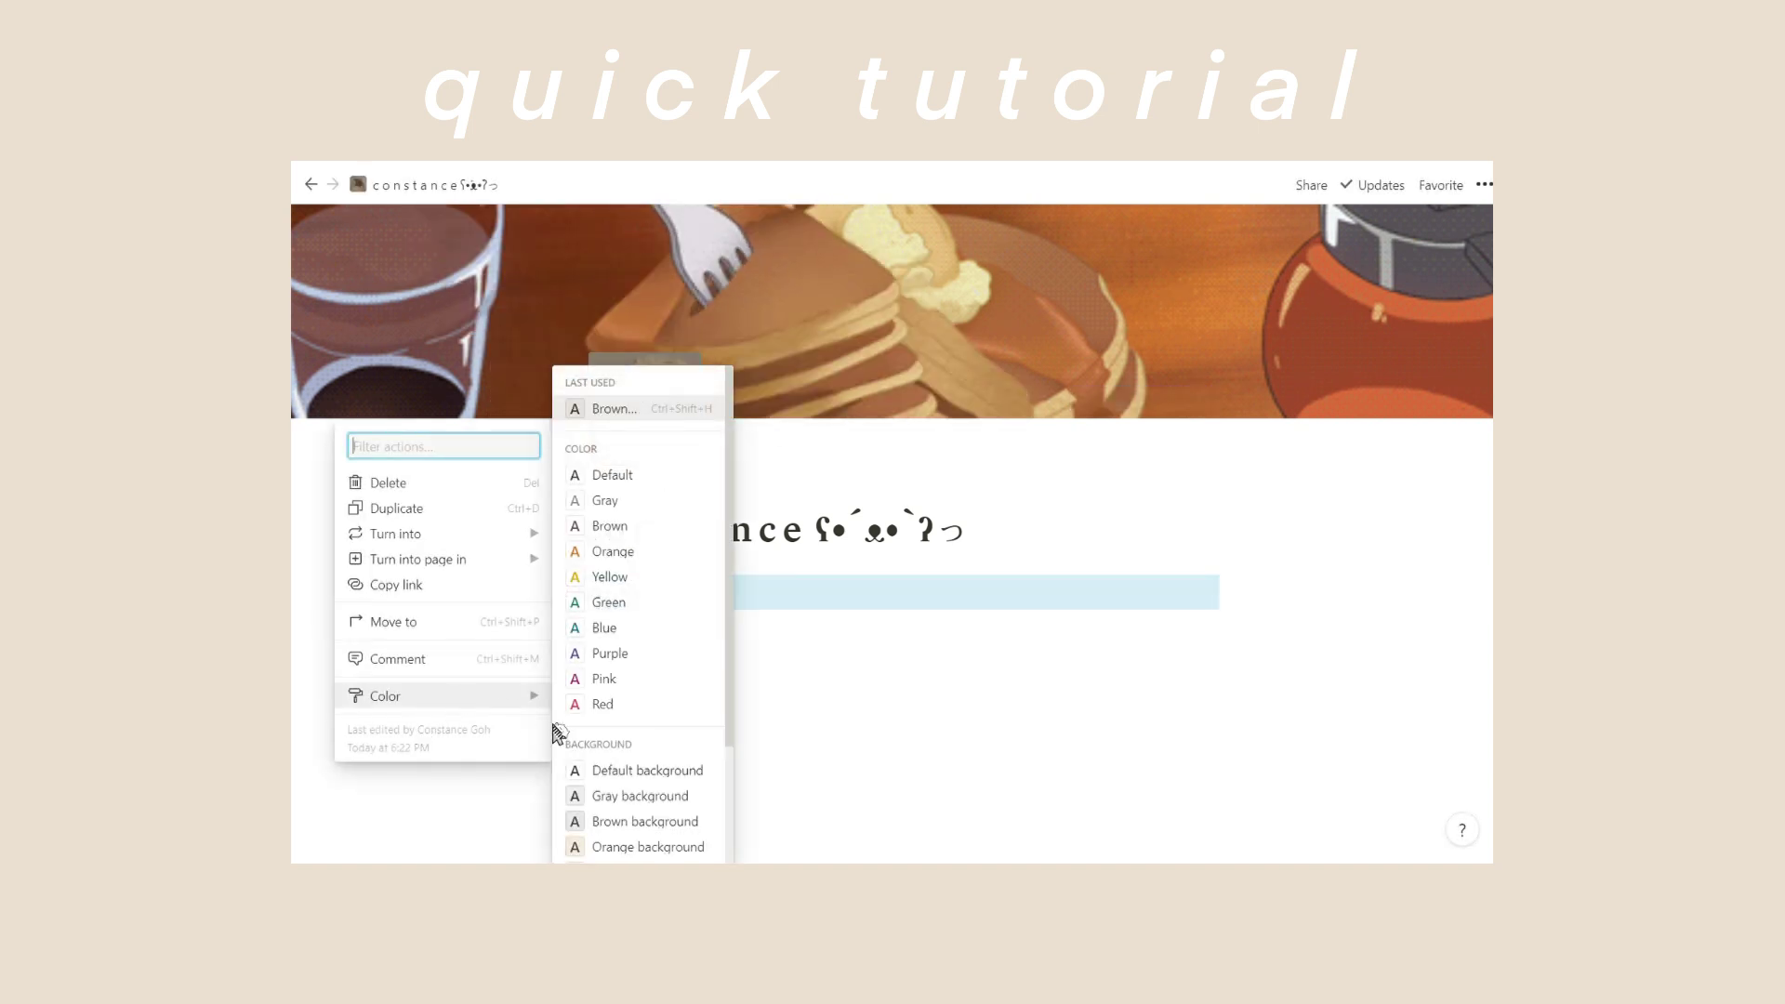
pyautogui.moveTo(418, 695)
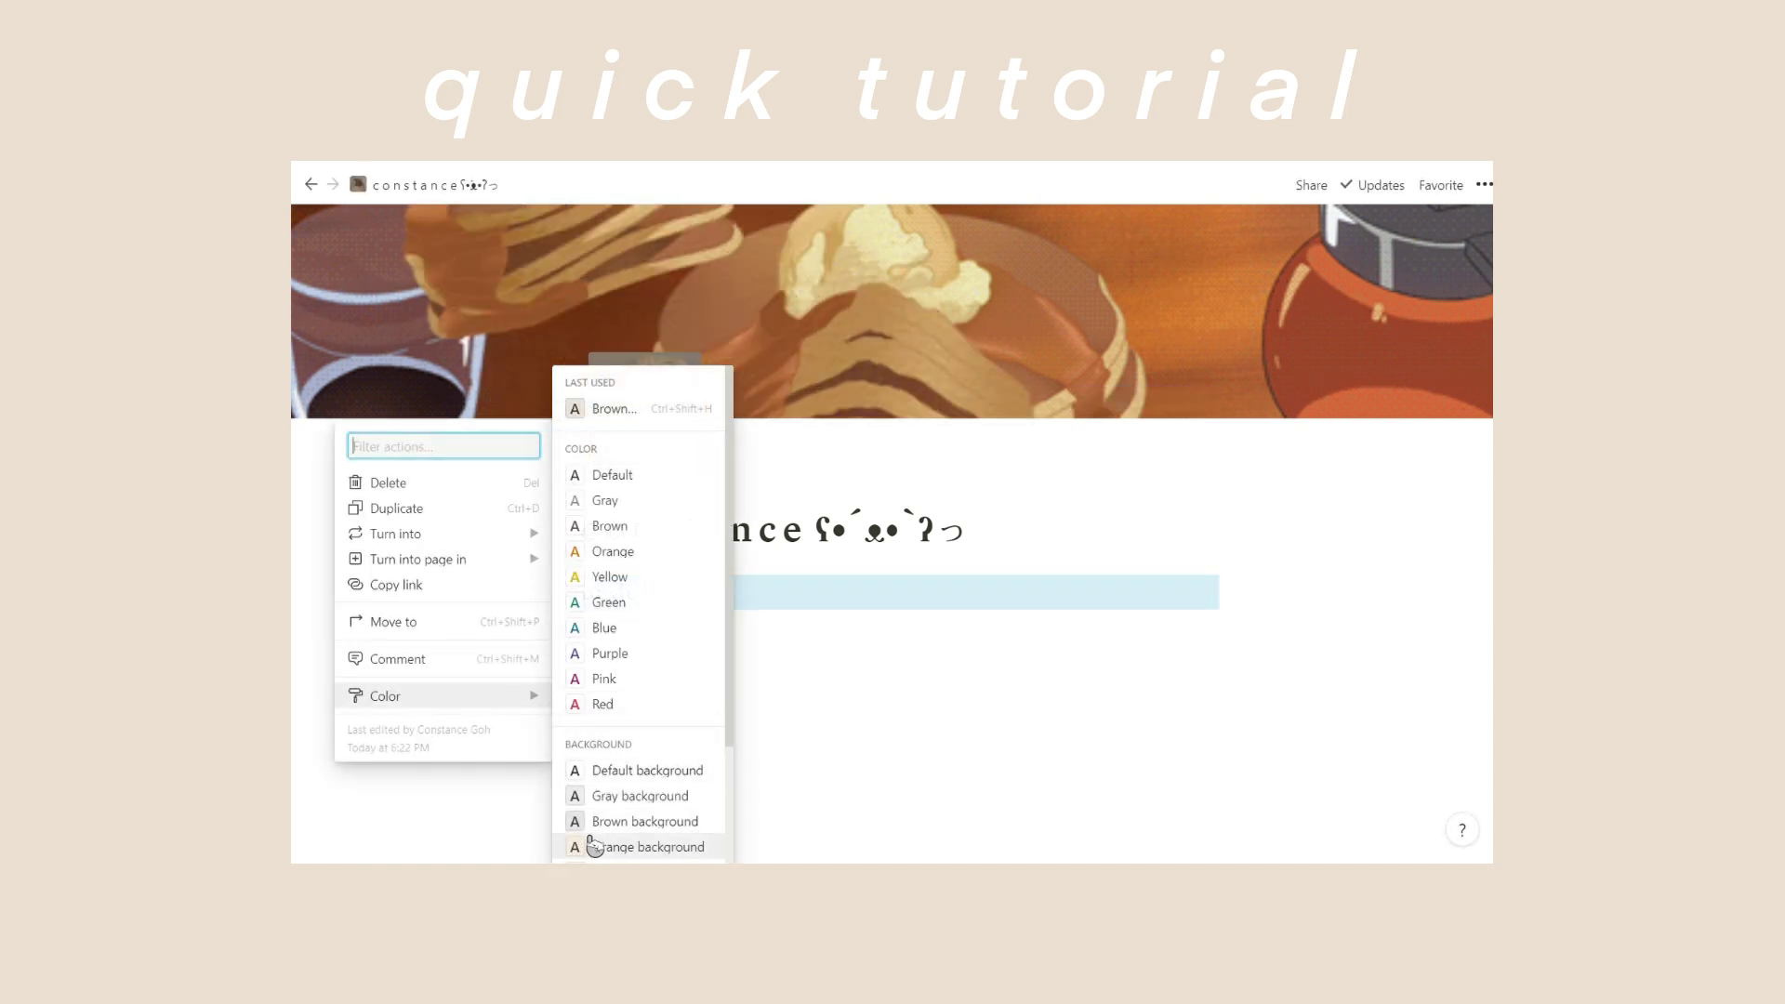
pyautogui.click(632, 795)
pyautogui.write('/')
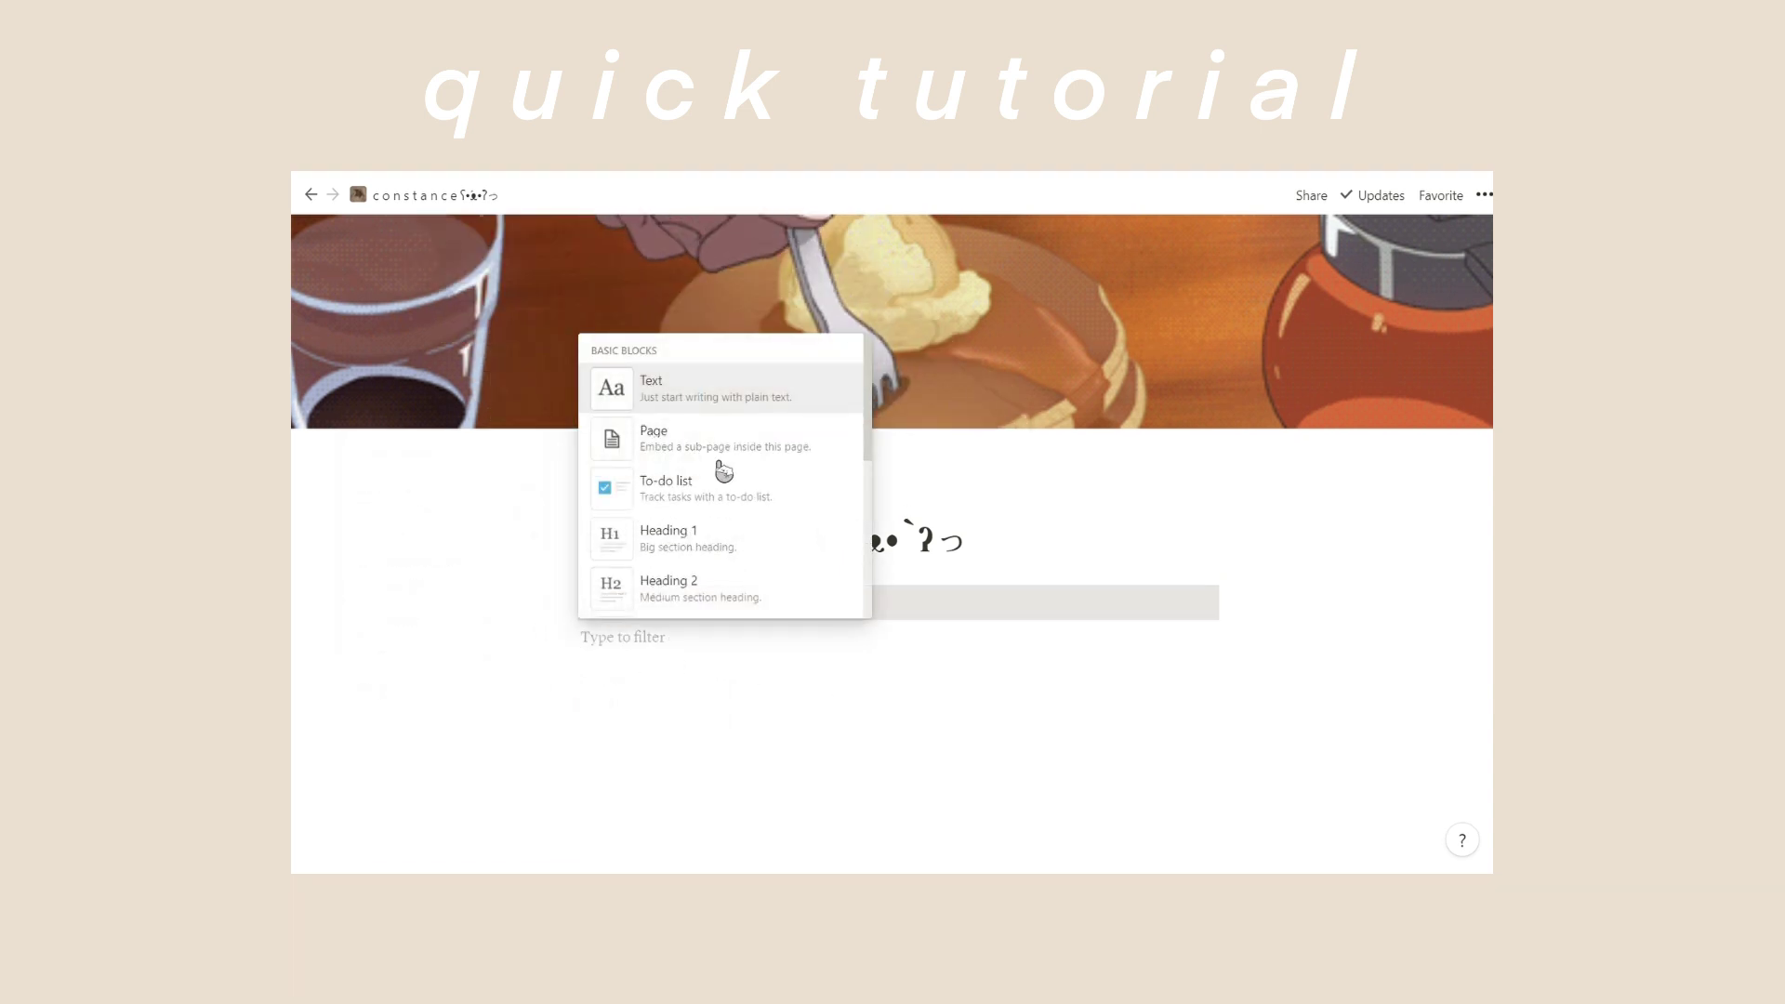
pyautogui.click(711, 429)
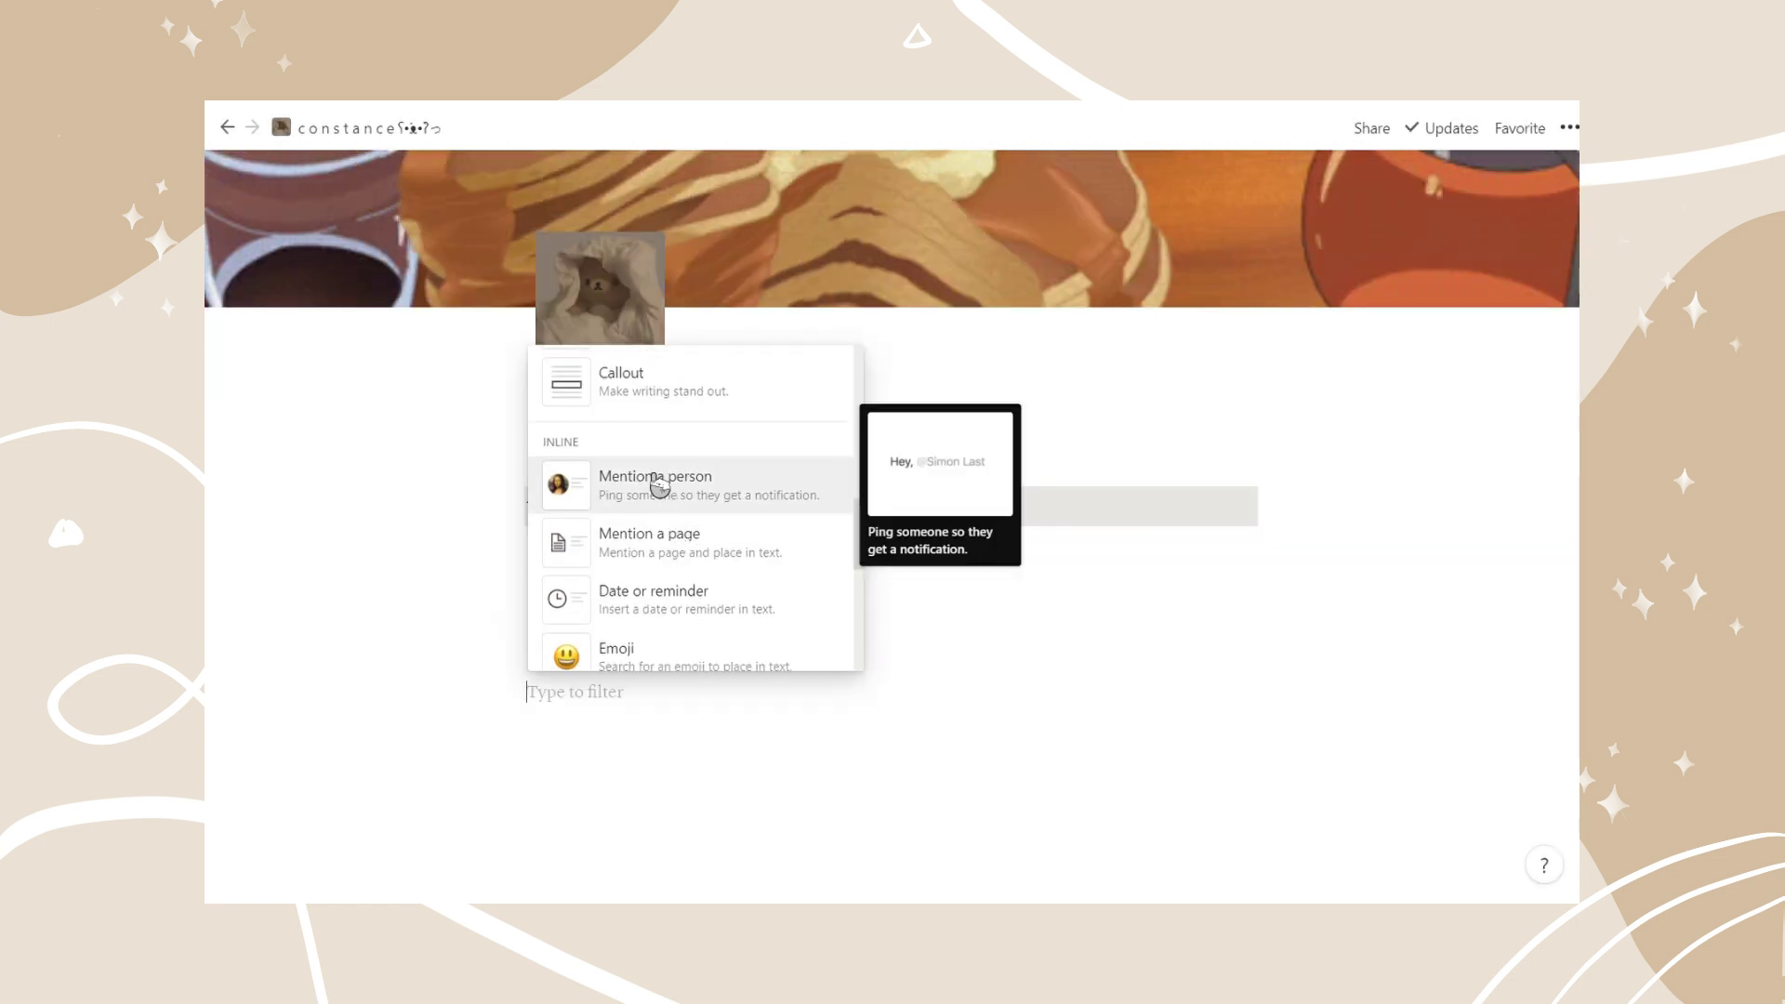
# Embed the copied Spotify playlist link below the to-do list and add a block above it
pyautogui.scroll(-1, 653, 484)
pyautogui.scroll(-2, 653, 484)
pyautogui.scroll(-3, 666, 506)
pyautogui.scroll(-1, 685, 530)
pyautogui.scroll(-3, 689, 530)
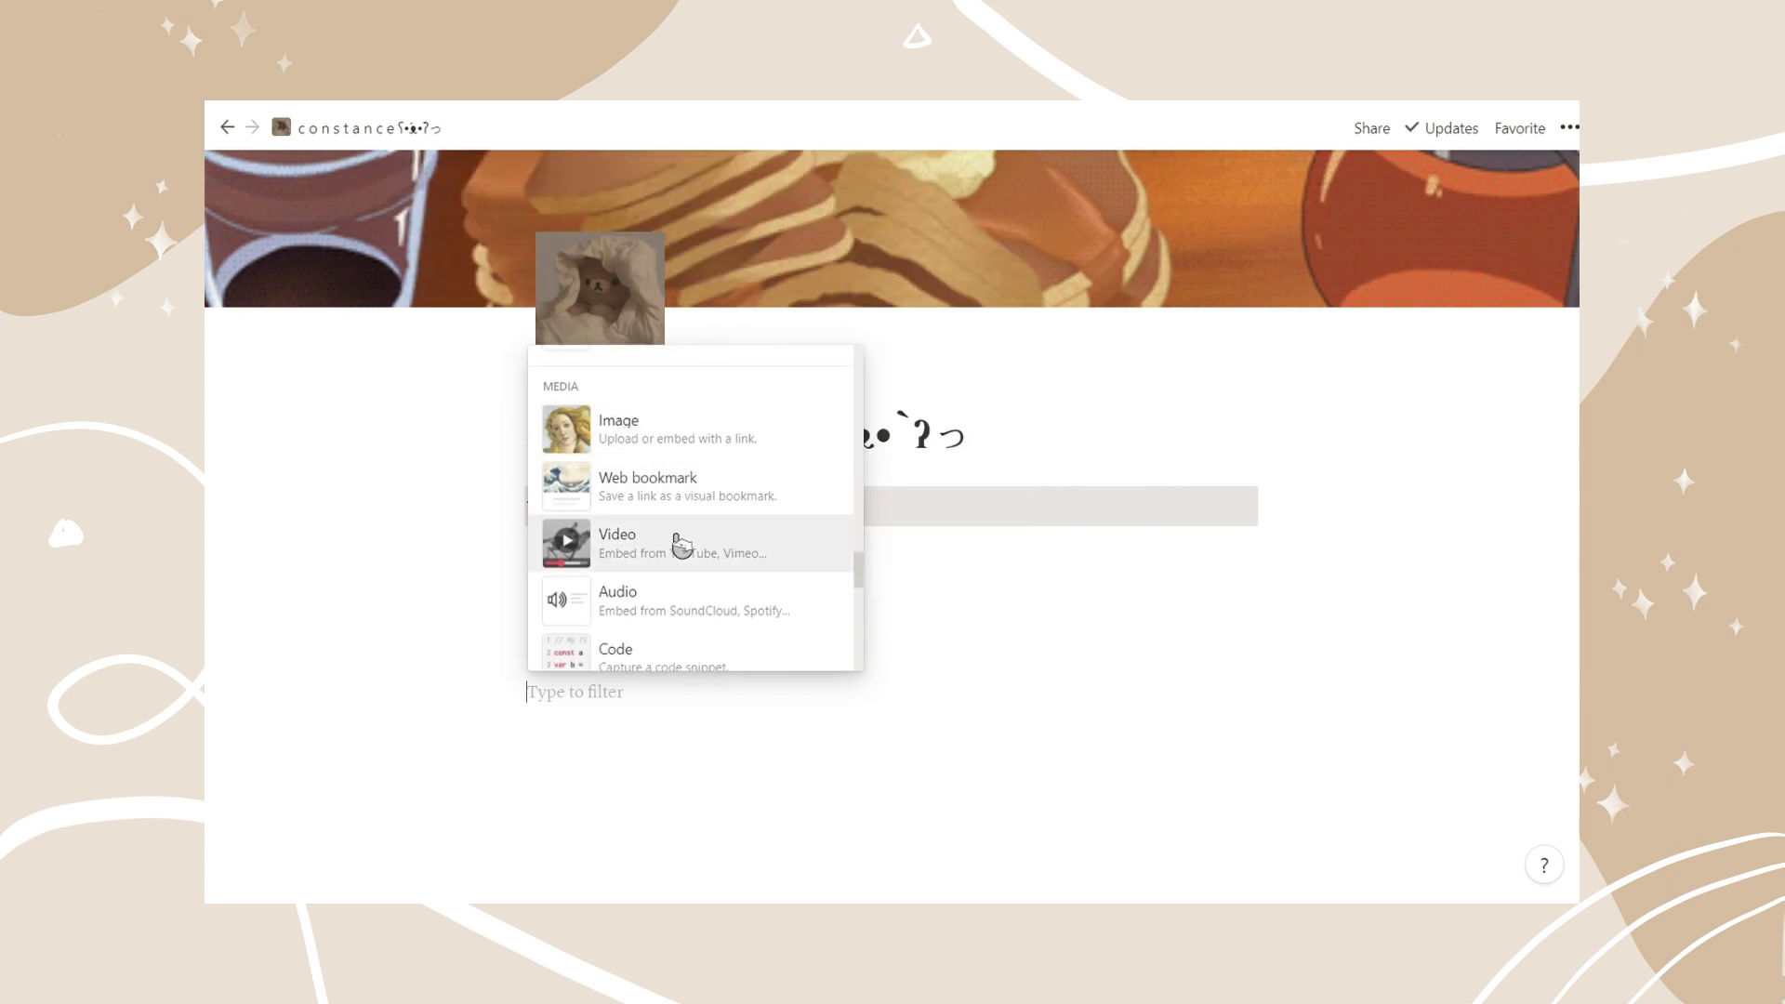
pyautogui.click(682, 546)
pyautogui.rightClick(794, 576)
pyautogui.click(797, 605)
pyautogui.click(832, 621)
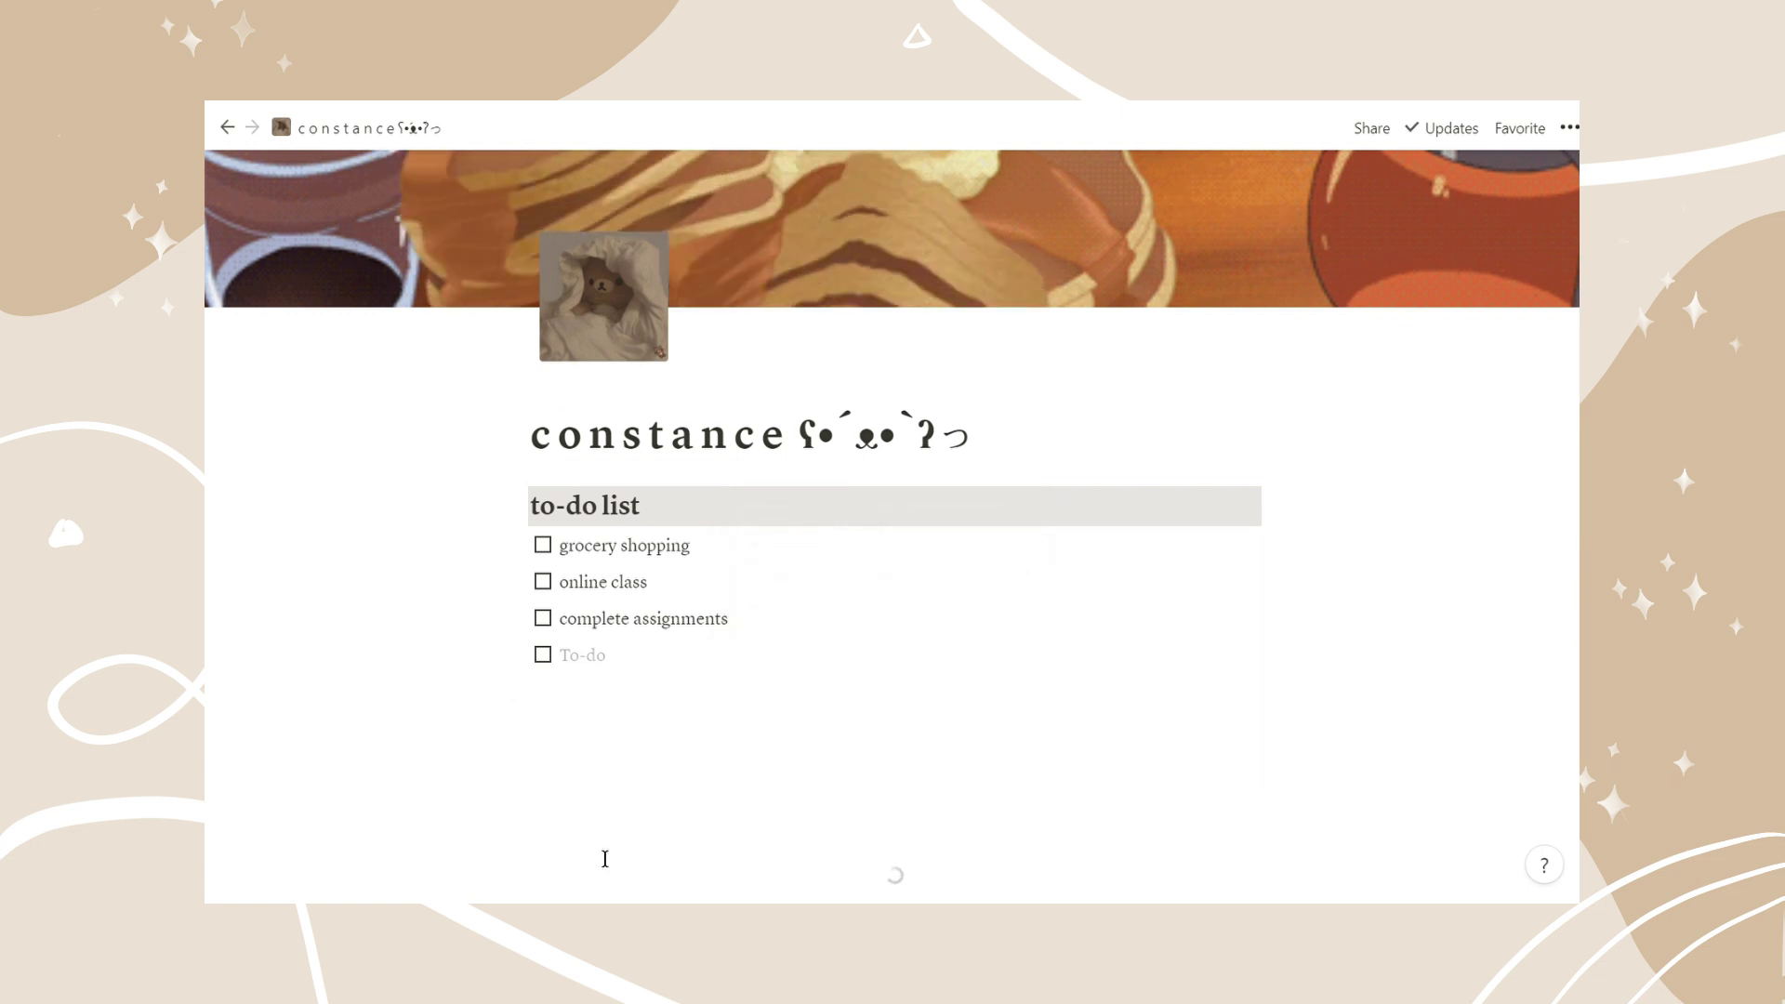
pyautogui.scroll(-4, 735, 704)
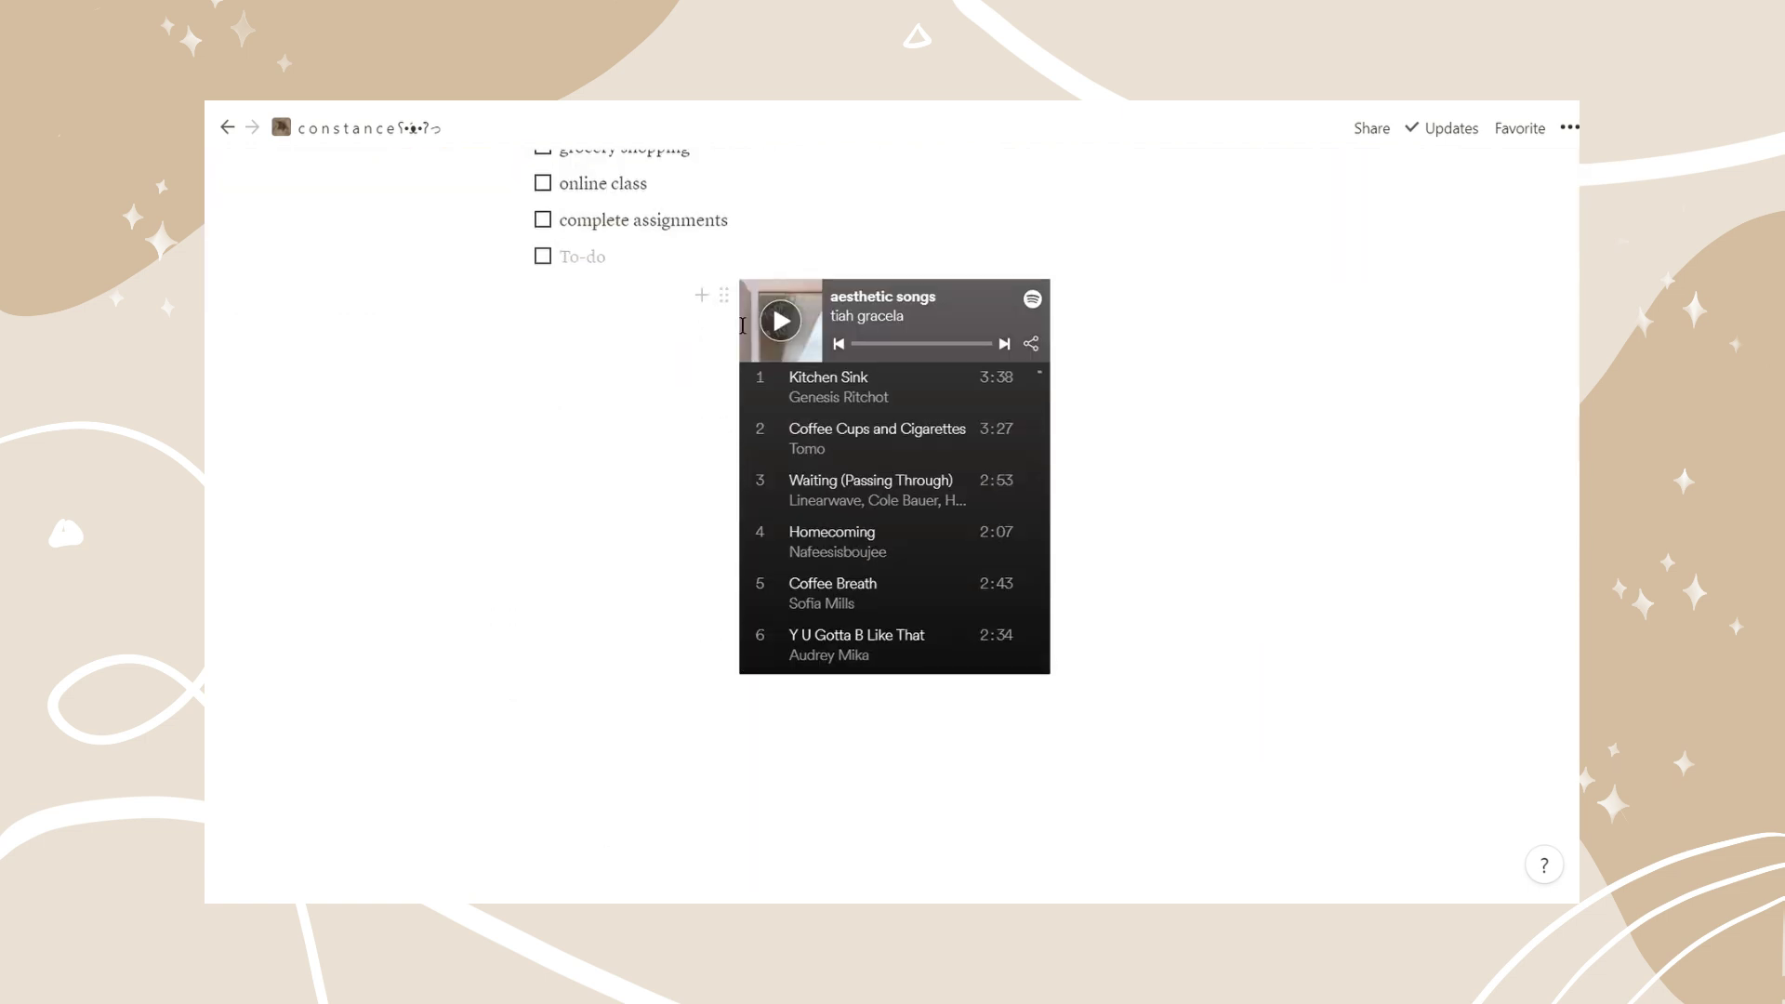
pyautogui.click(702, 295)
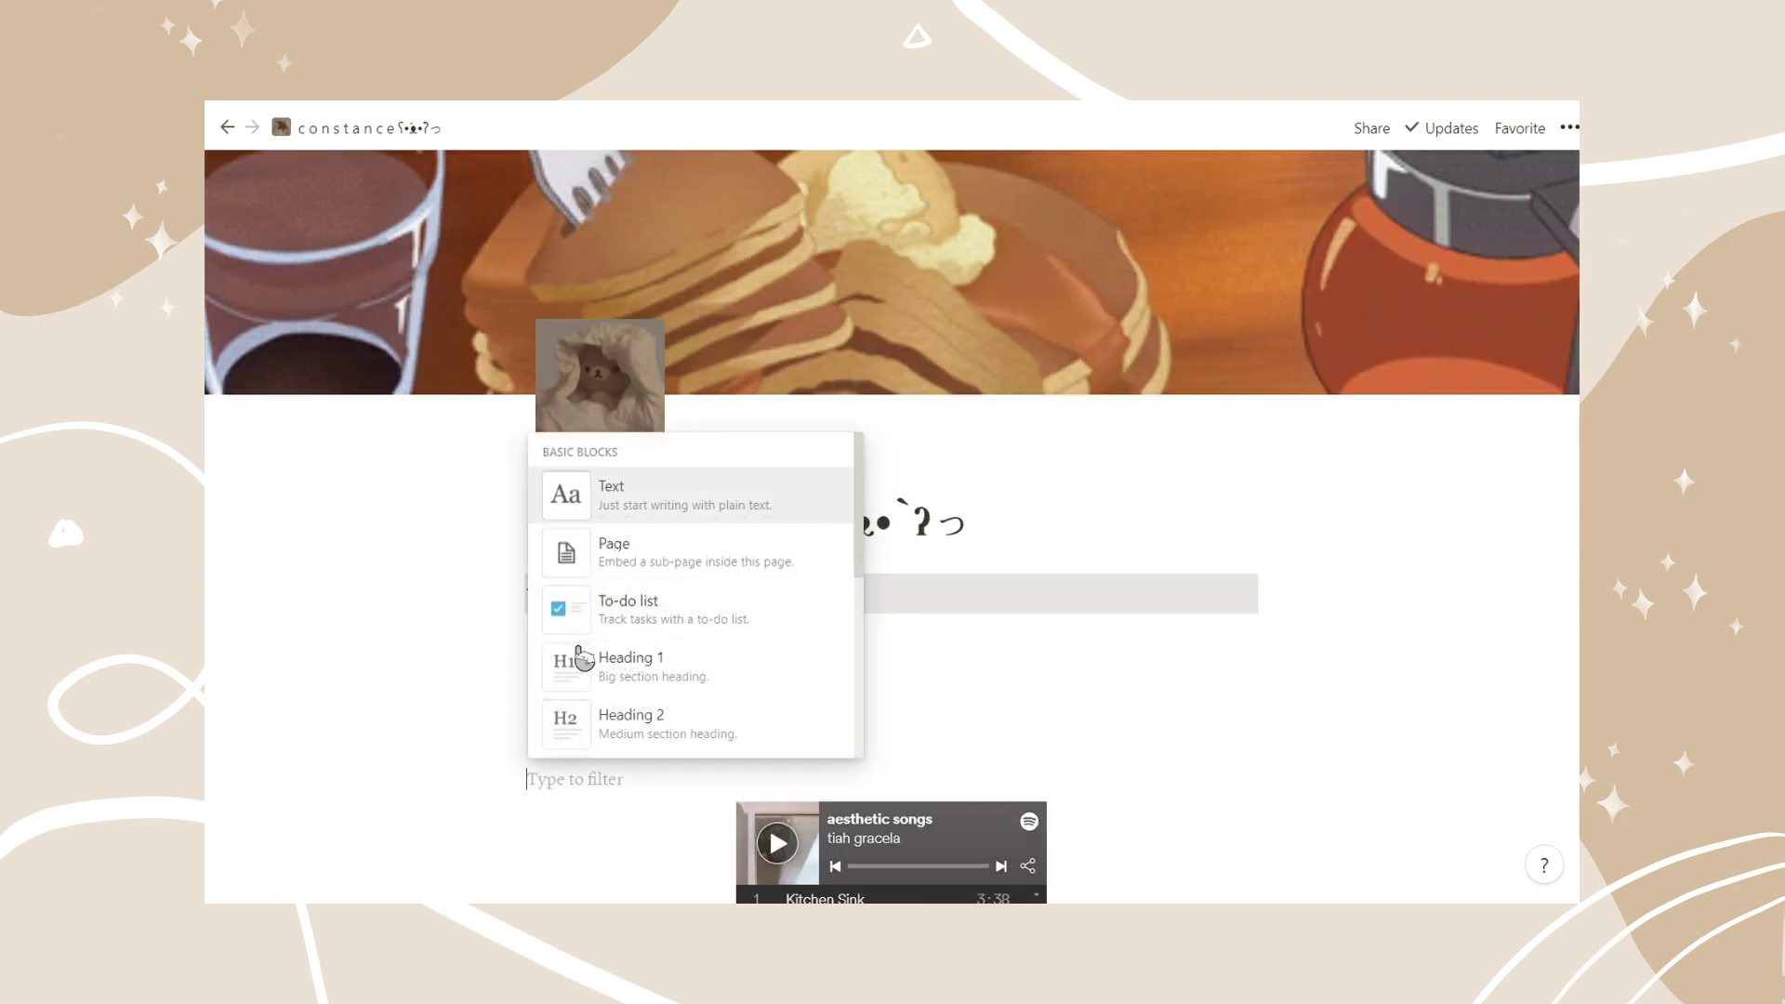
# Add a grey-background 'me <3' Heading 2 in a column beside the to-do list
pyautogui.click(642, 721)
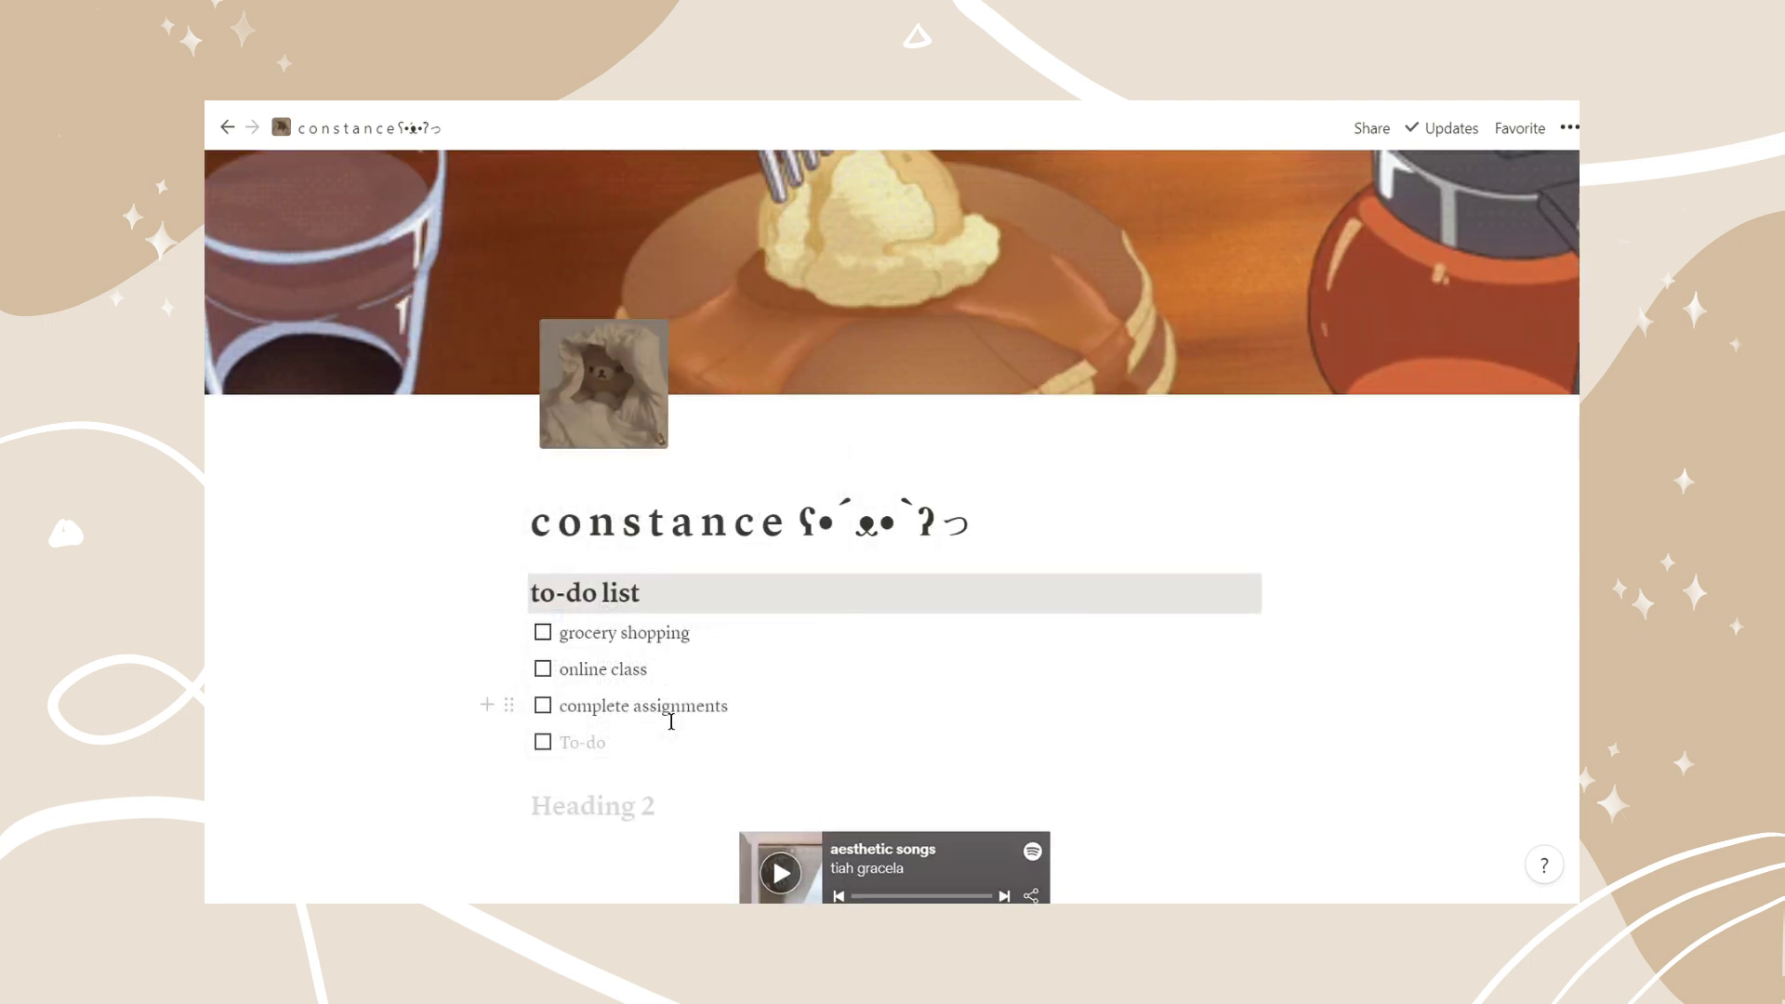
pyautogui.write('me <3')
pyautogui.moveTo(512, 806); pyautogui.dragTo(1060, 633)
pyautogui.click(512, 657)
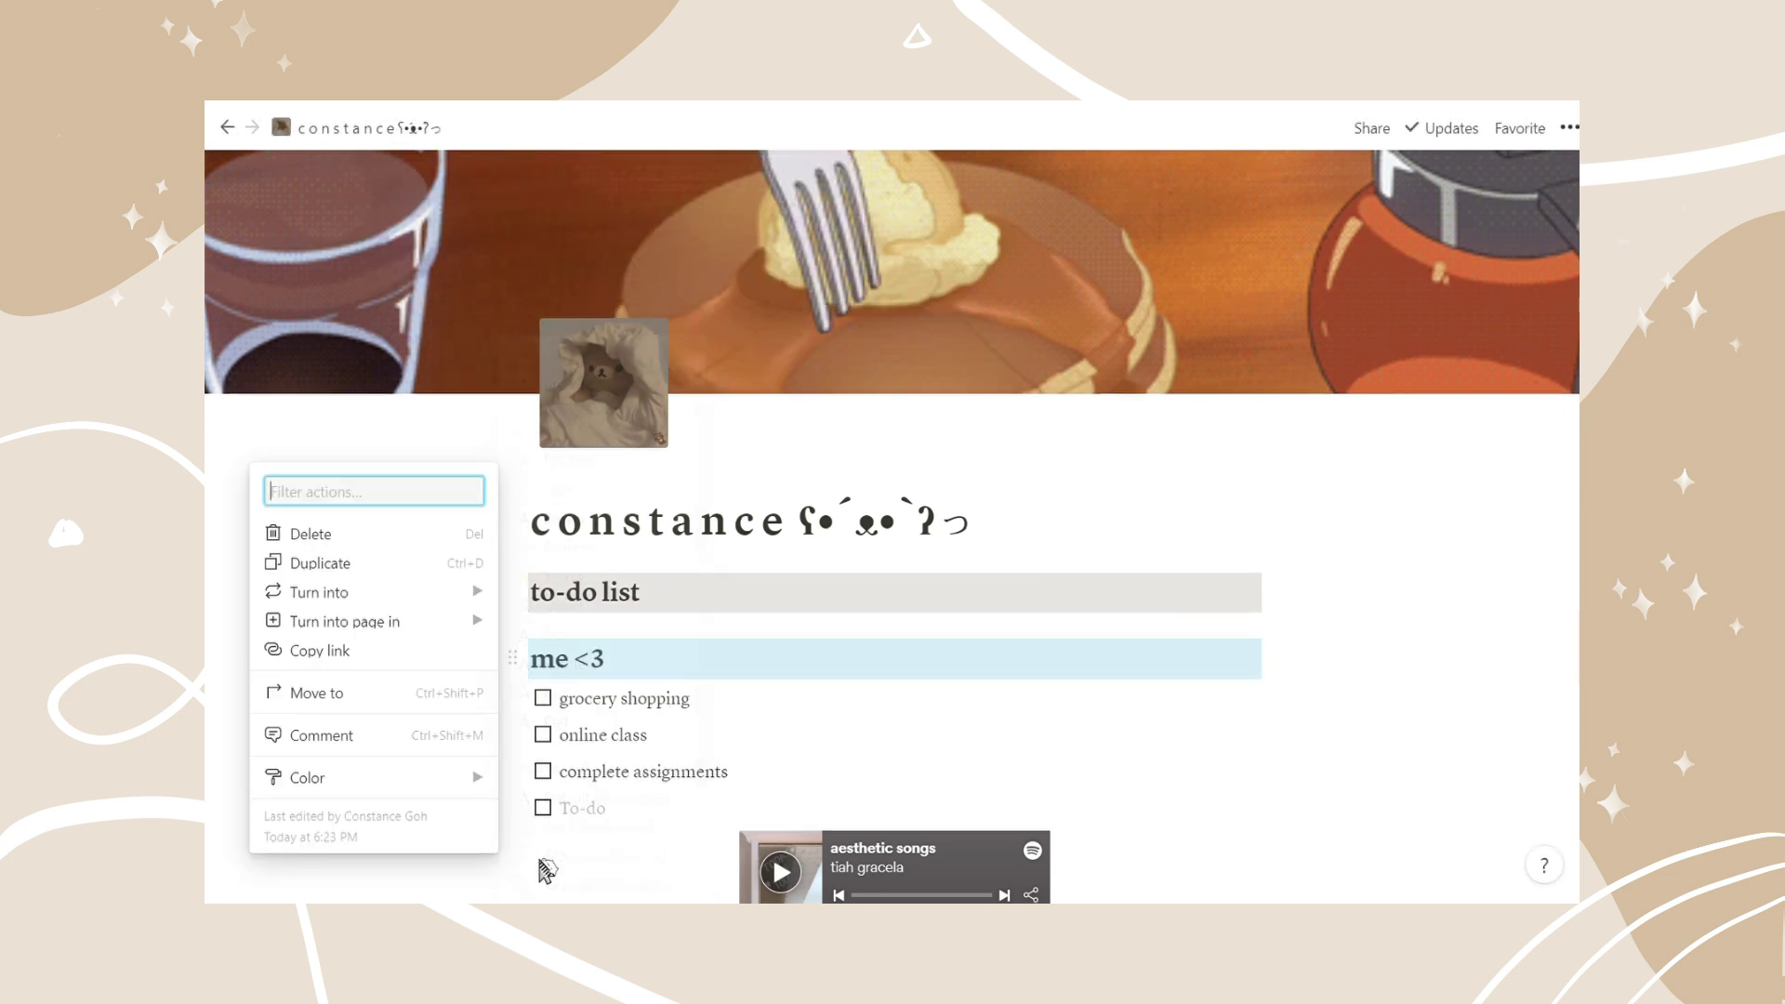
pyautogui.moveTo(349, 777)
pyautogui.click(562, 853)
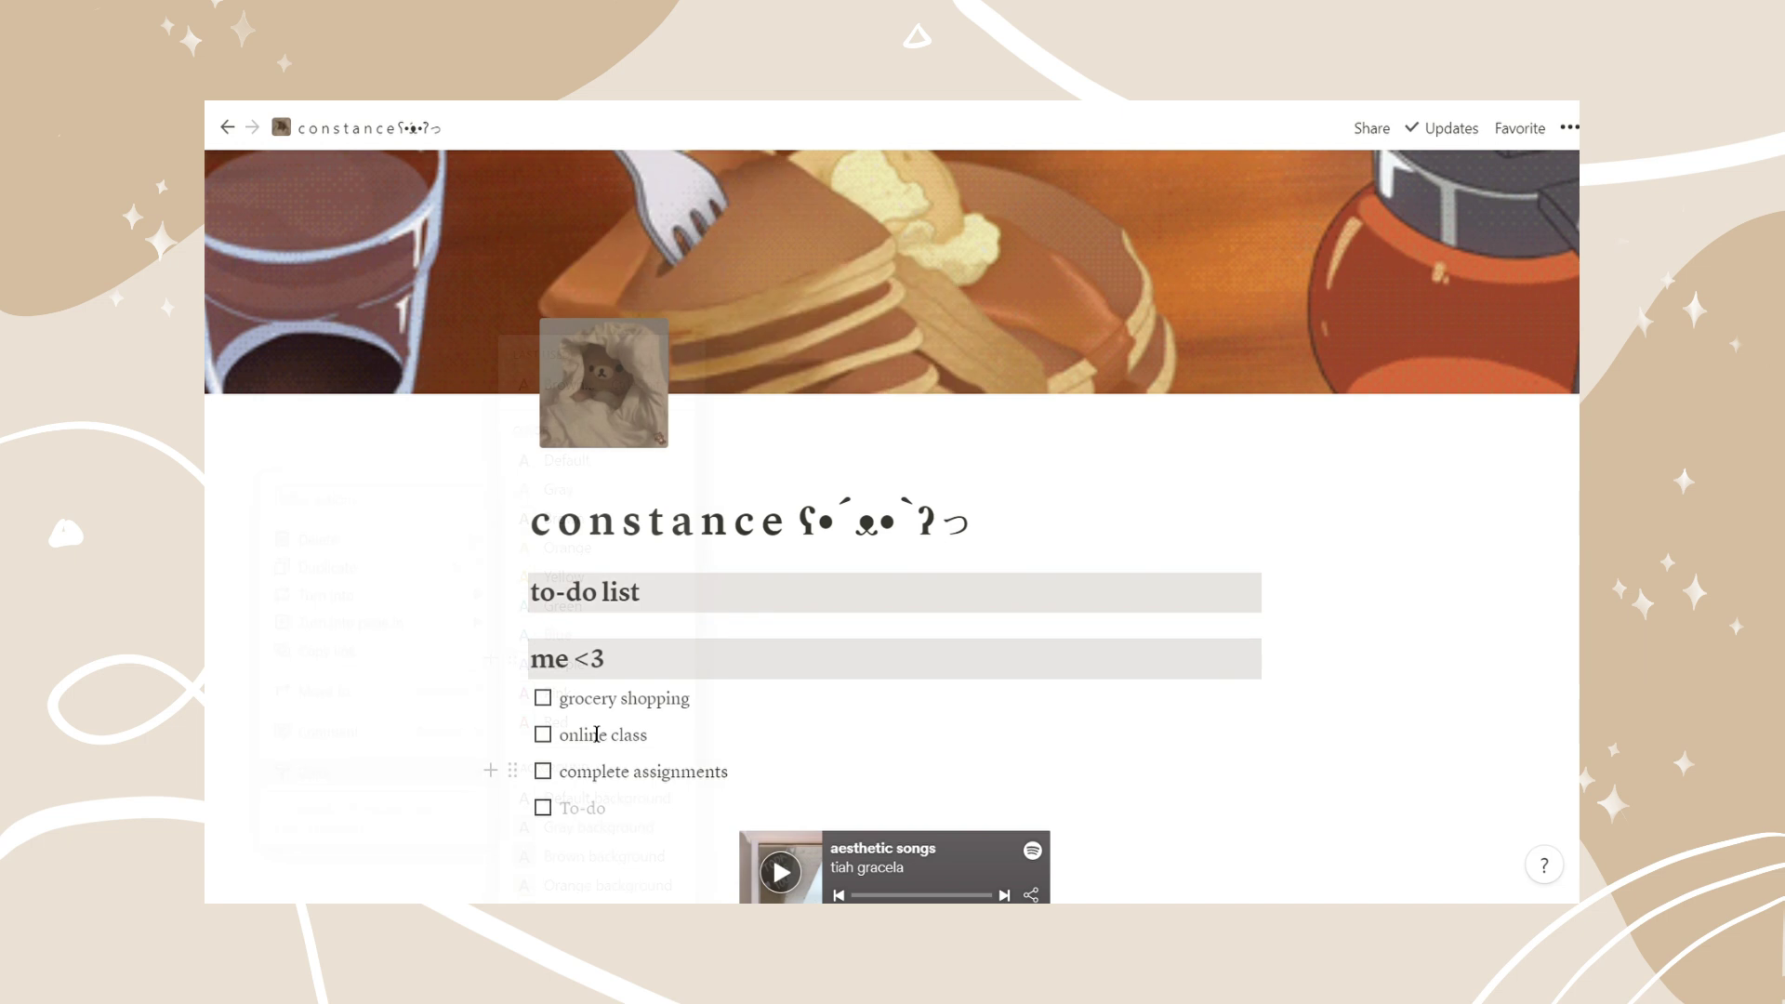
pyautogui.moveTo(512, 657); pyautogui.dragTo(1280, 682)
# Add a new subpage block under the 'me <3' heading
pyautogui.scroll(-4, 1311, 678)
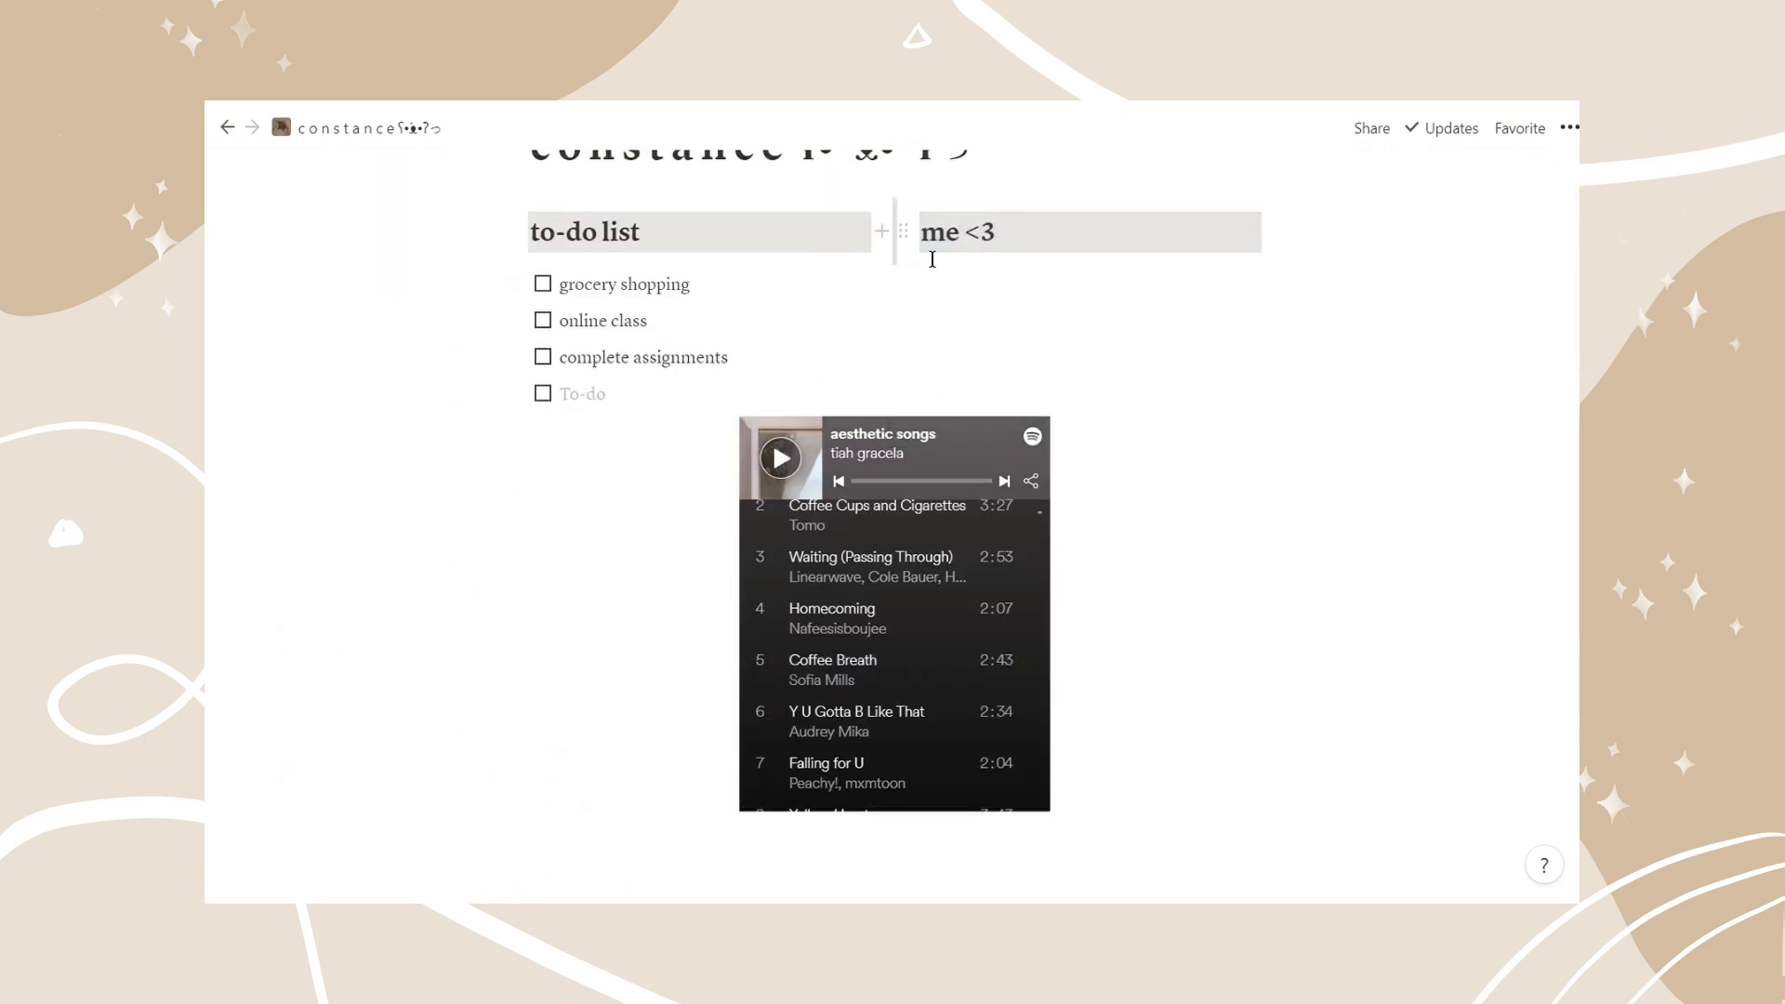
pyautogui.click(881, 231)
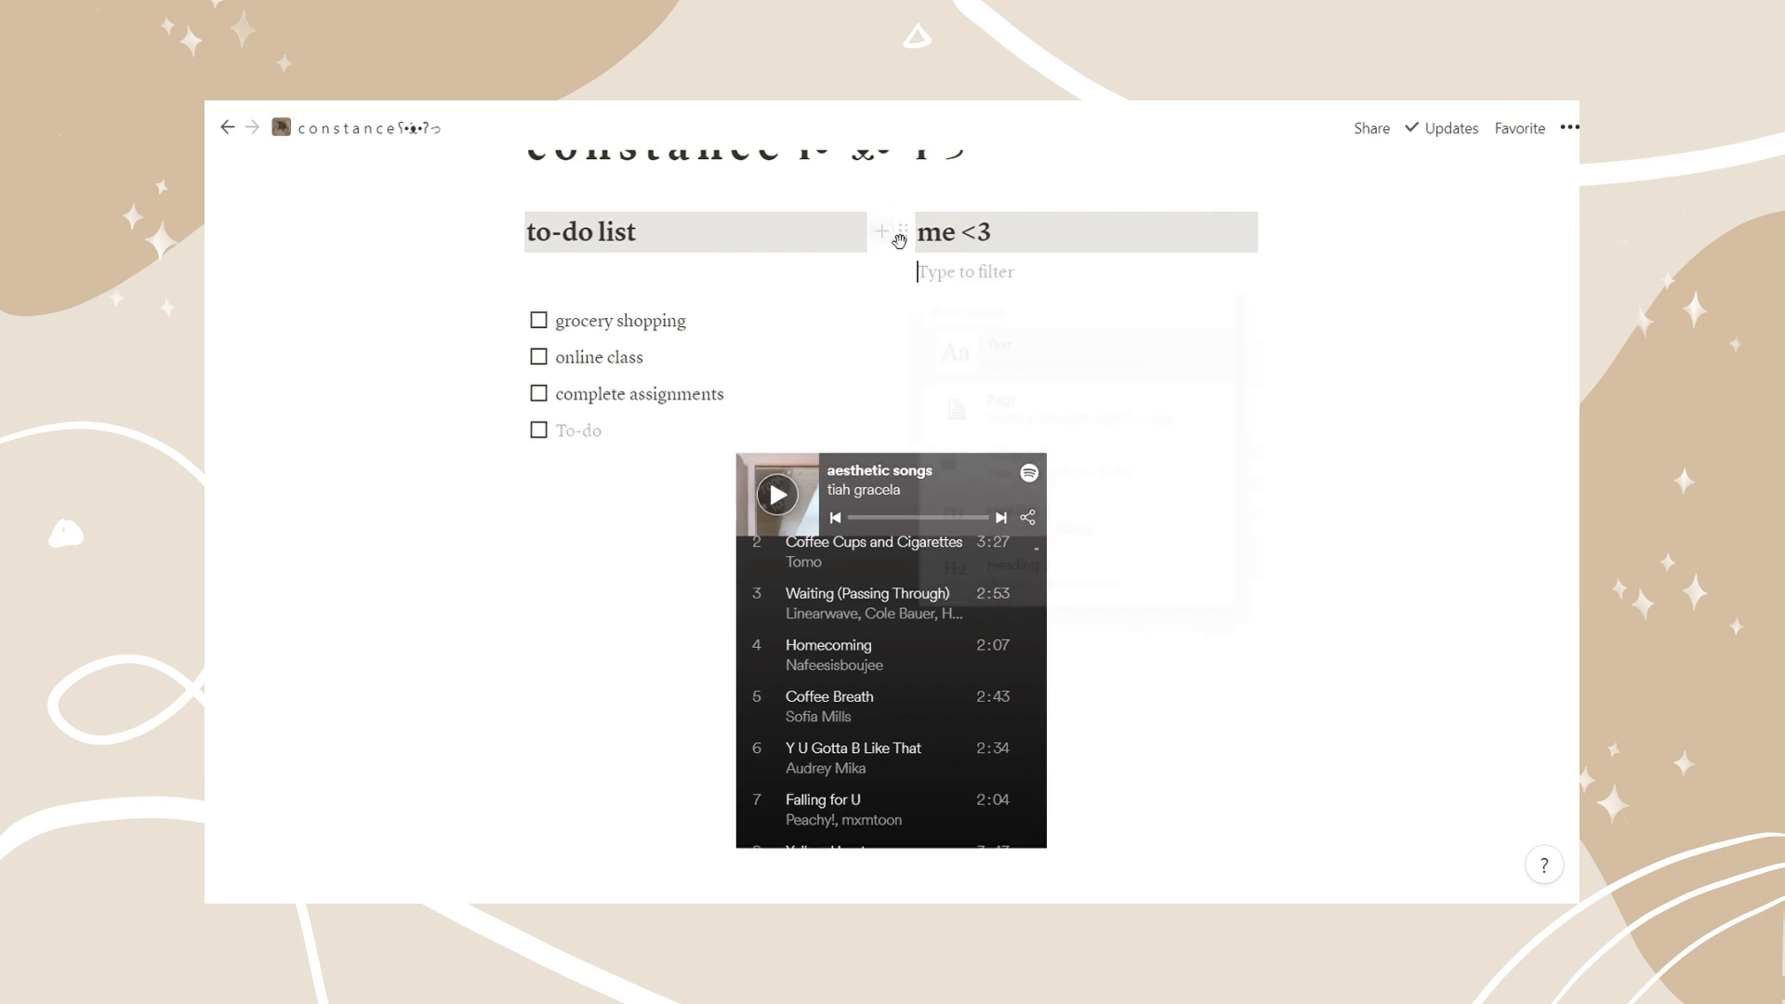
pyautogui.click(1006, 405)
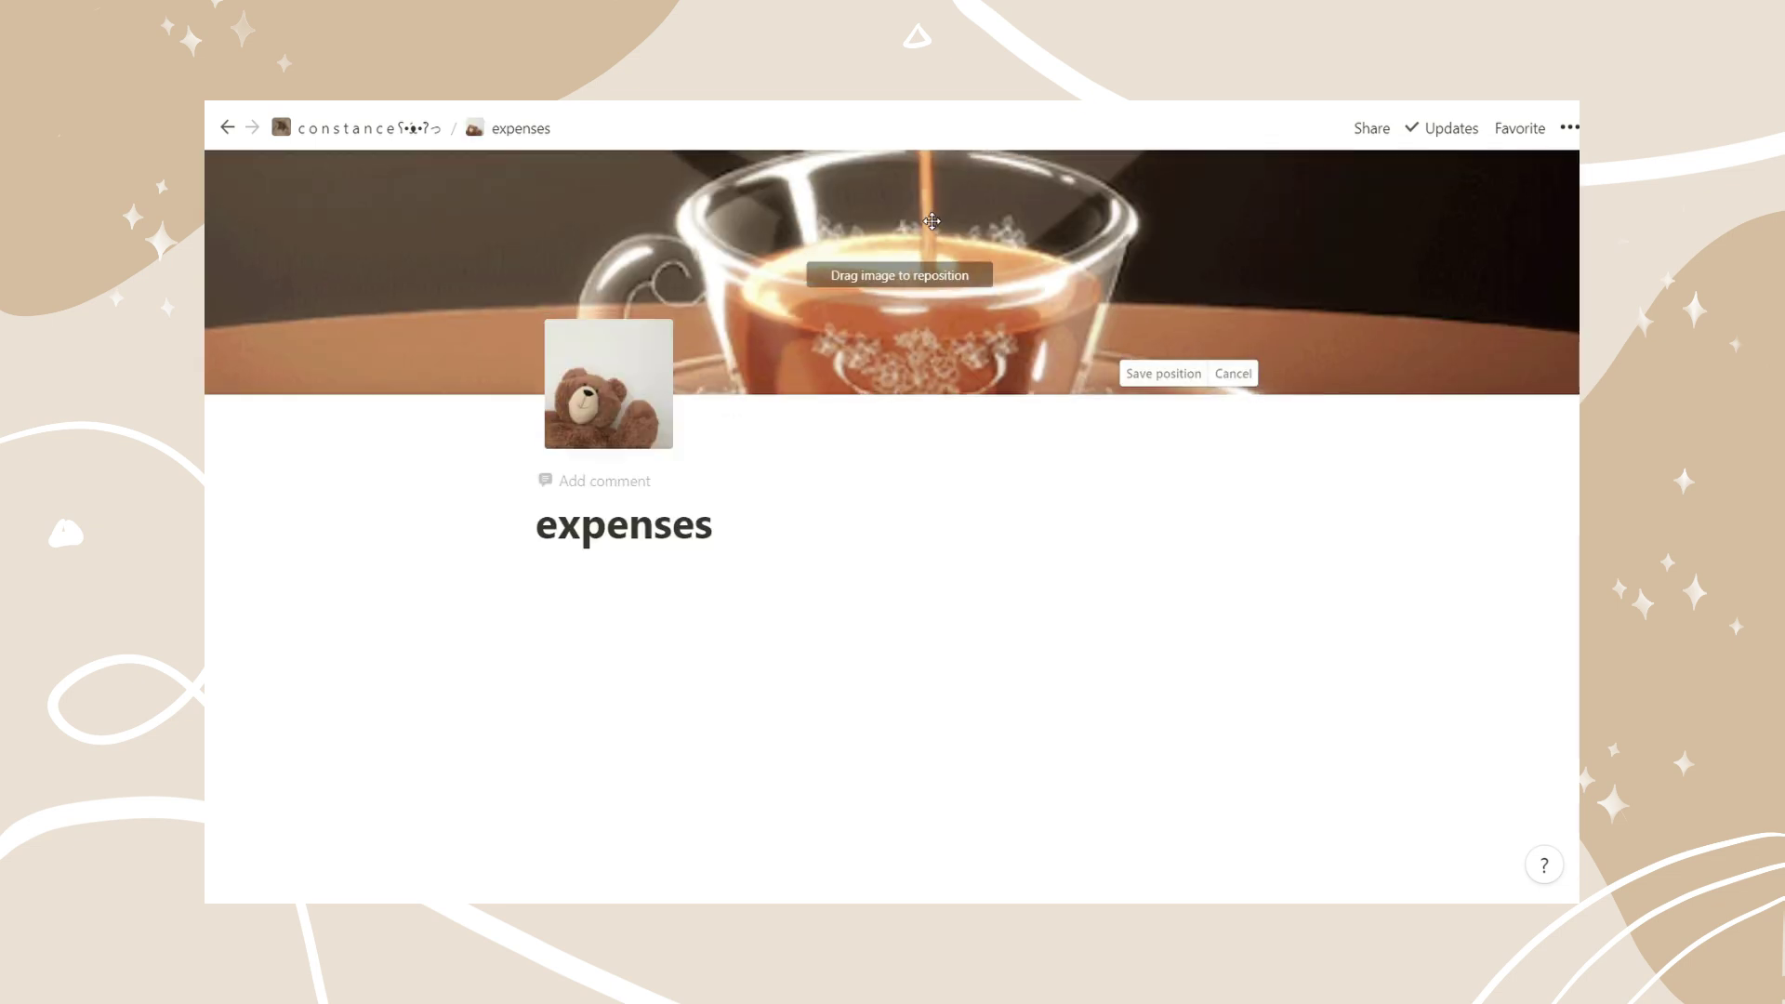
# Insert an inline table titled 'expenses' with its first column renamed to Date
pyautogui.click(514, 590)
pyautogui.scroll(-10, 670, 427)
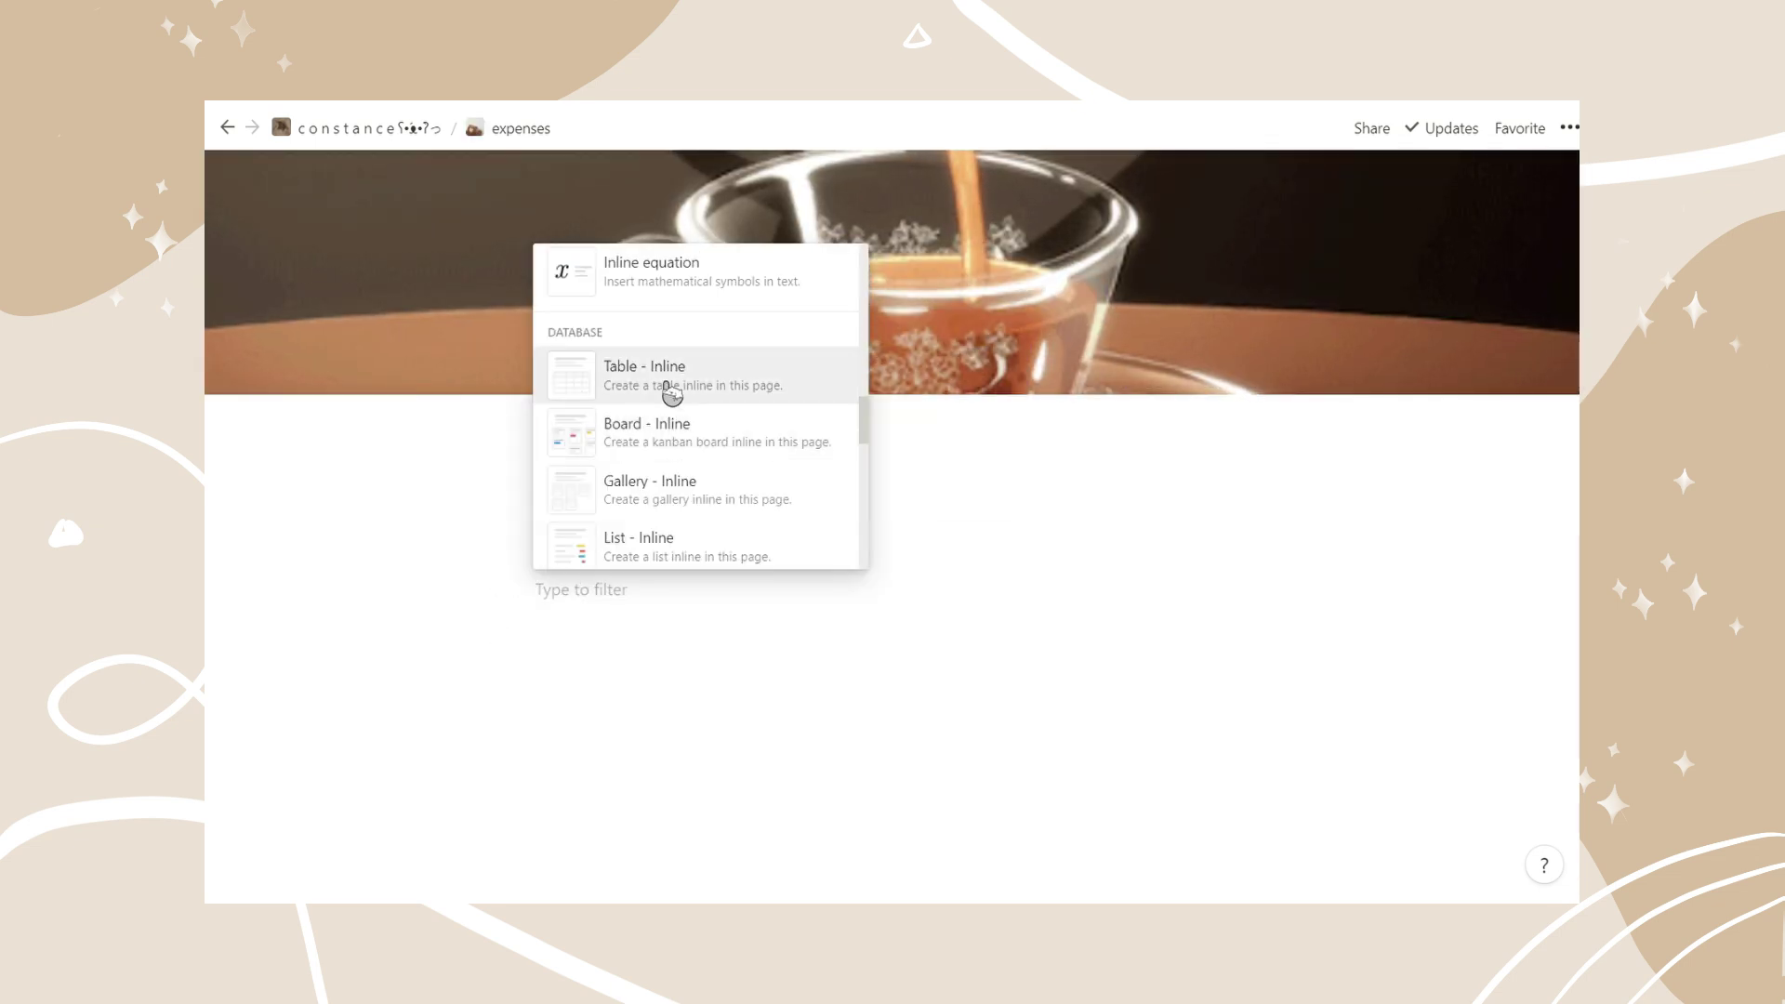
pyautogui.click(671, 394)
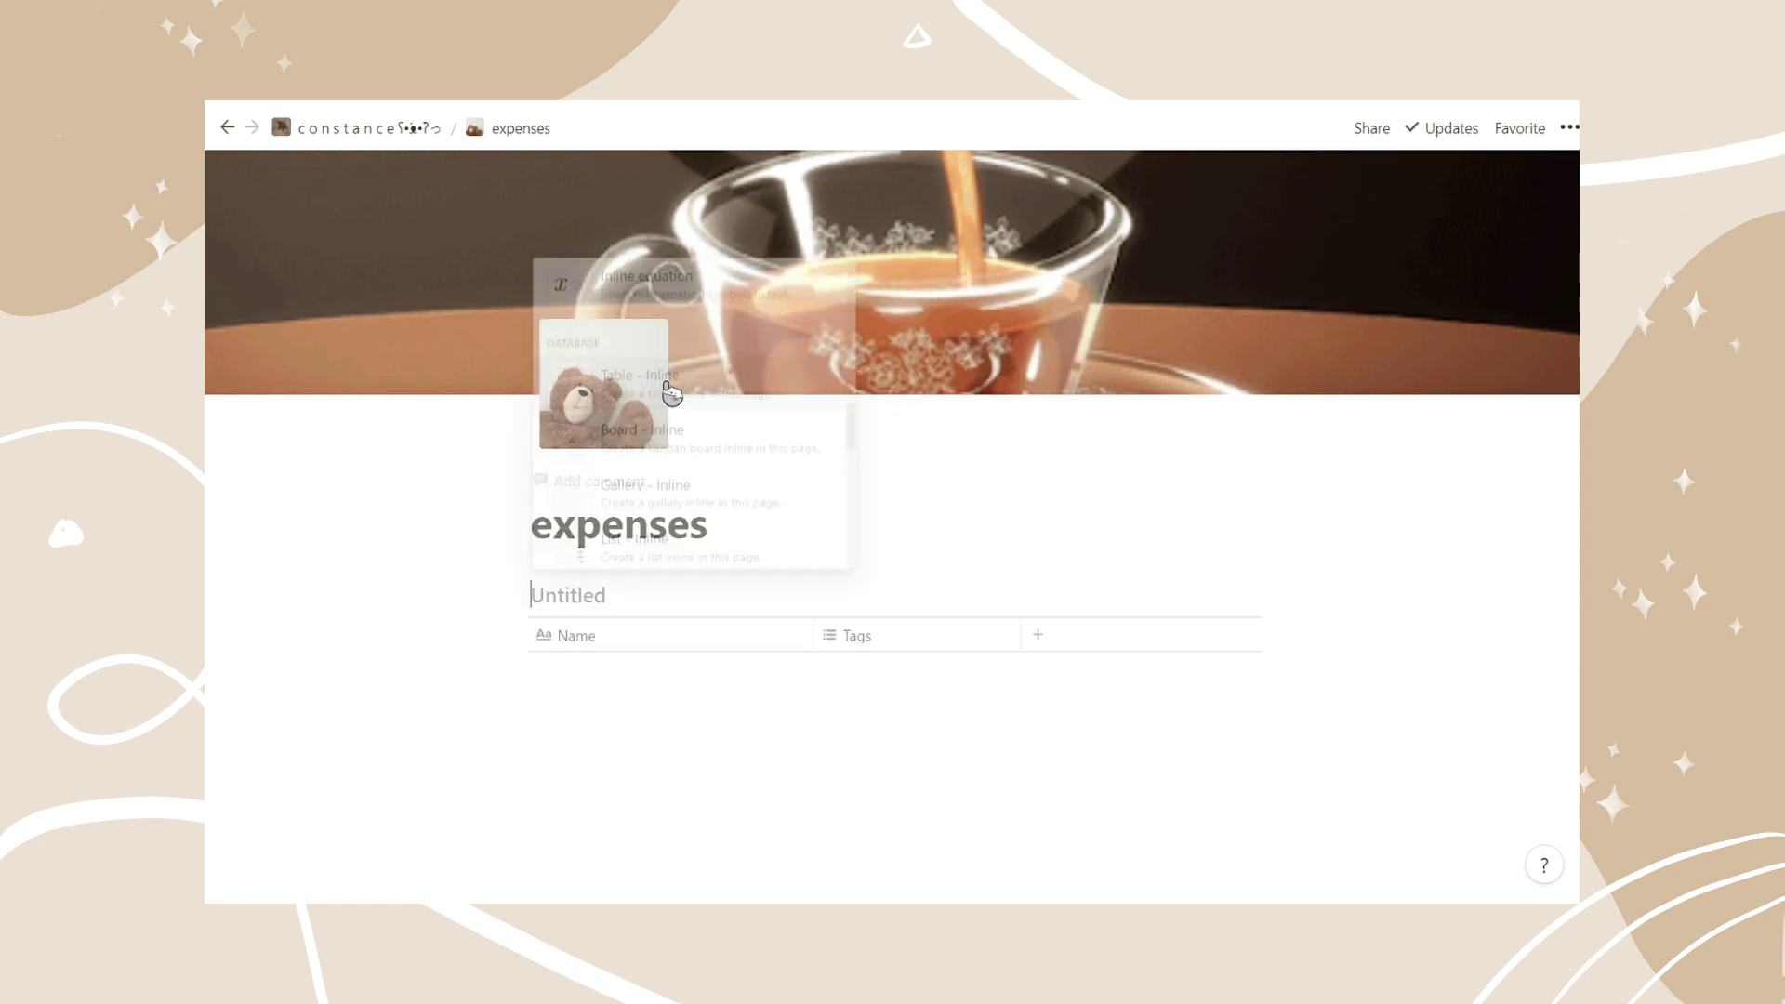
pyautogui.click(591, 651)
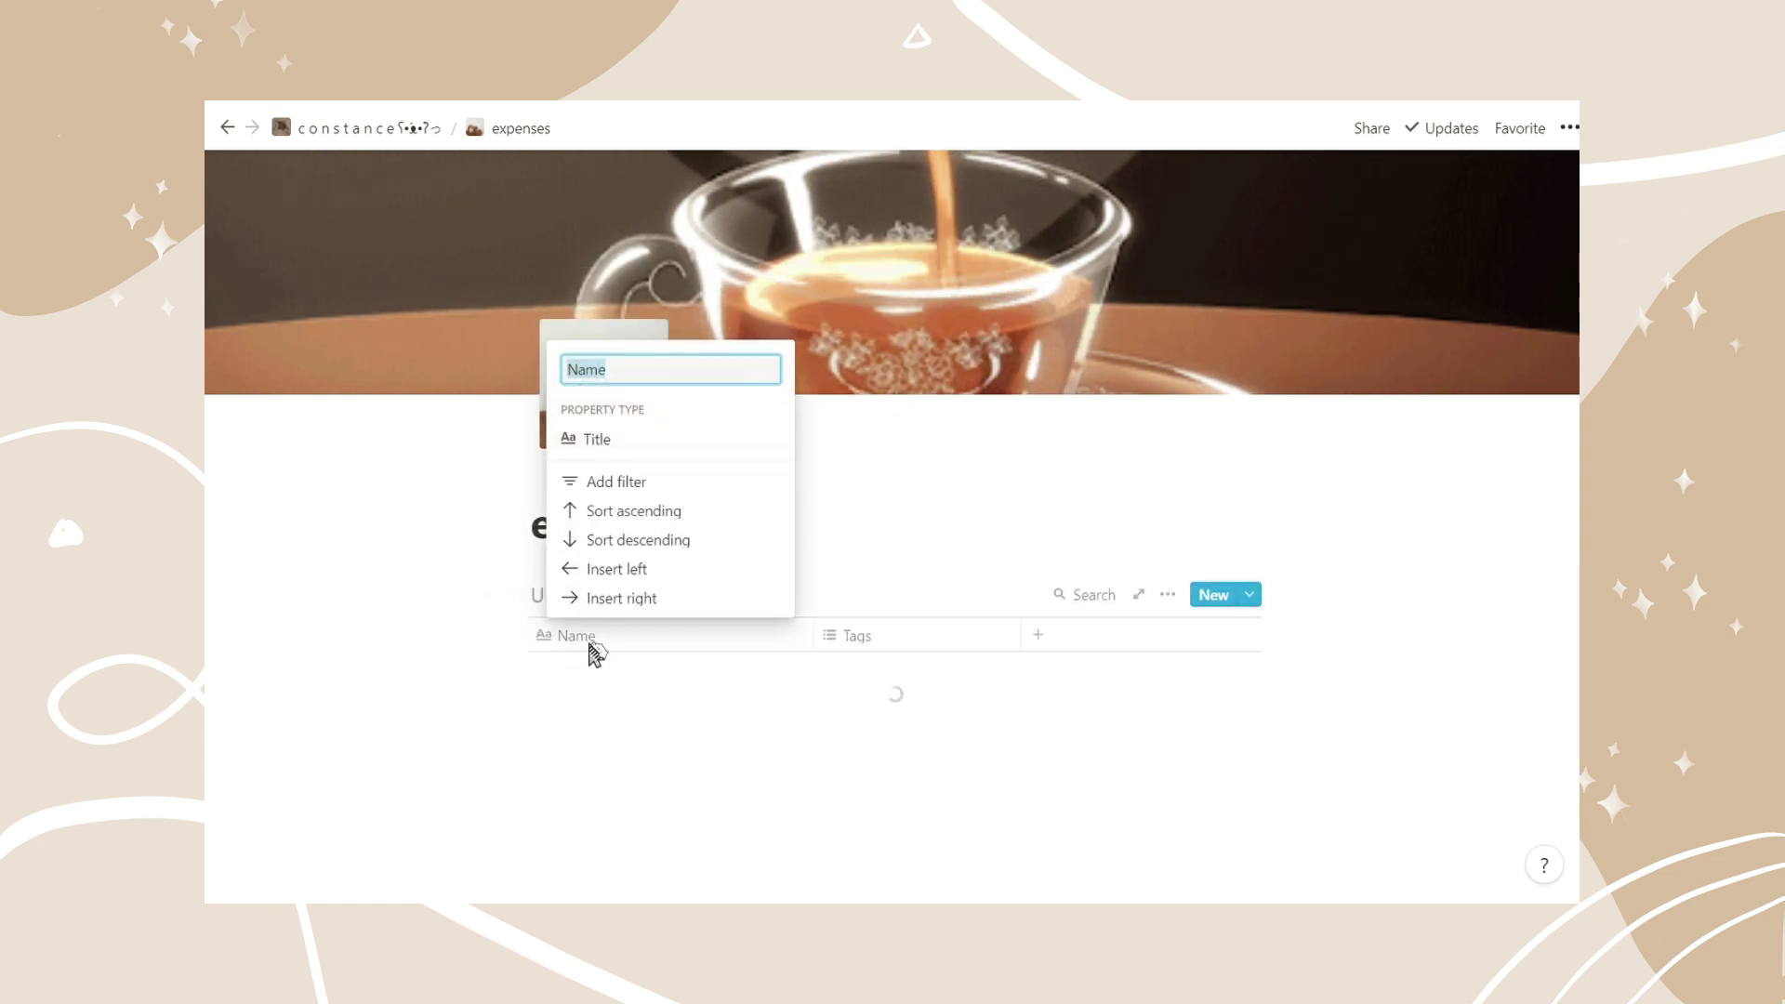
pyautogui.write('Date')
pyautogui.press('Return')
pyautogui.click(598, 600)
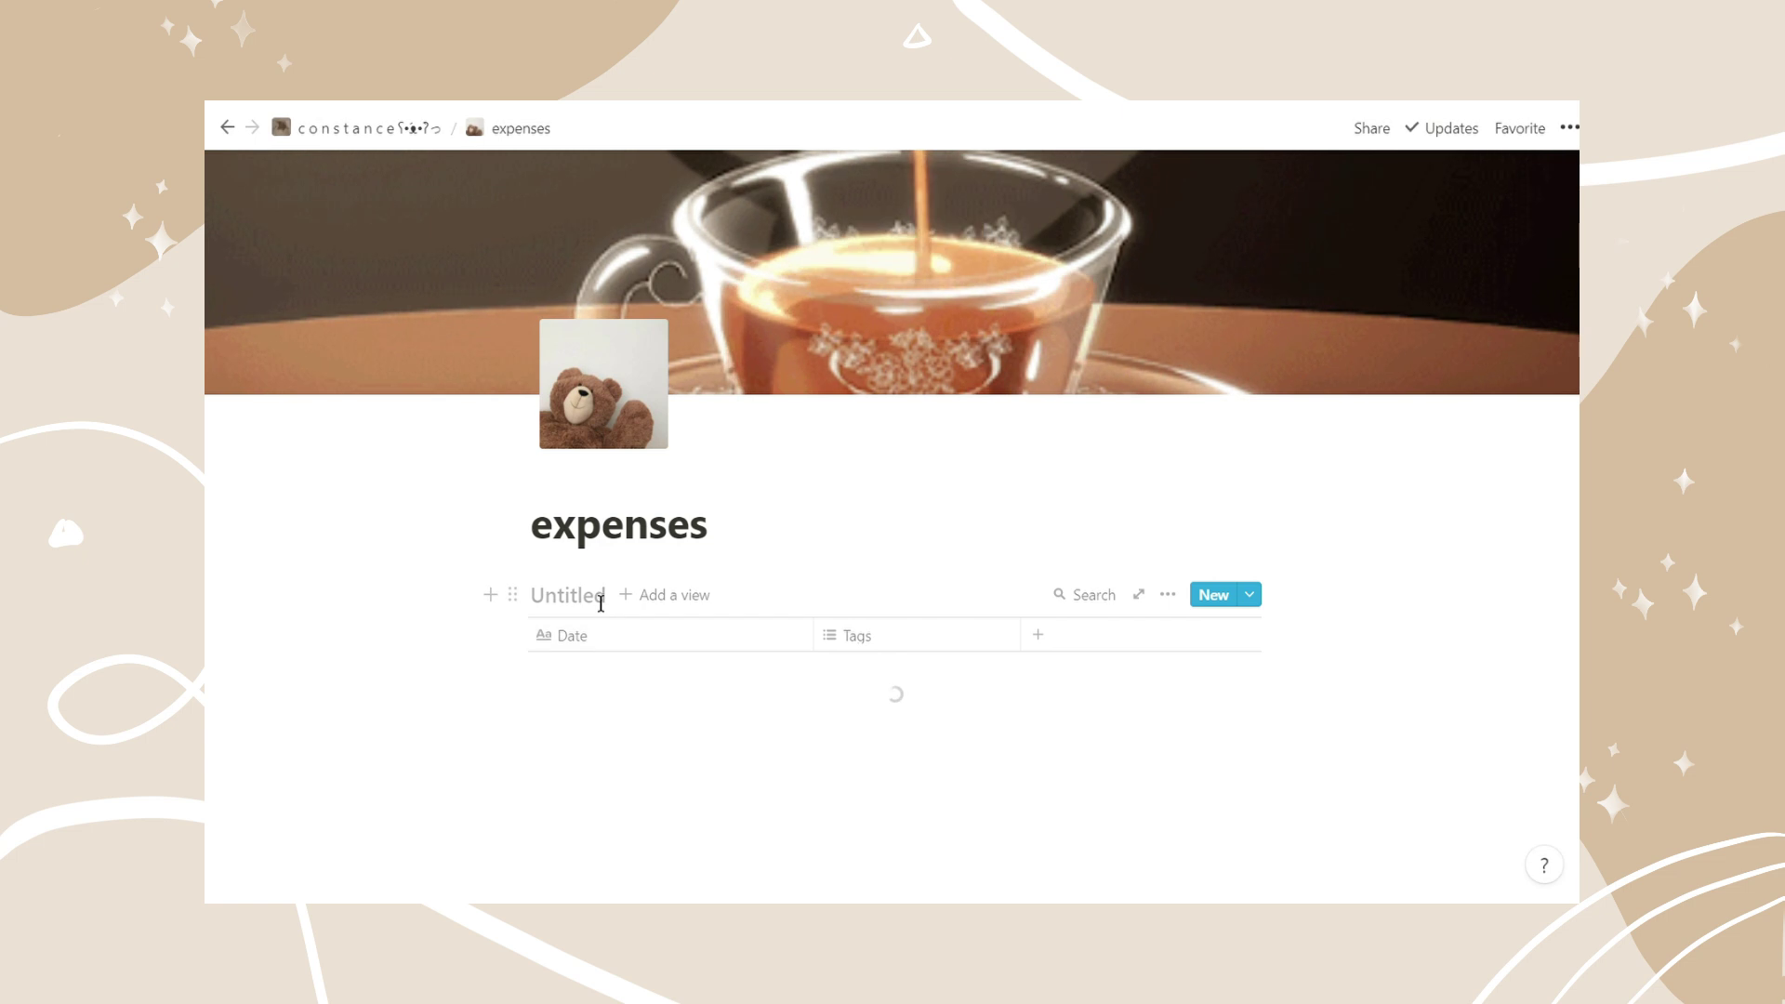
pyautogui.write('exps')
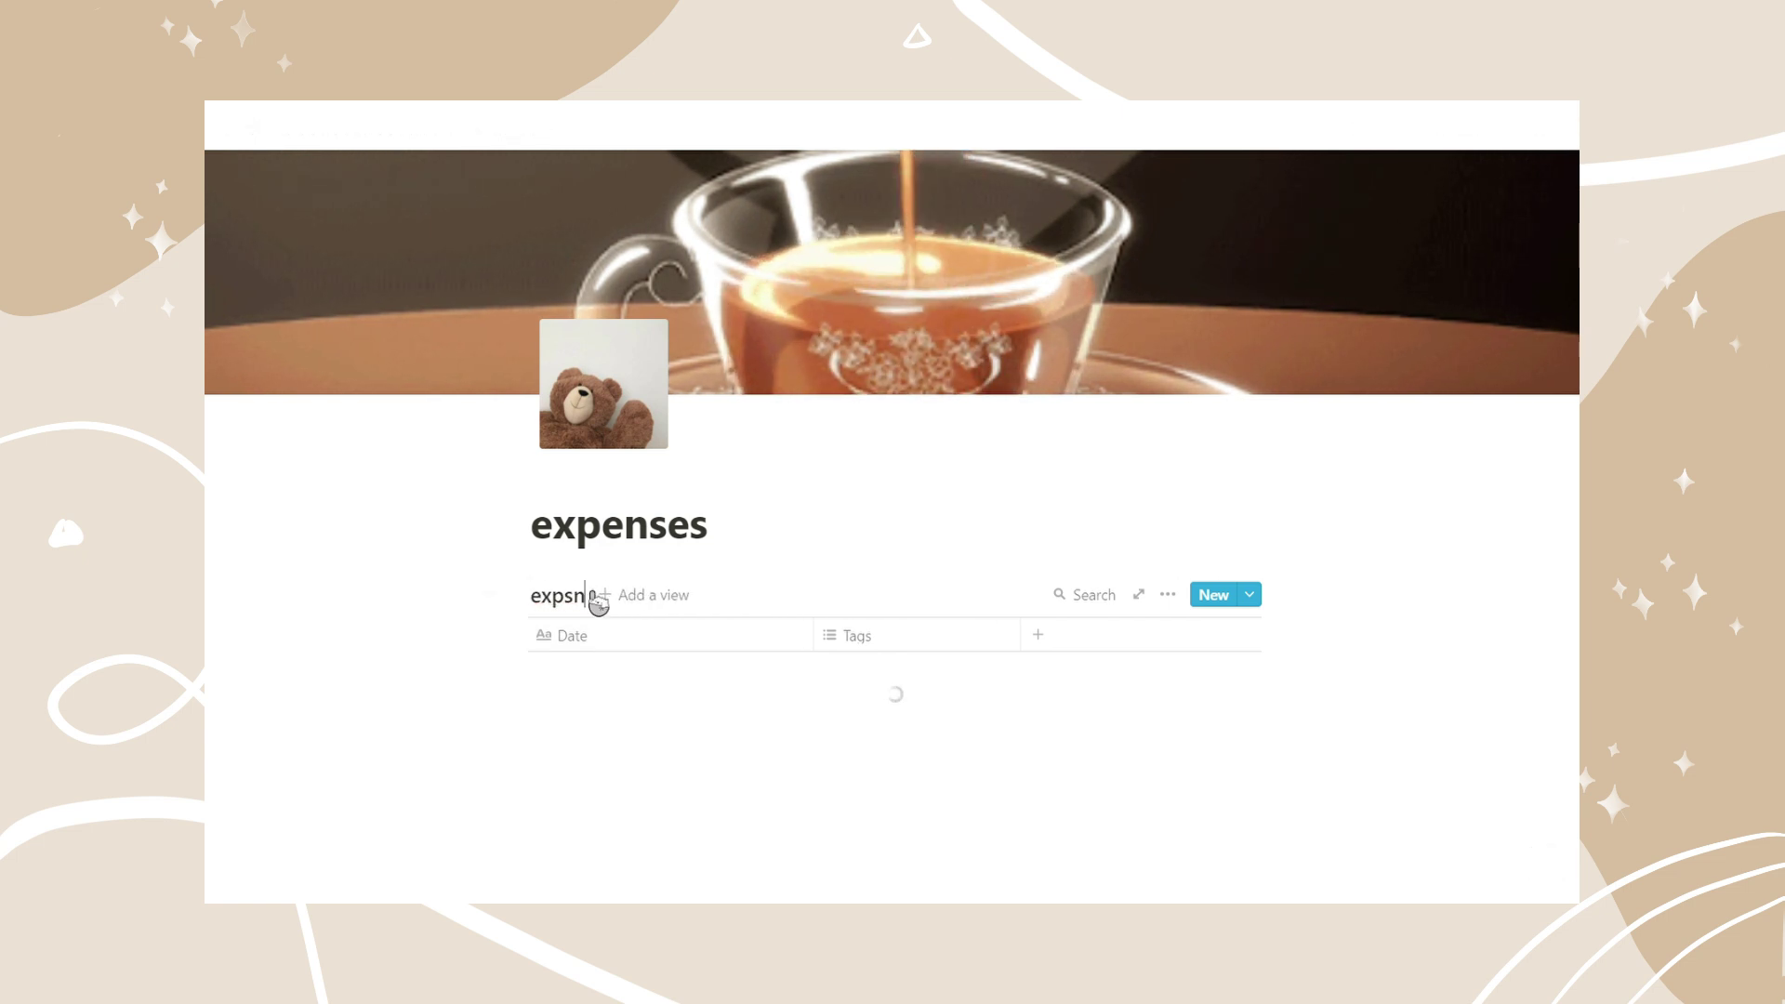
pyautogui.press('BackSpace')
pyautogui.write('enses')
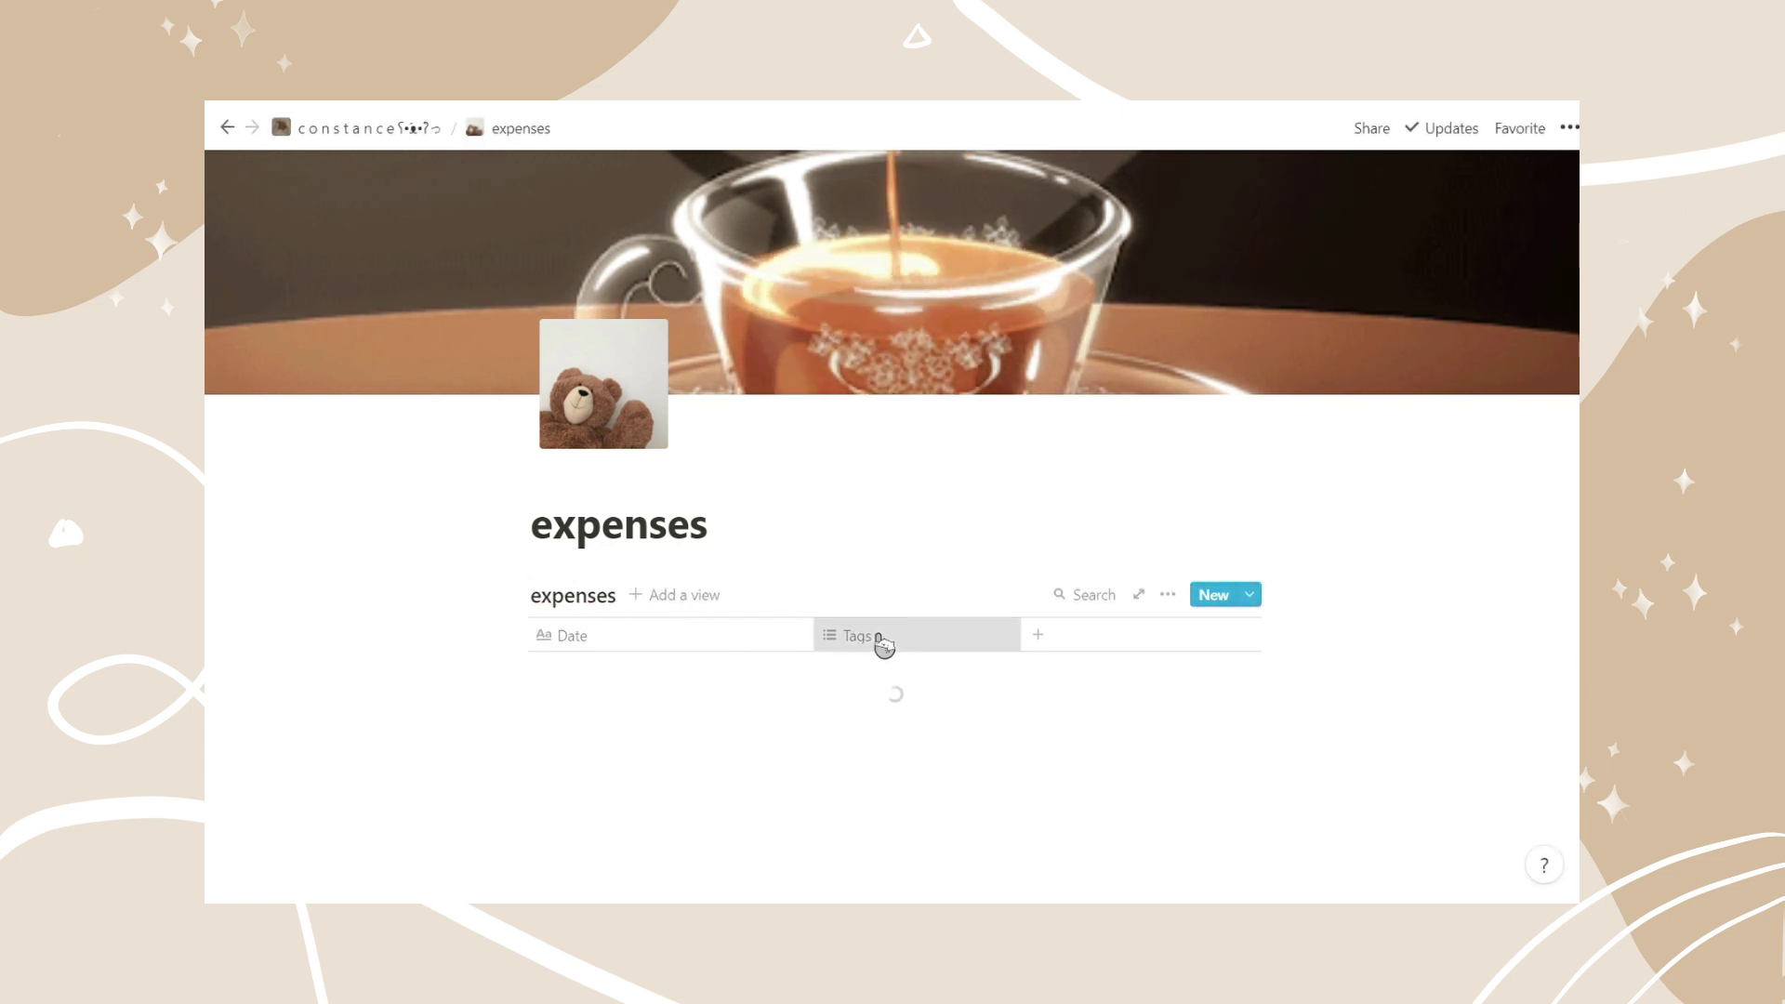
# Fill the table's first row with 22.5.21, Groceries and RM40
pyautogui.click(881, 645)
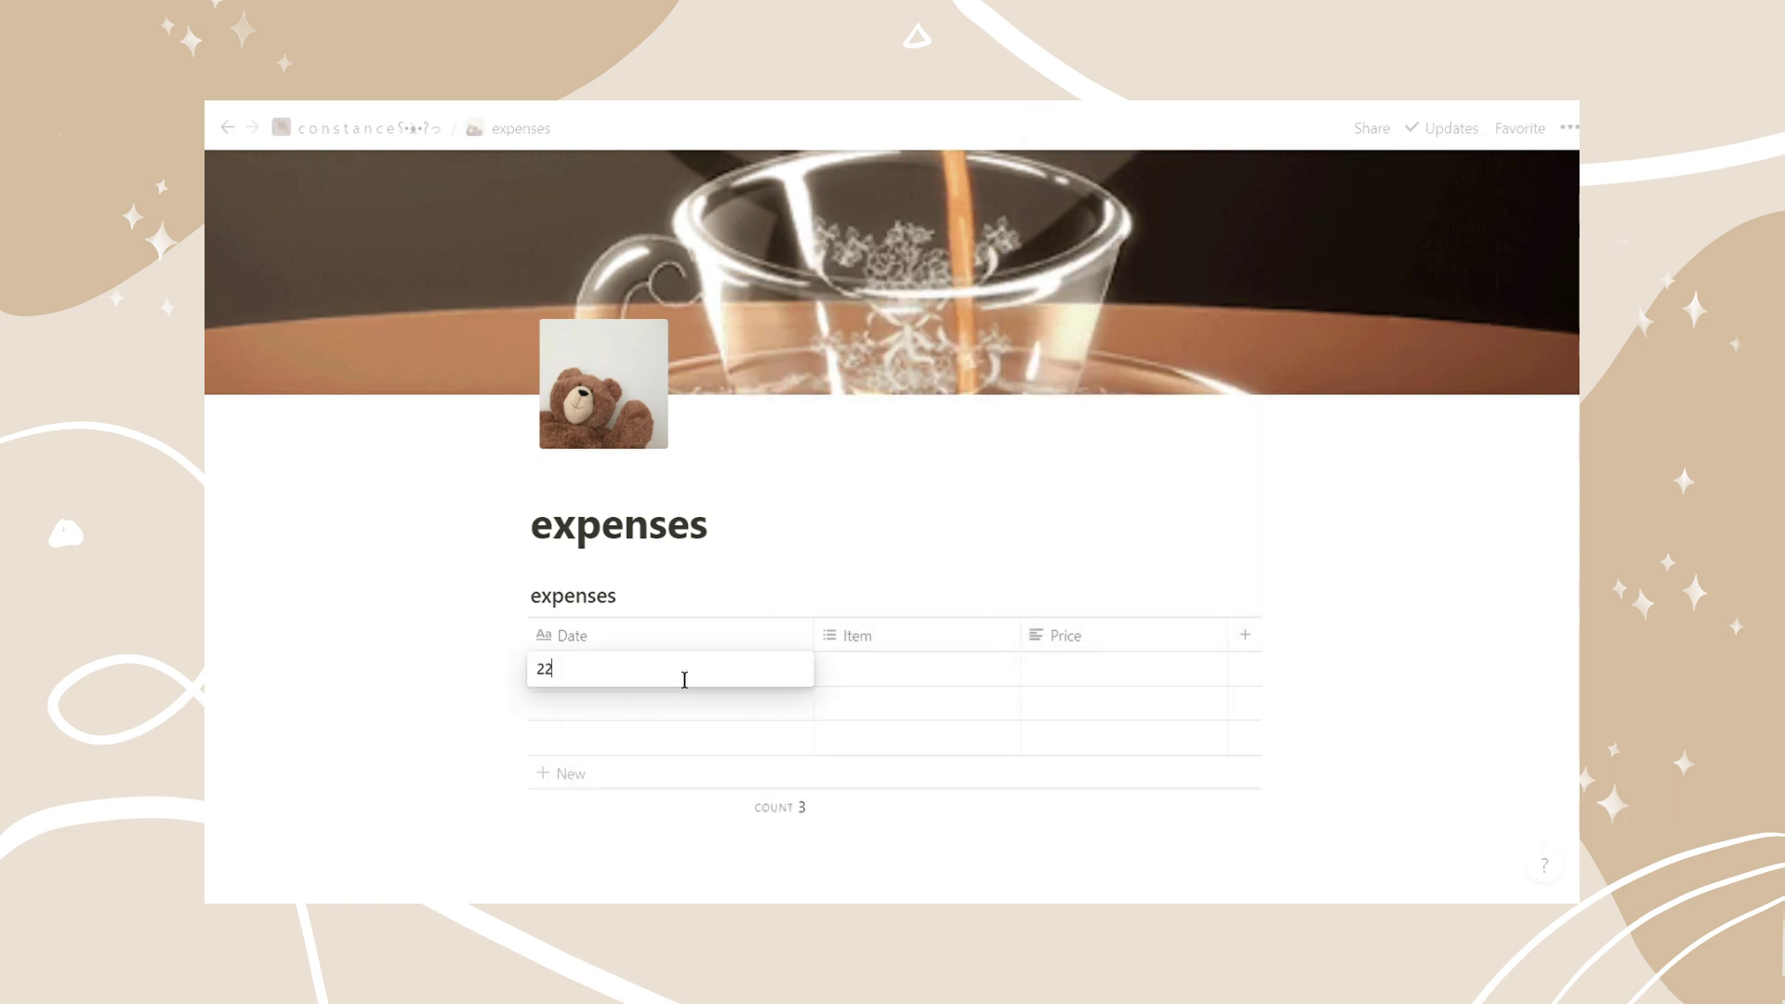
pyautogui.press('Escape')
pyautogui.click(863, 677)
pyautogui.write('Groceries')
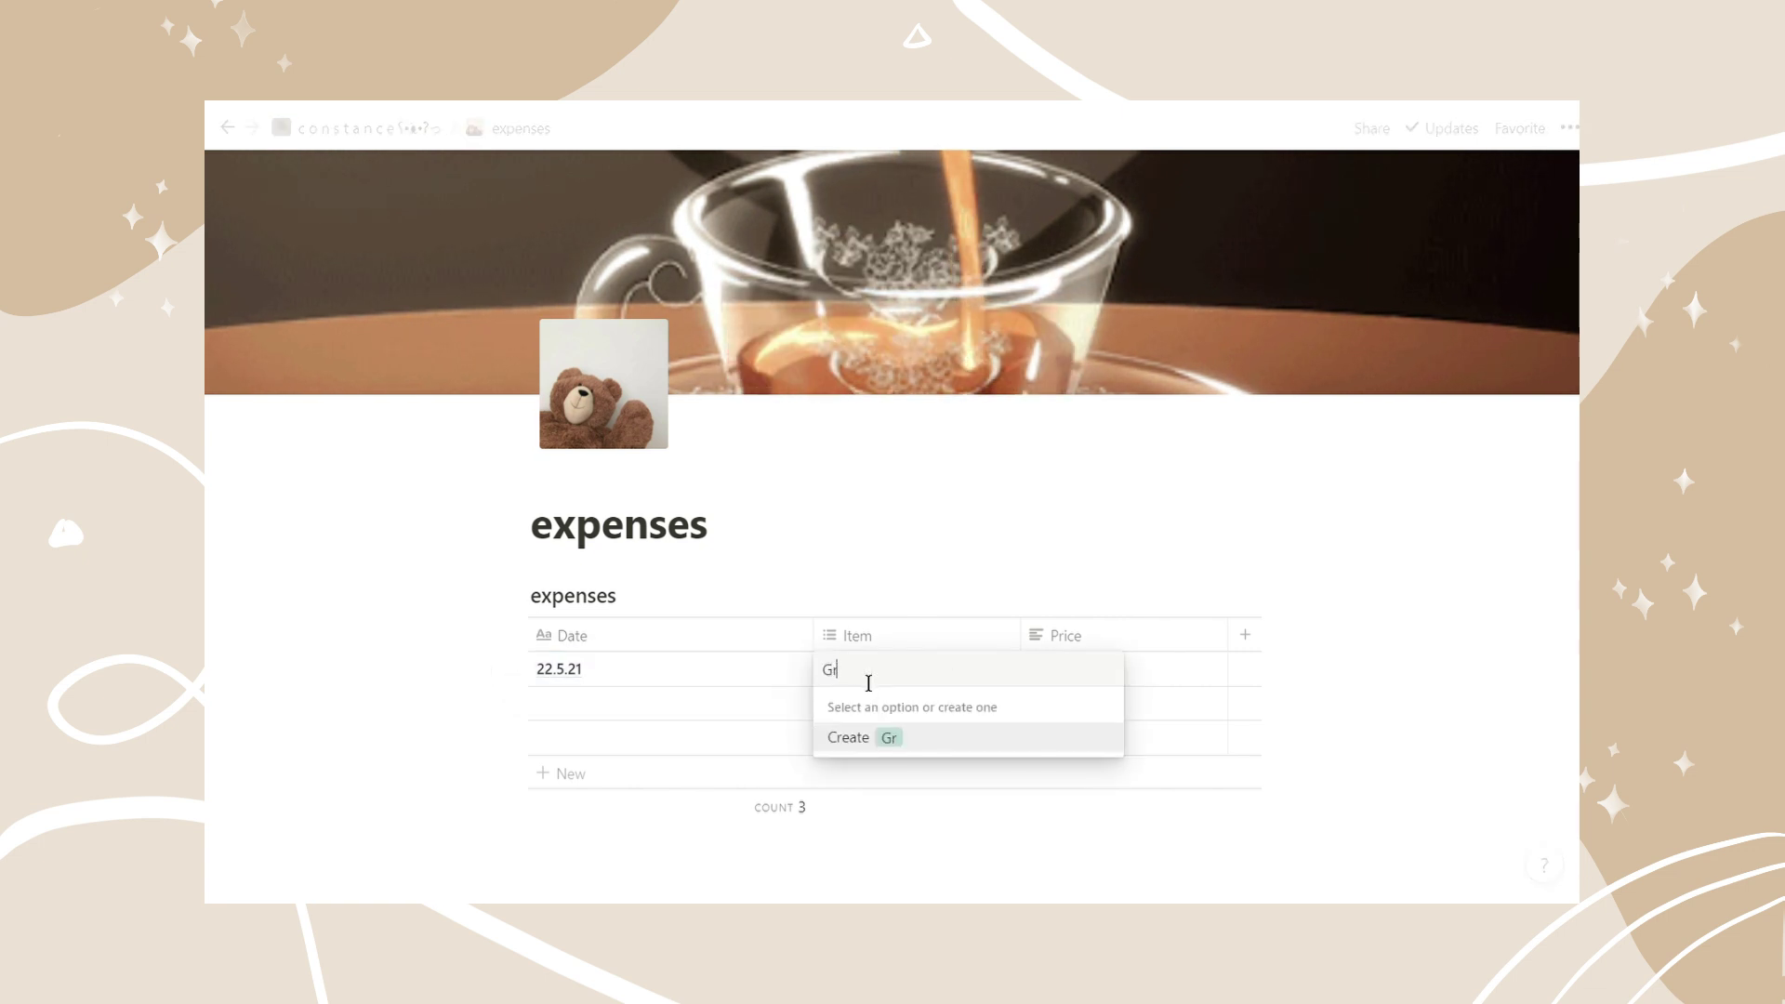
pyautogui.click(909, 738)
pyautogui.press('Escape')
pyautogui.click(1142, 678)
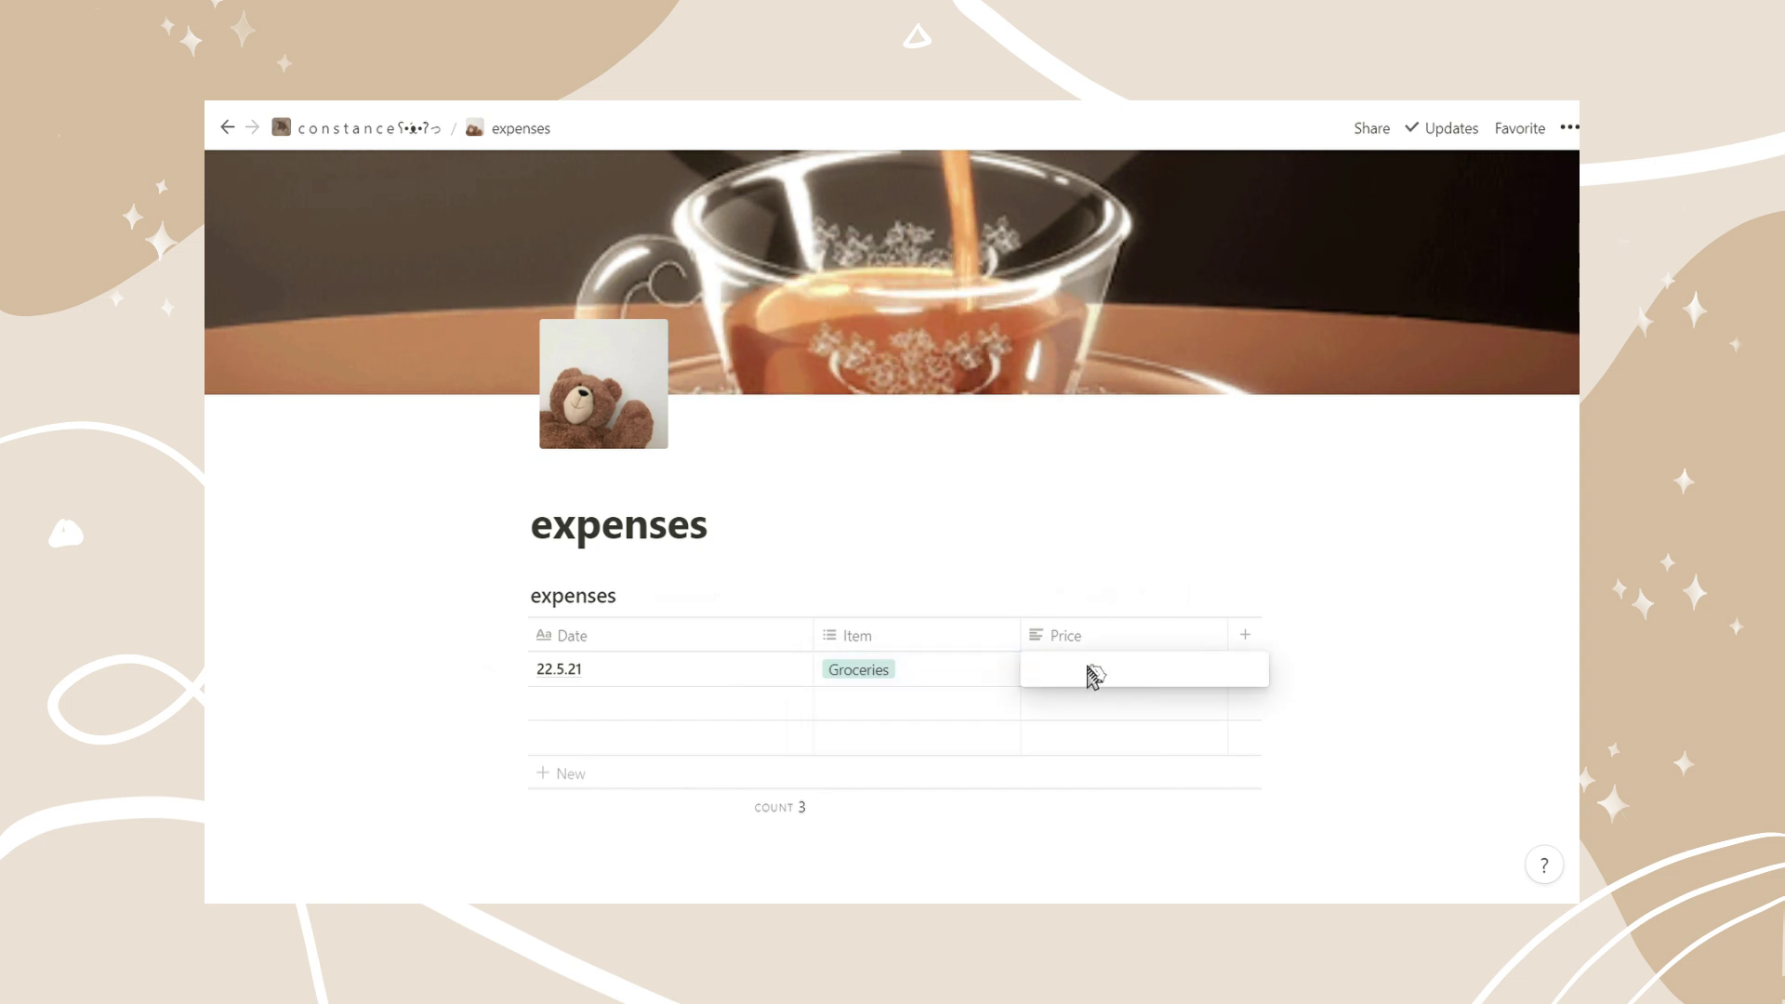
pyautogui.write('RM40')
pyautogui.press('Escape')
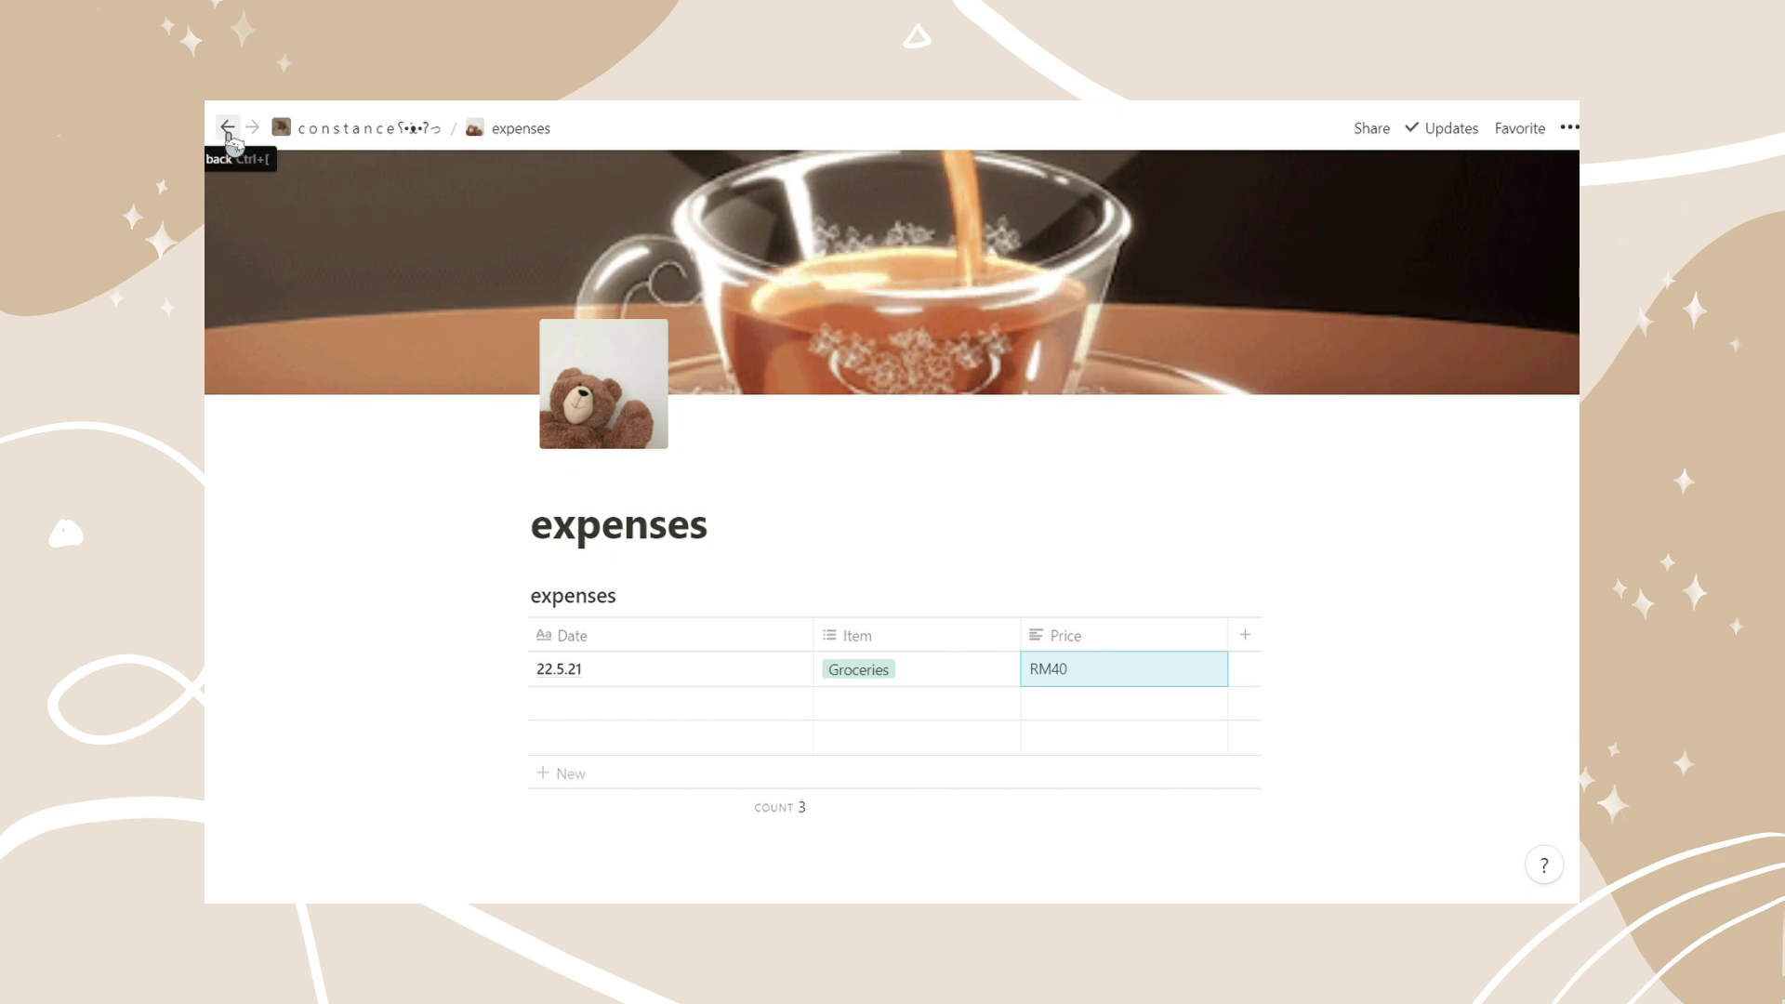
# Go back to the dashboard and add a 'goals' subpage below the expenses link
pyautogui.click(227, 127)
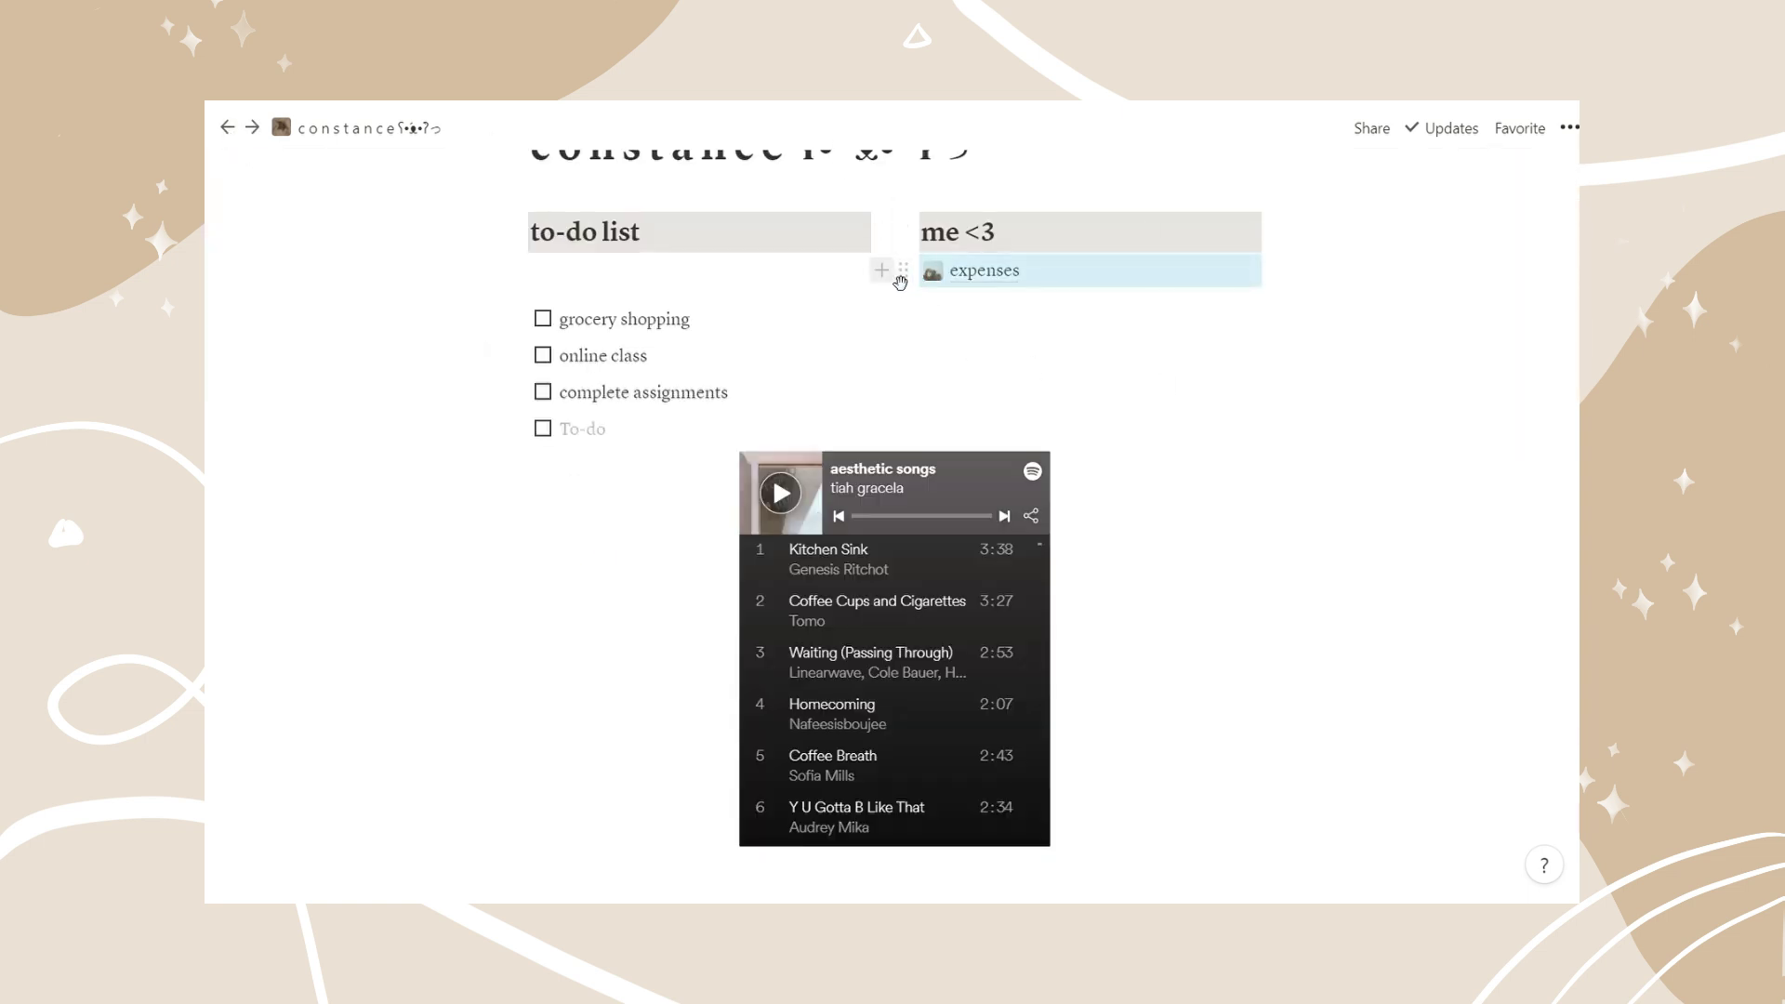
pyautogui.click(882, 269)
pyautogui.click(1013, 438)
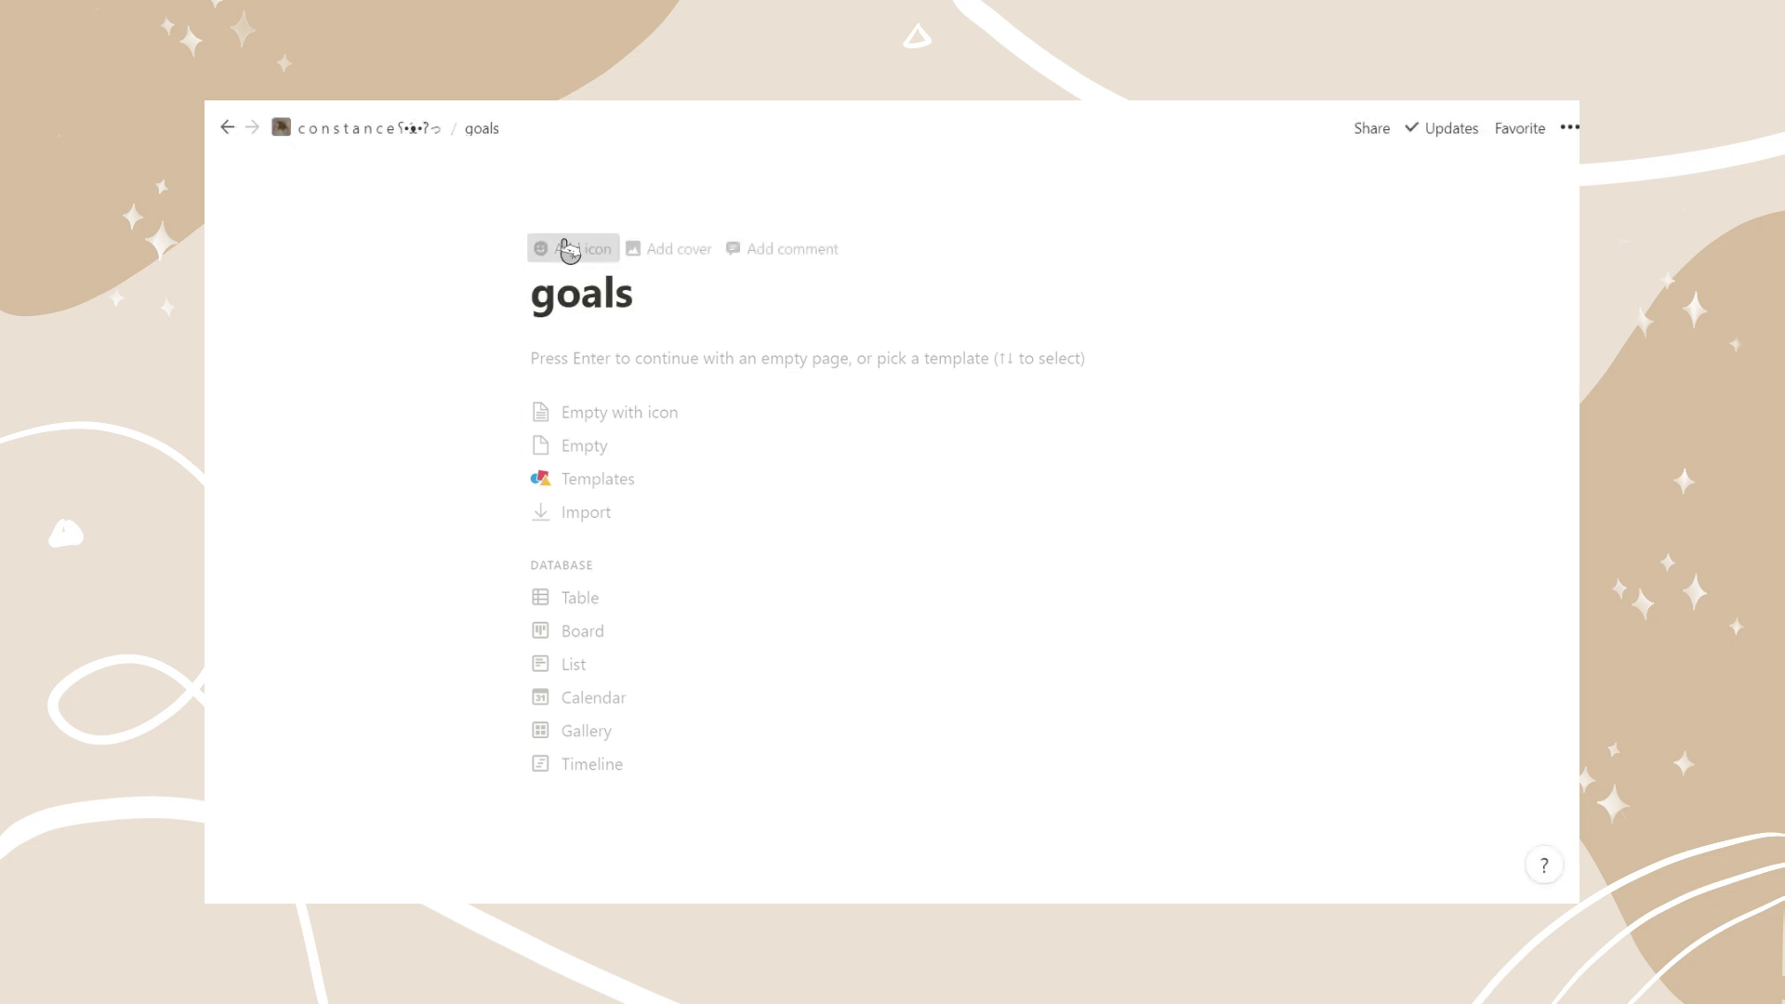
# Give the goals page an uploaded image as its icon
pyautogui.click(569, 251)
pyautogui.click(569, 300)
pyautogui.click(451, 359)
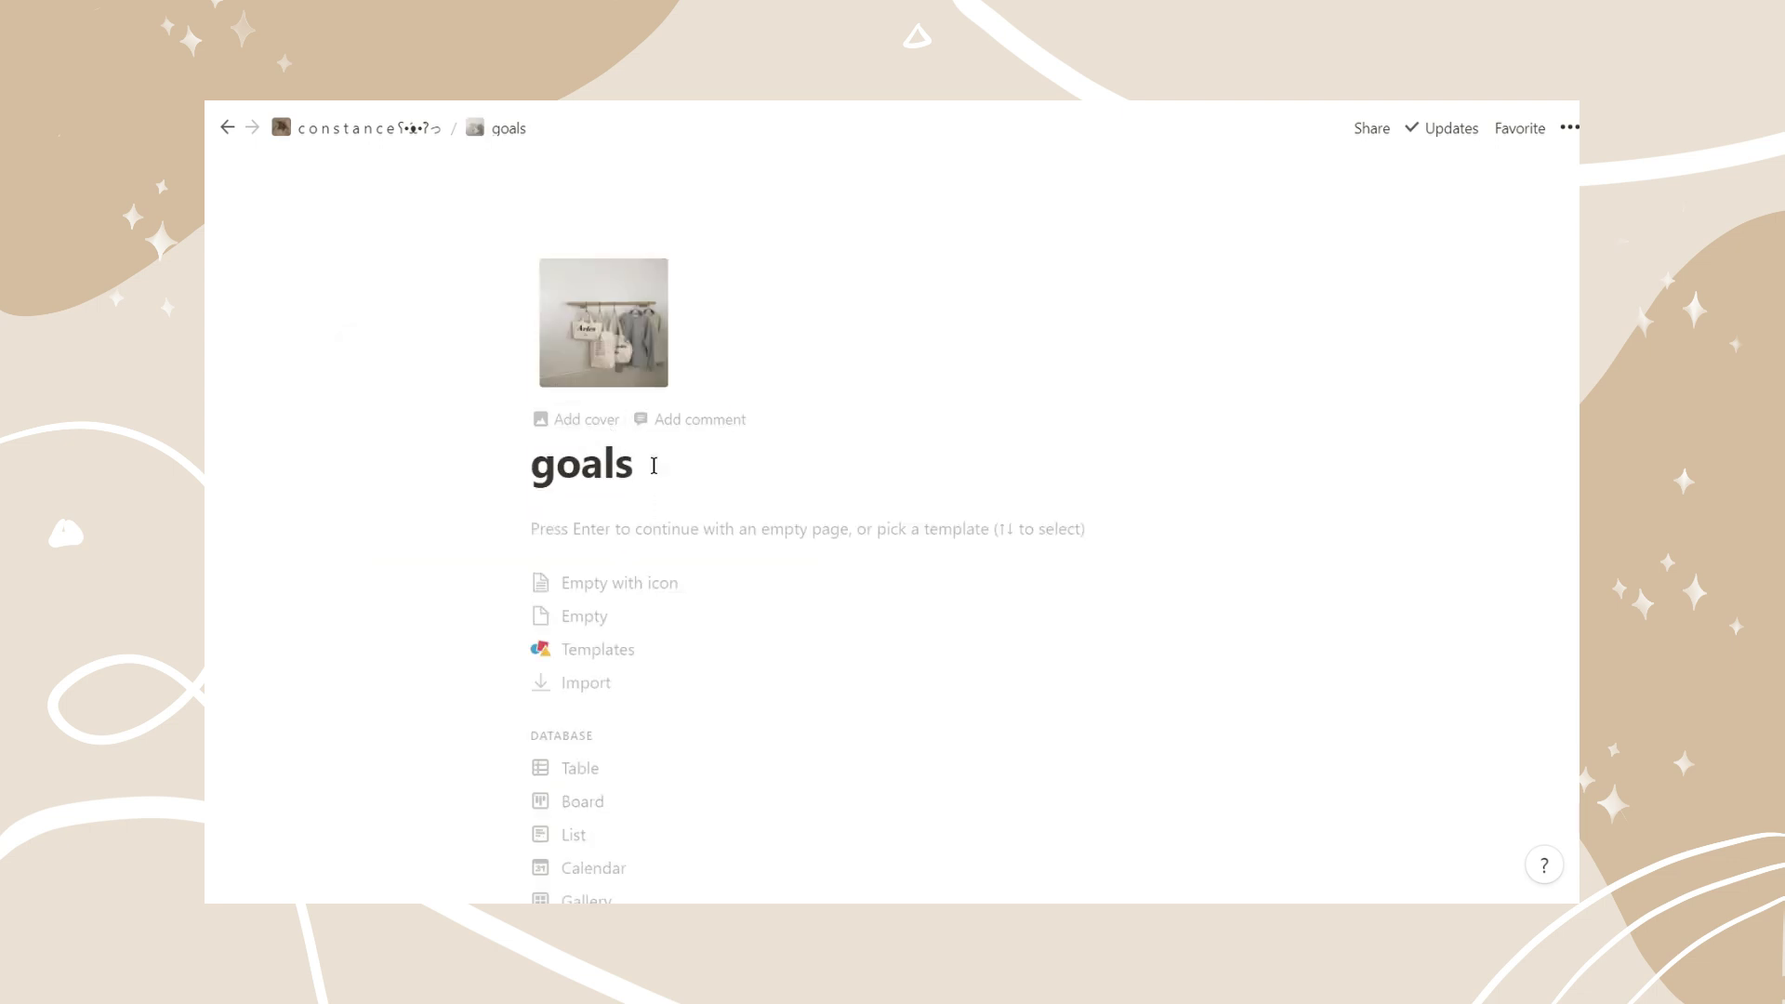
# Add a cover to the goals page and replace it with an uploaded image
pyautogui.click(592, 431)
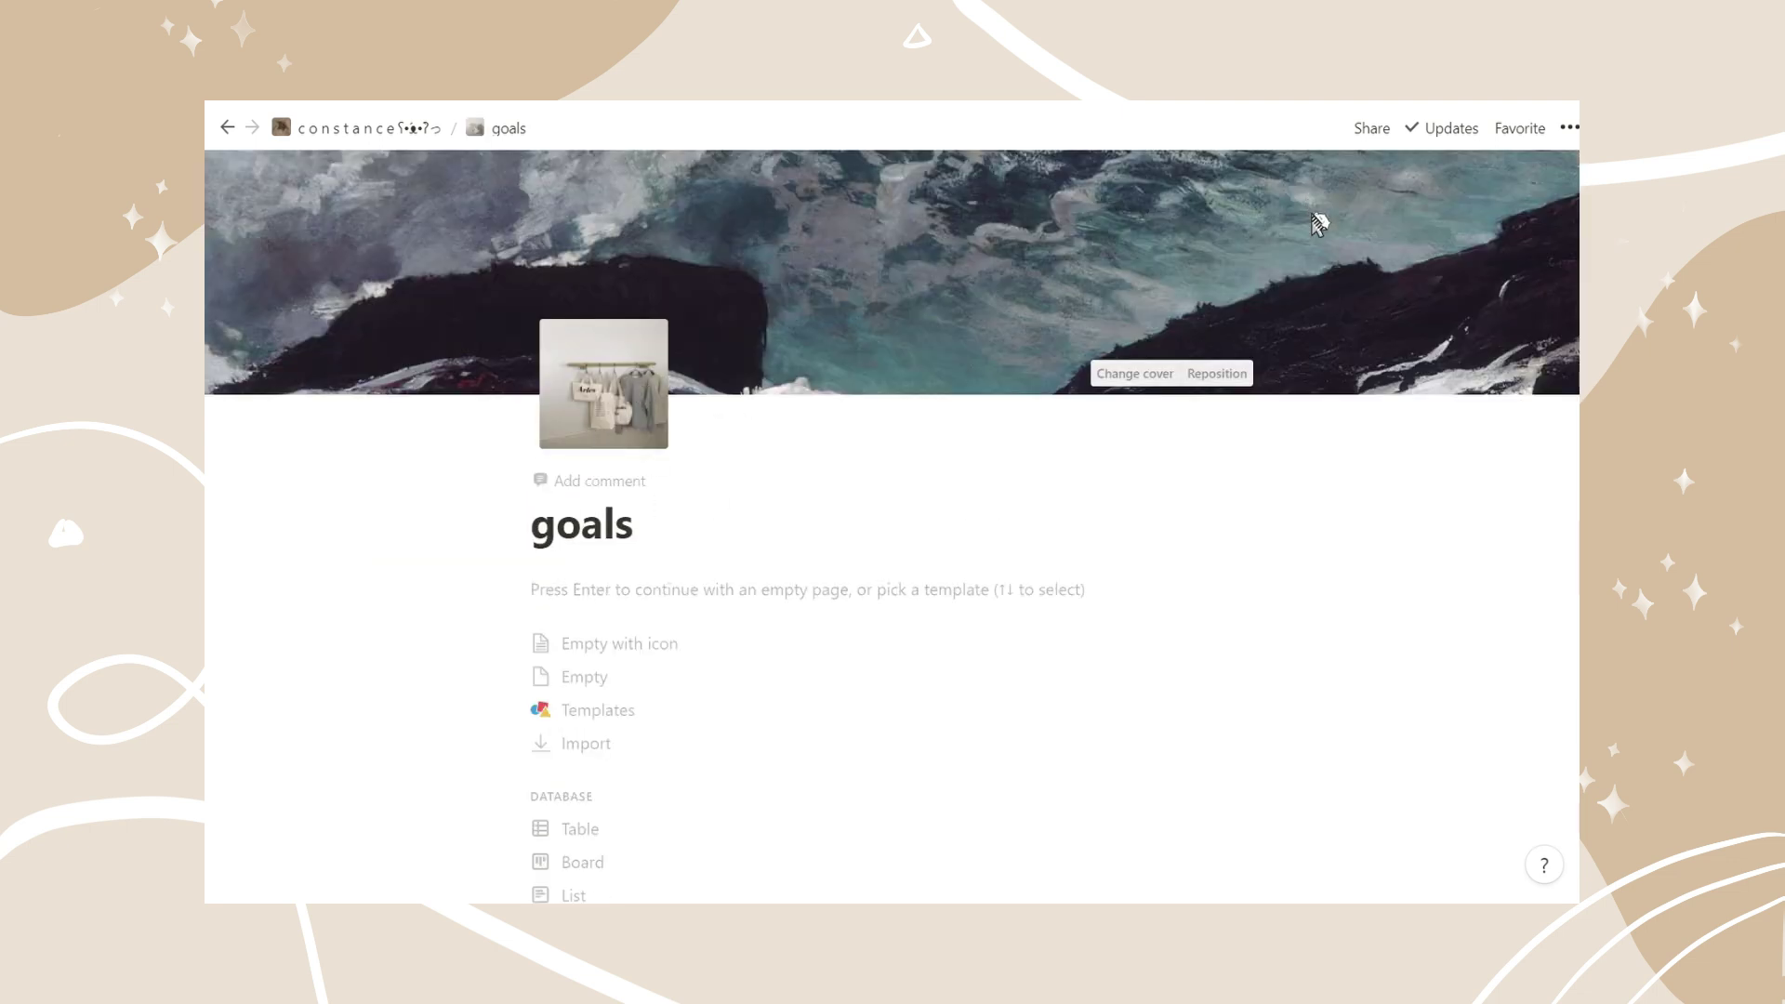
pyautogui.click(1107, 381)
pyautogui.click(957, 412)
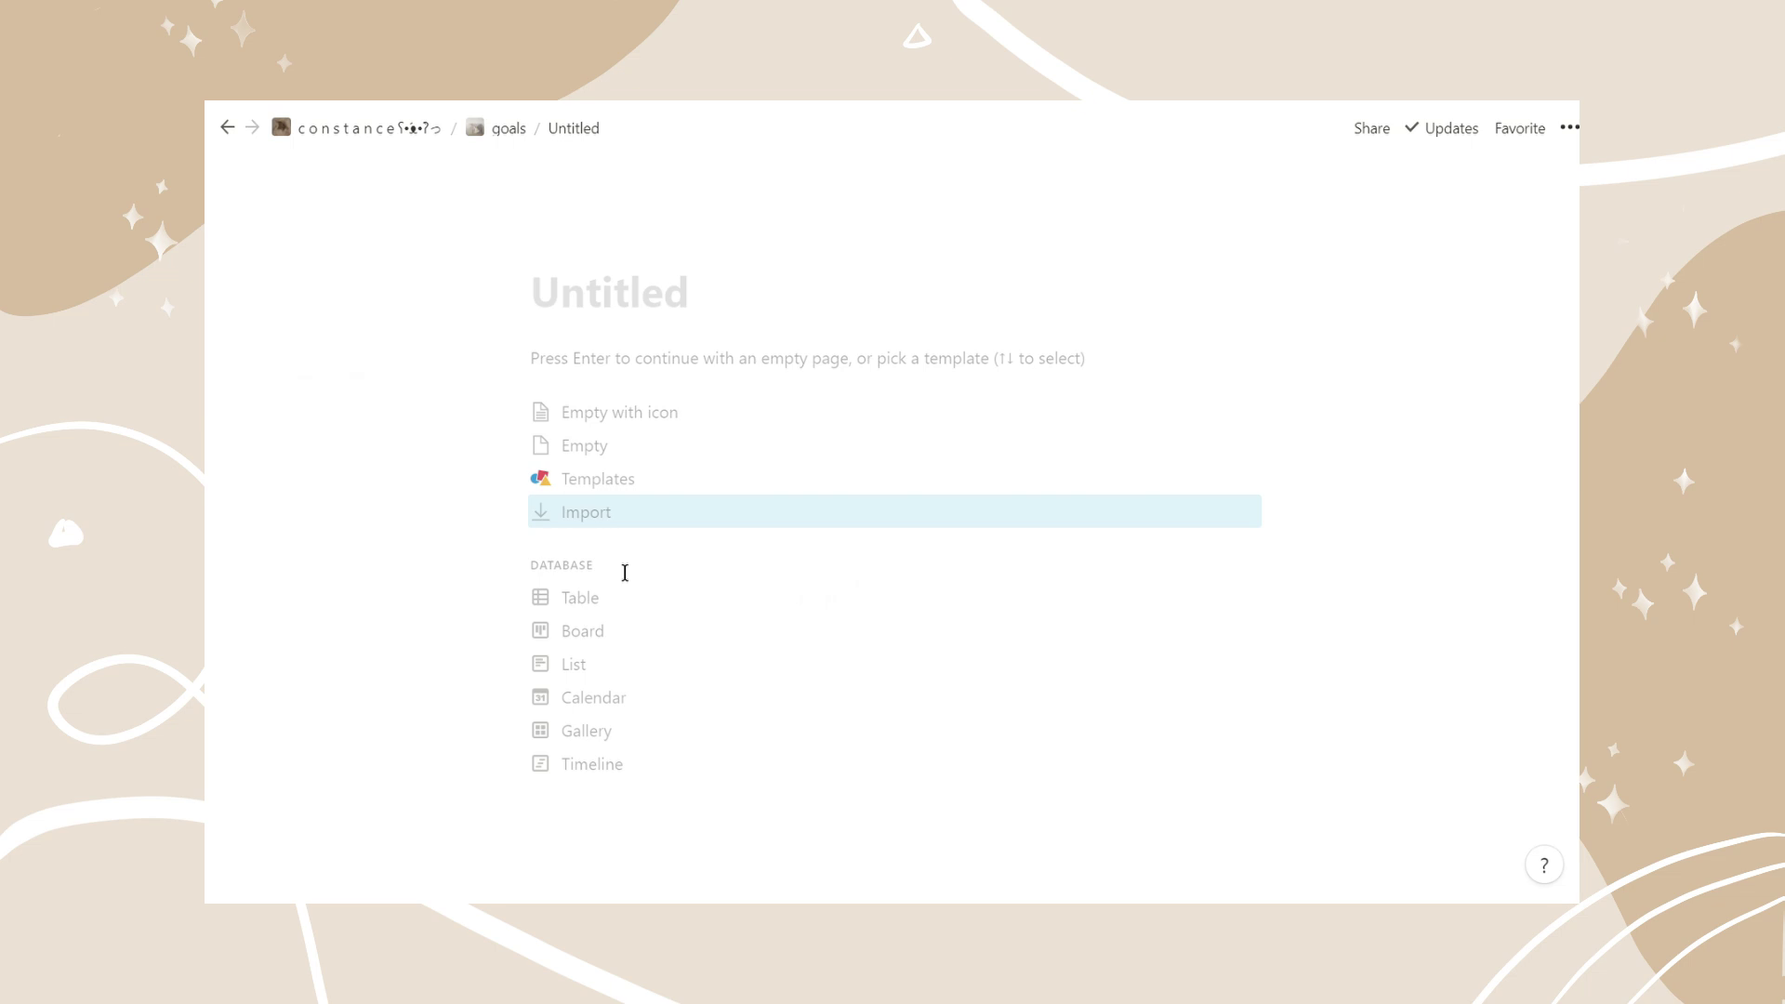
# Make the new goals block a to-do checkbox and give the school/work page a folder icon
pyautogui.write('self care')
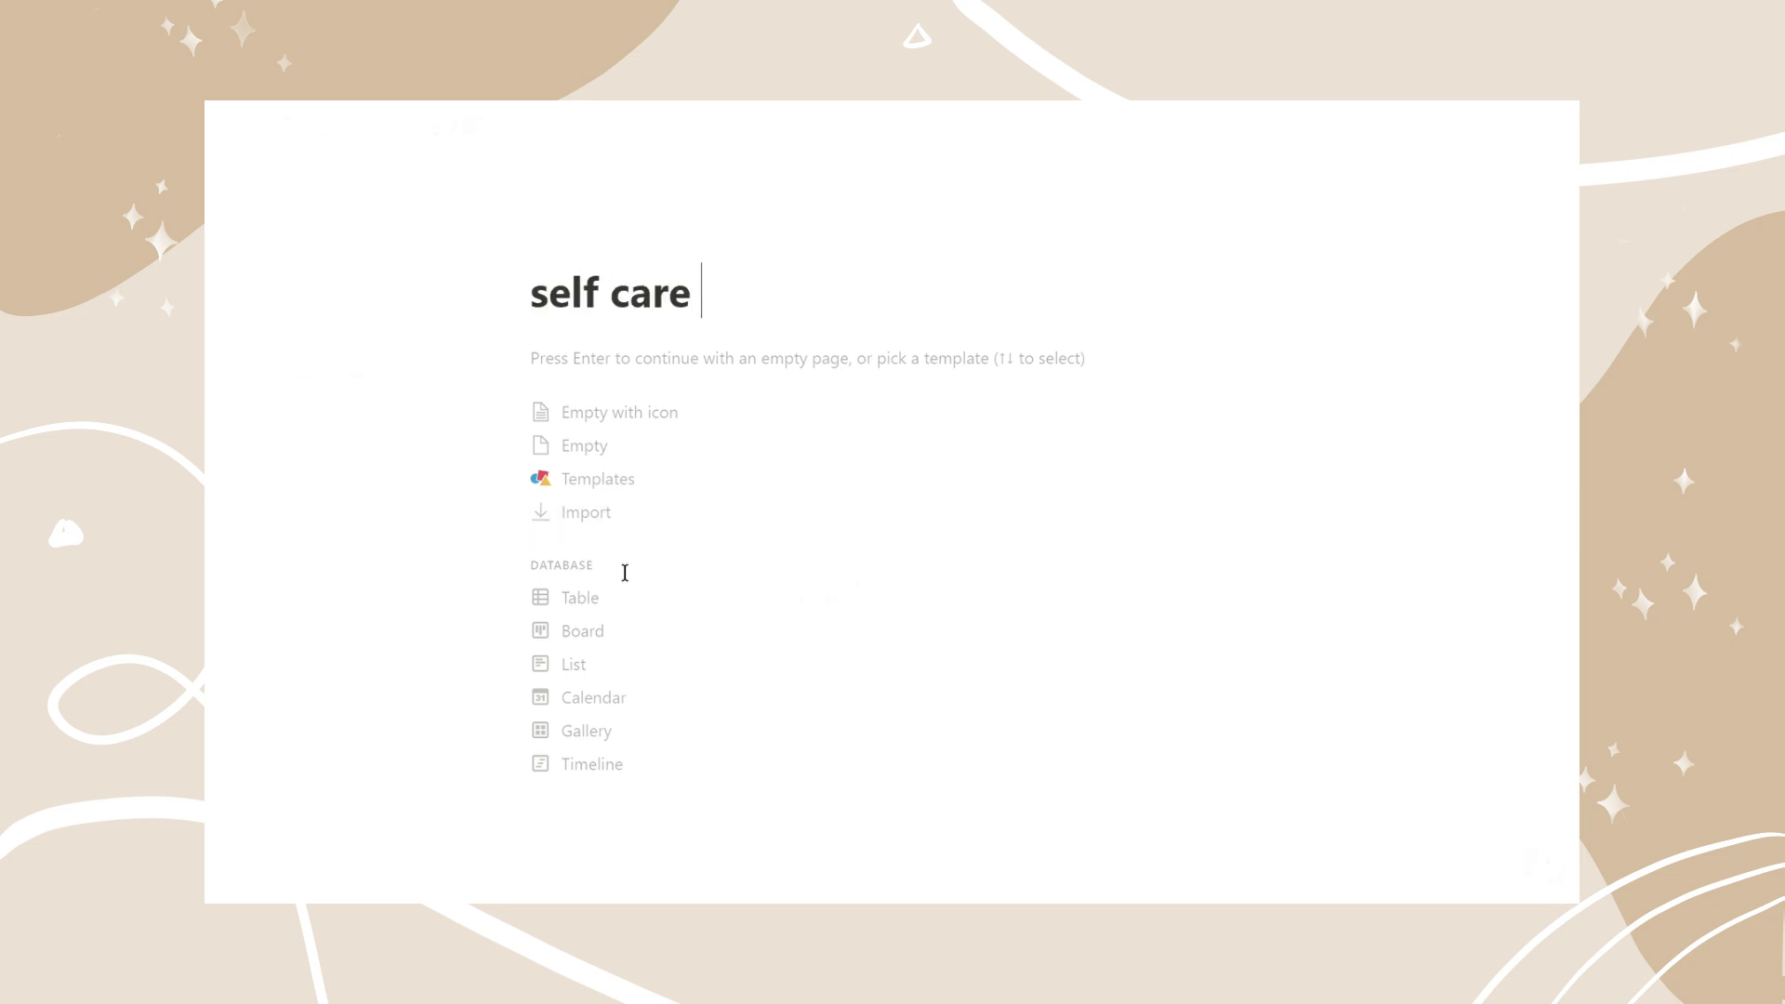
pyautogui.click(635, 713)
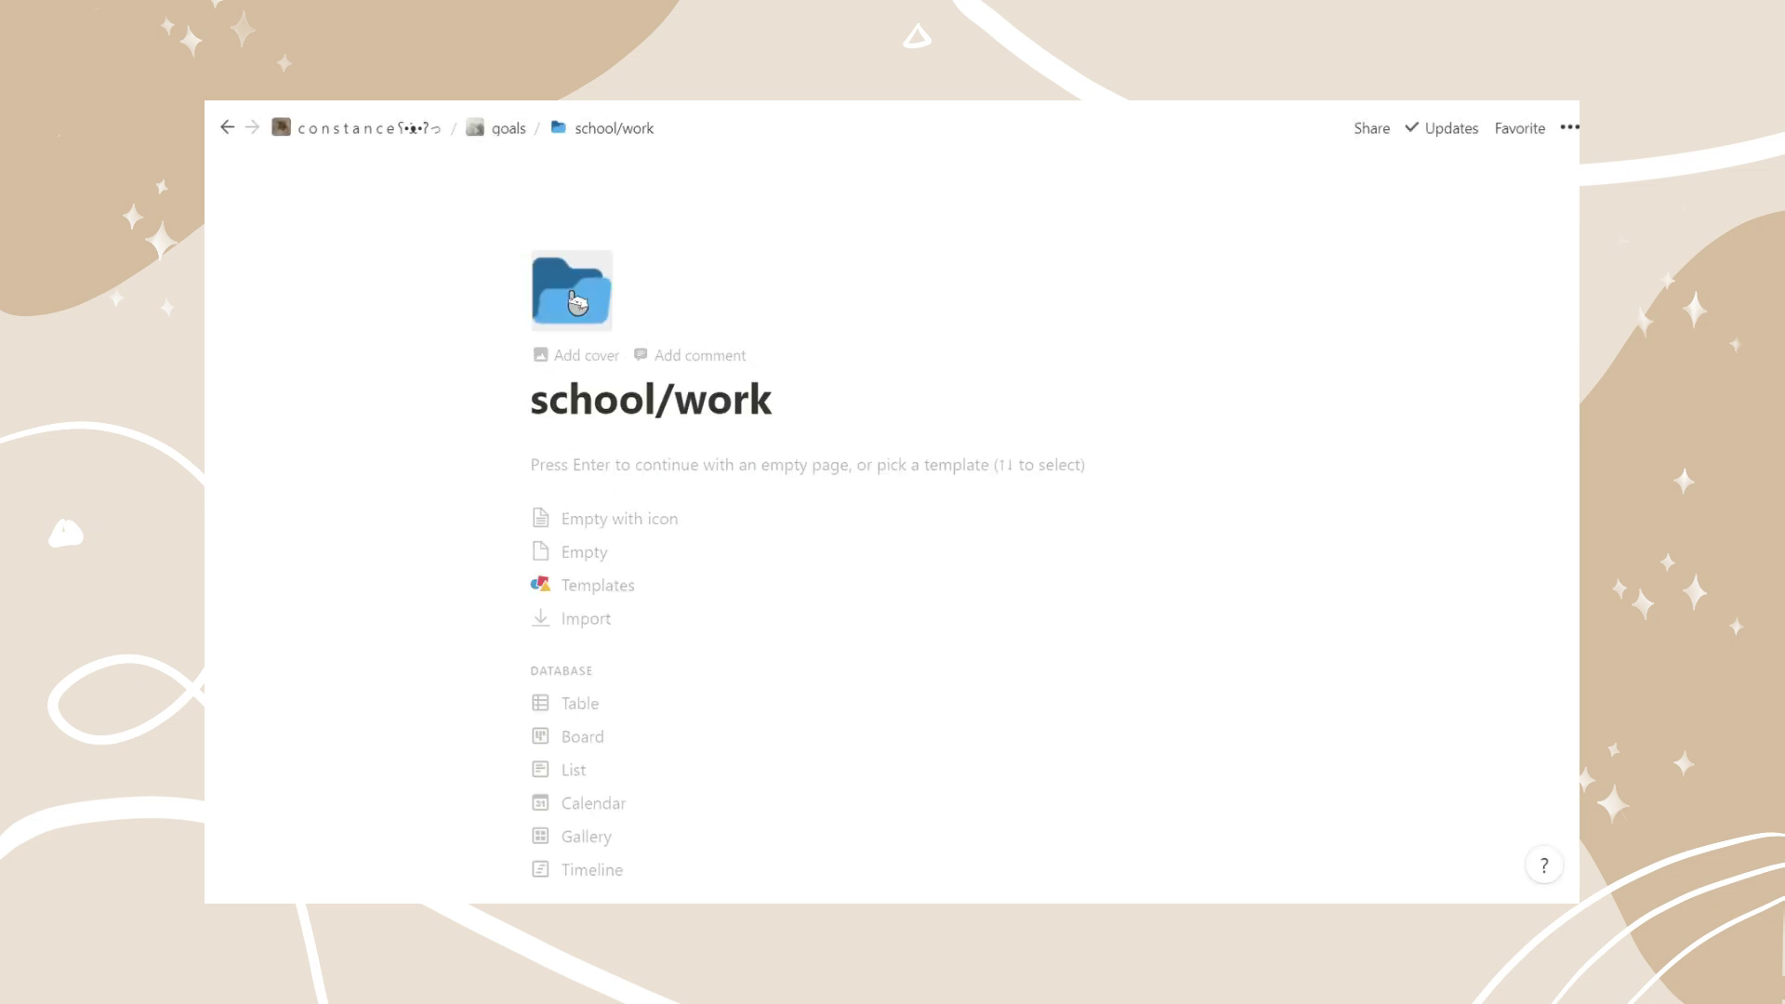
pyautogui.click(576, 302)
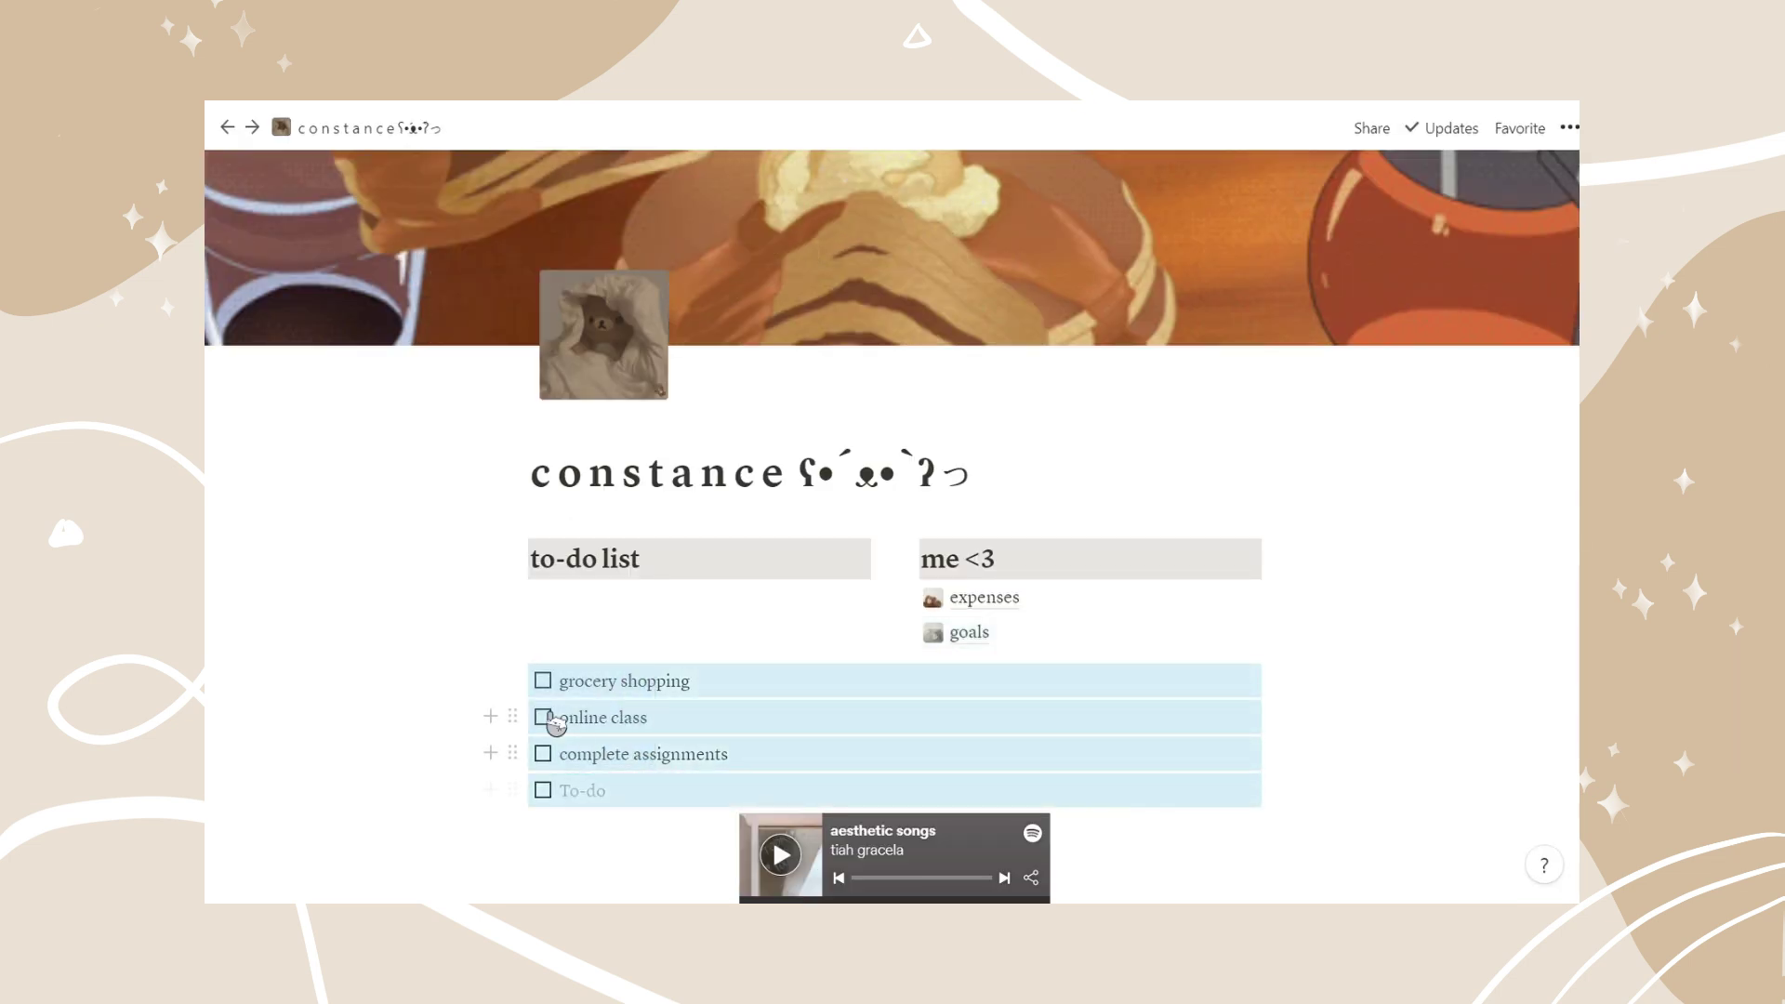
# Drag the to-do items under the to-do list heading and shift the Spotify player aside
pyautogui.moveTo(525, 688); pyautogui.dragTo(558, 606)
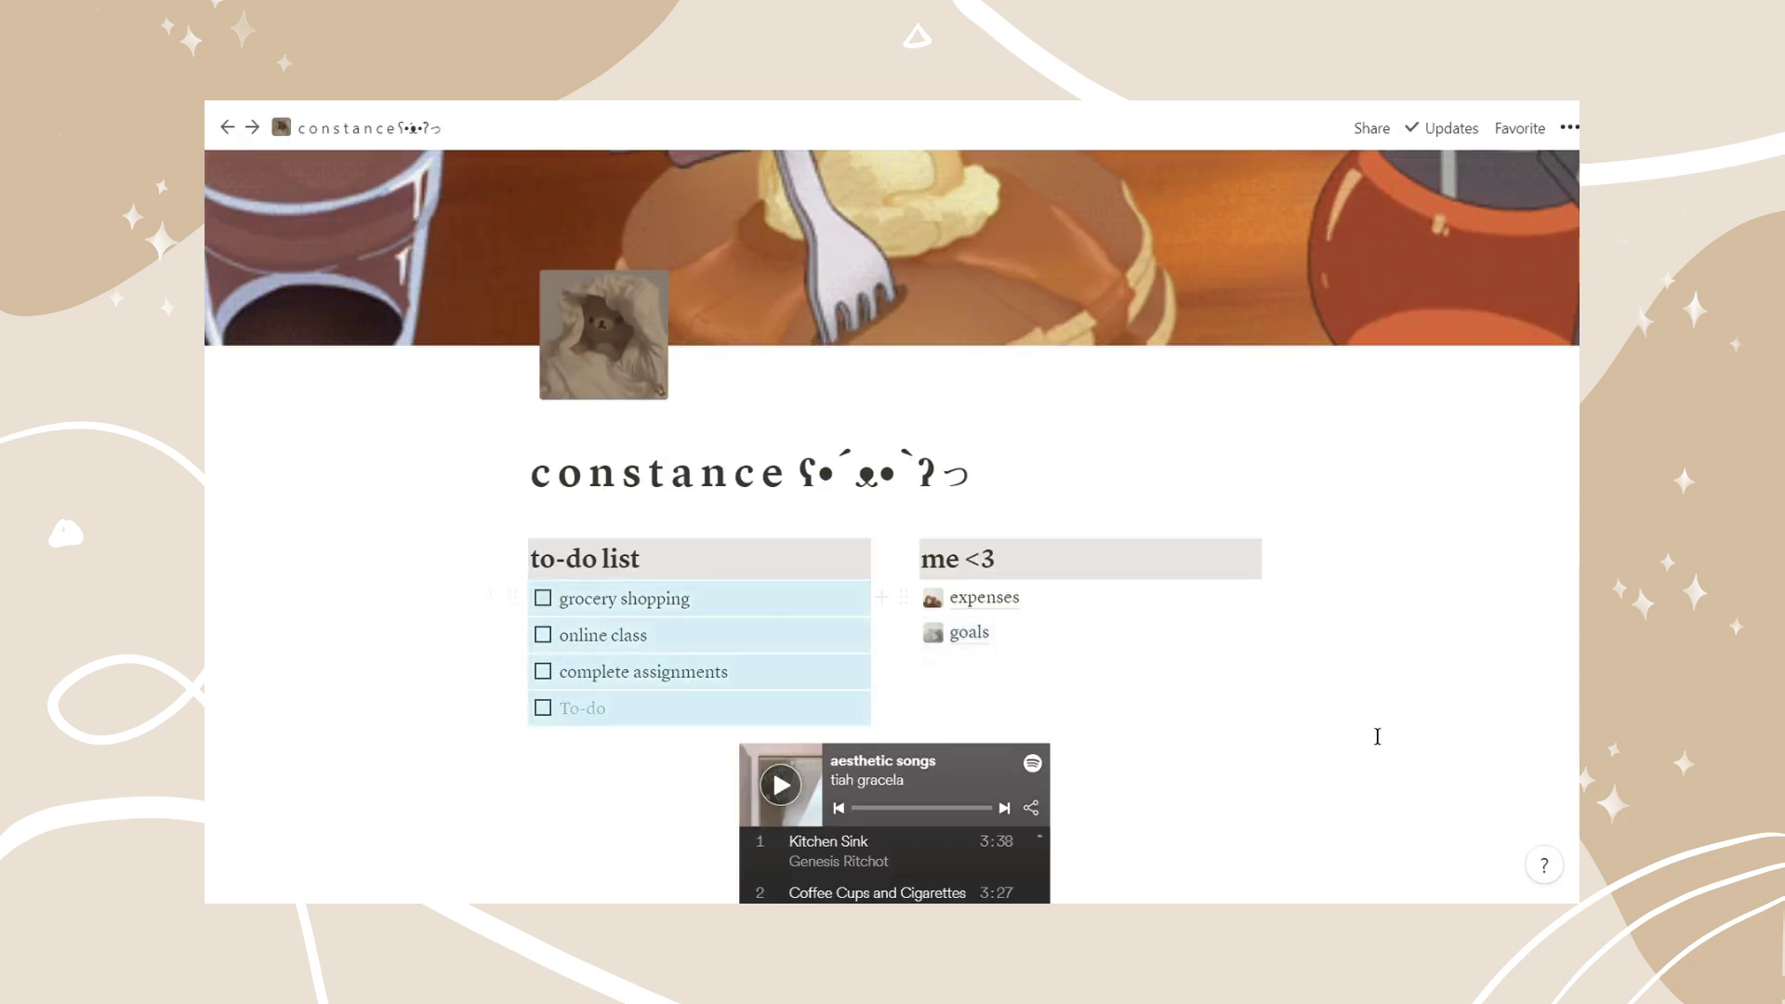
pyautogui.scroll(-2, 1135, 690)
pyautogui.moveTo(707, 332)
pyautogui.mouseDown()
pyautogui.moveTo(518, 355)
pyautogui.moveTo(538, 338)
pyautogui.mouseUp()
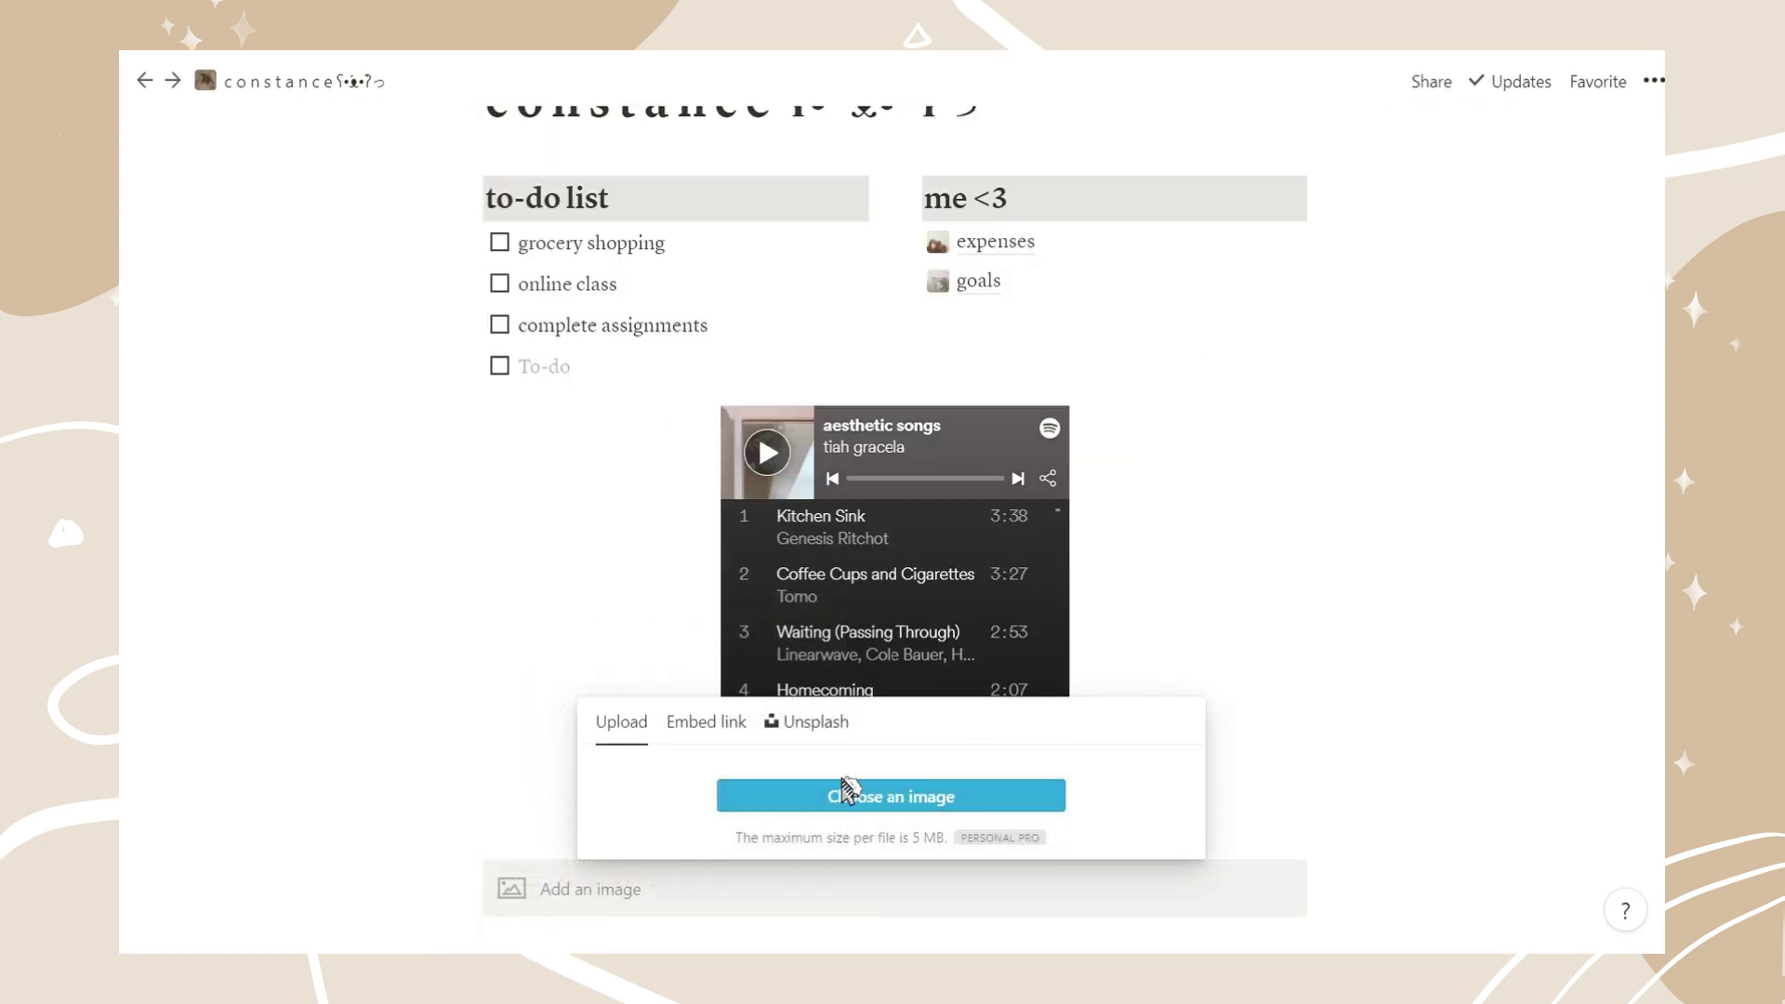
# Upload the heart-and-flowers picture as an image block below the goals link
pyautogui.click(846, 788)
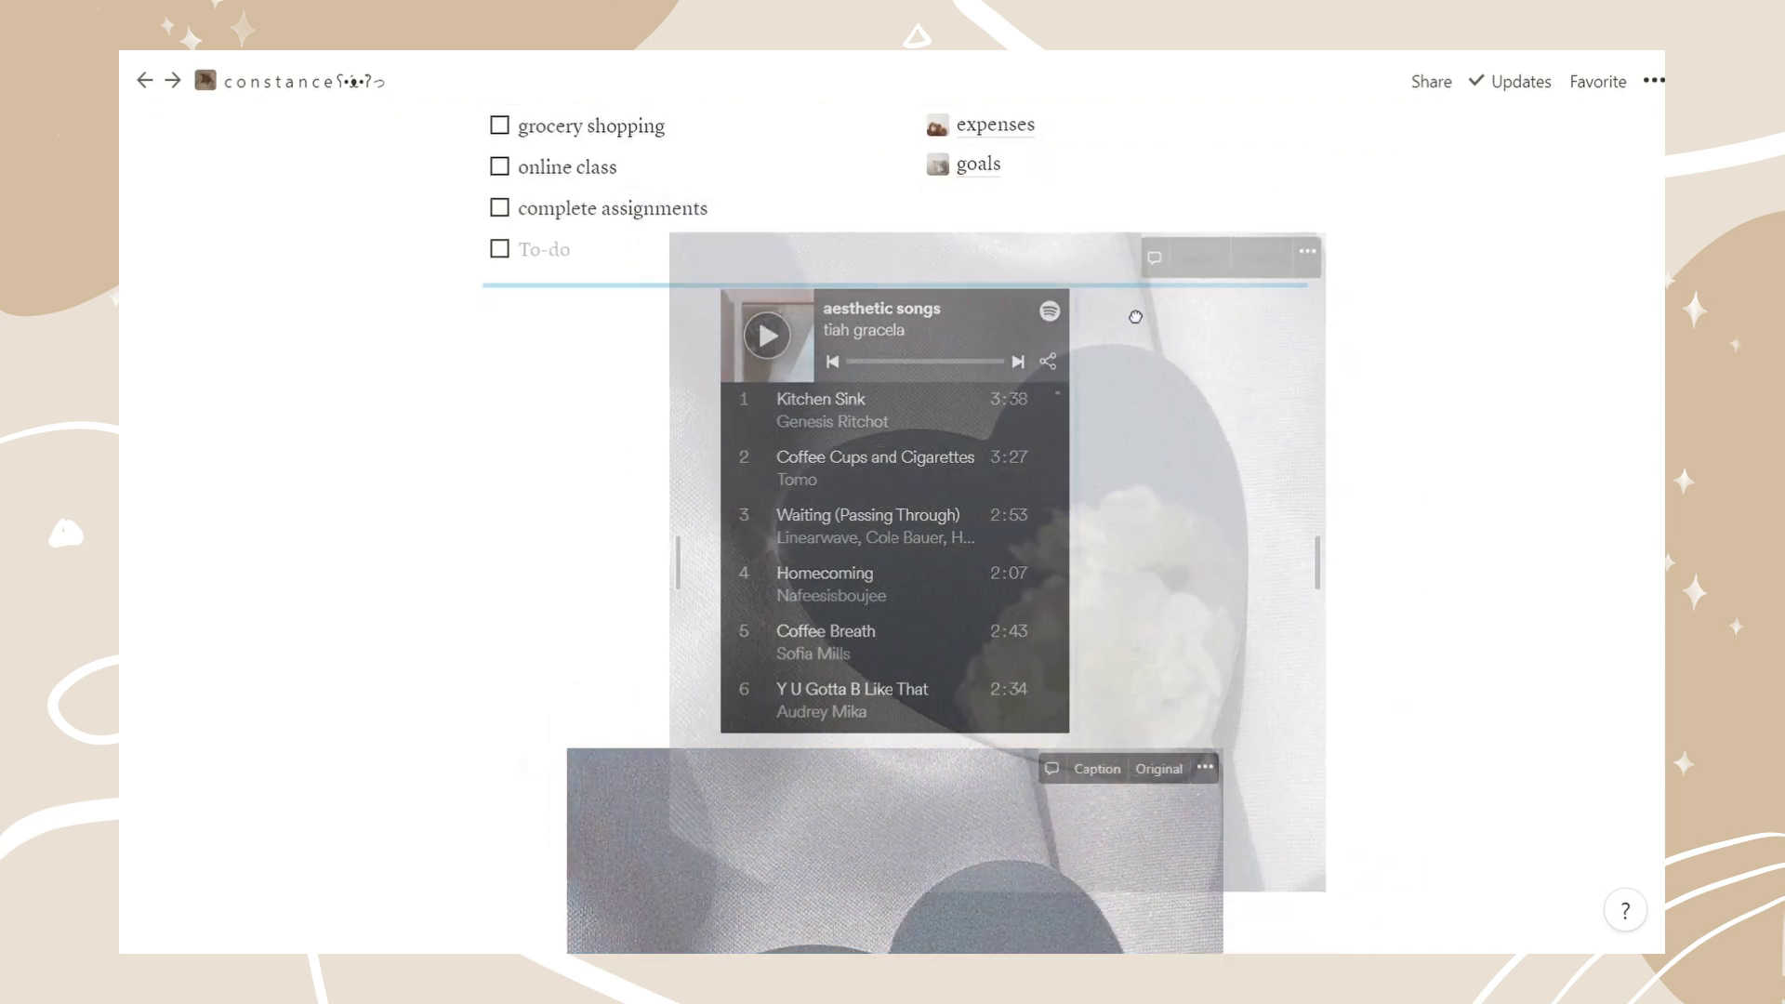
pyautogui.scroll(6, 1044, 816)
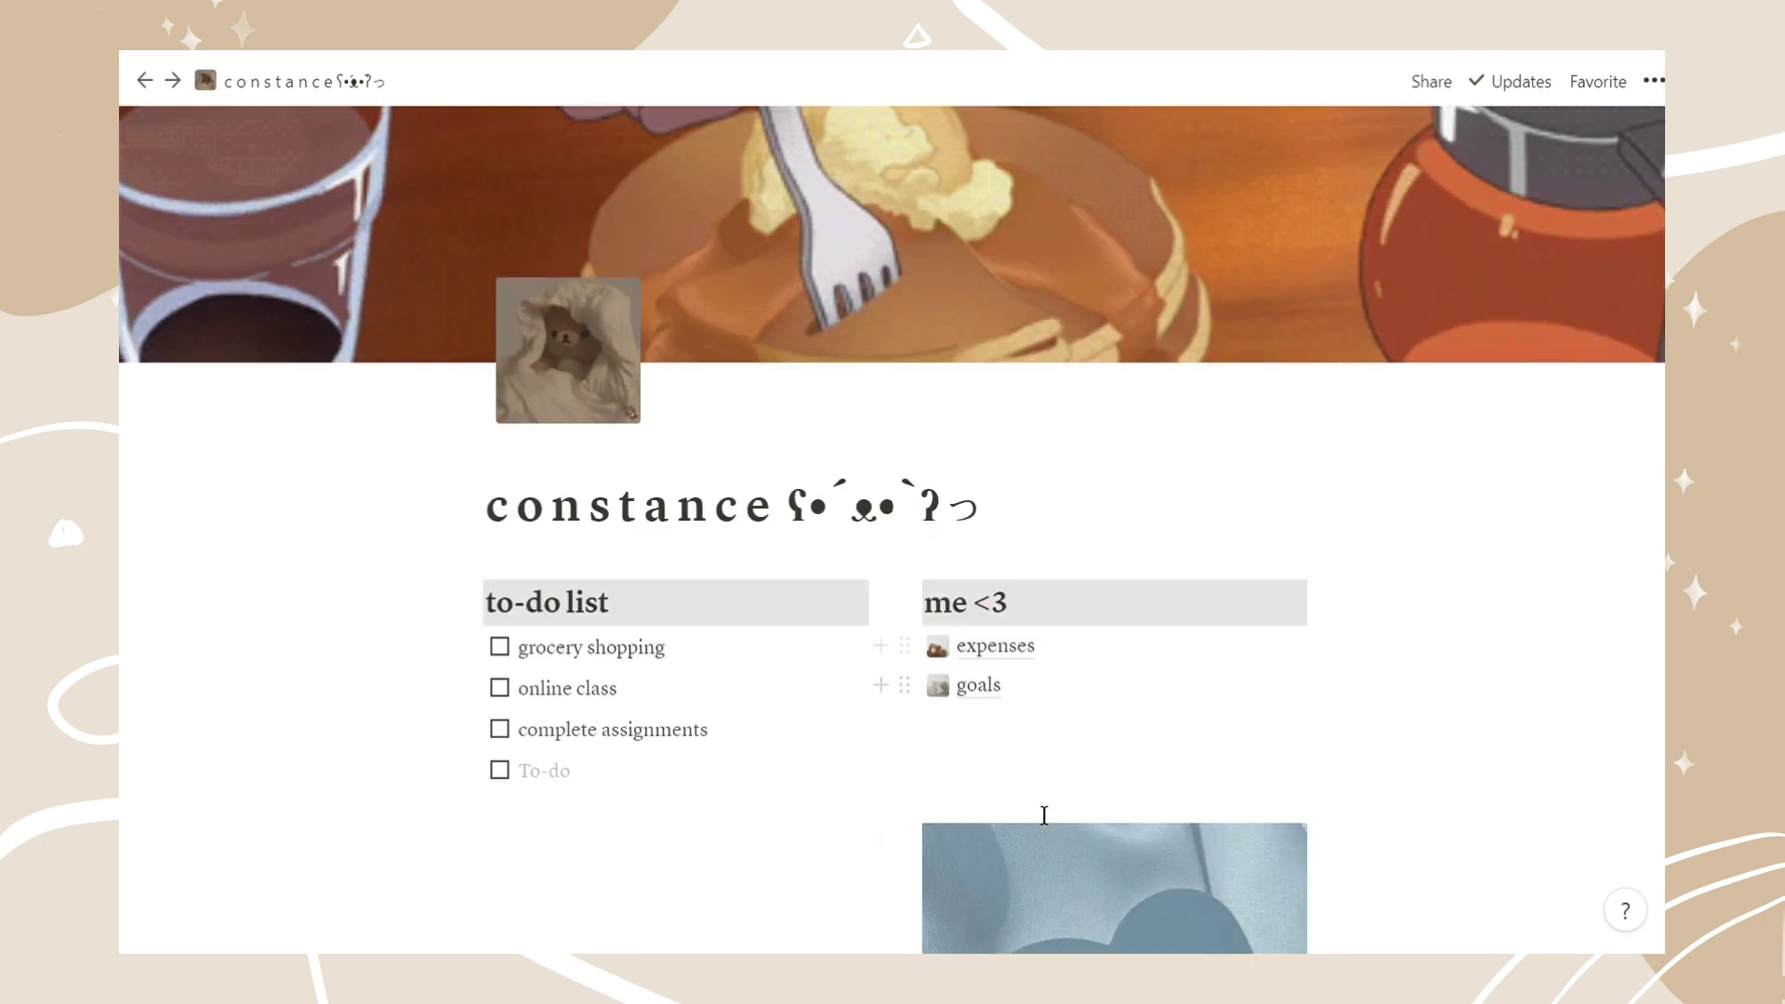
pyautogui.scroll(-3, 1044, 816)
pyautogui.moveTo(904, 692)
pyautogui.mouseDown()
pyautogui.moveTo(962, 616)
pyautogui.moveTo(925, 558)
pyautogui.mouseUp()
# Move the Spotify player block under the to-do items
pyautogui.scroll(-5, 1399, 570)
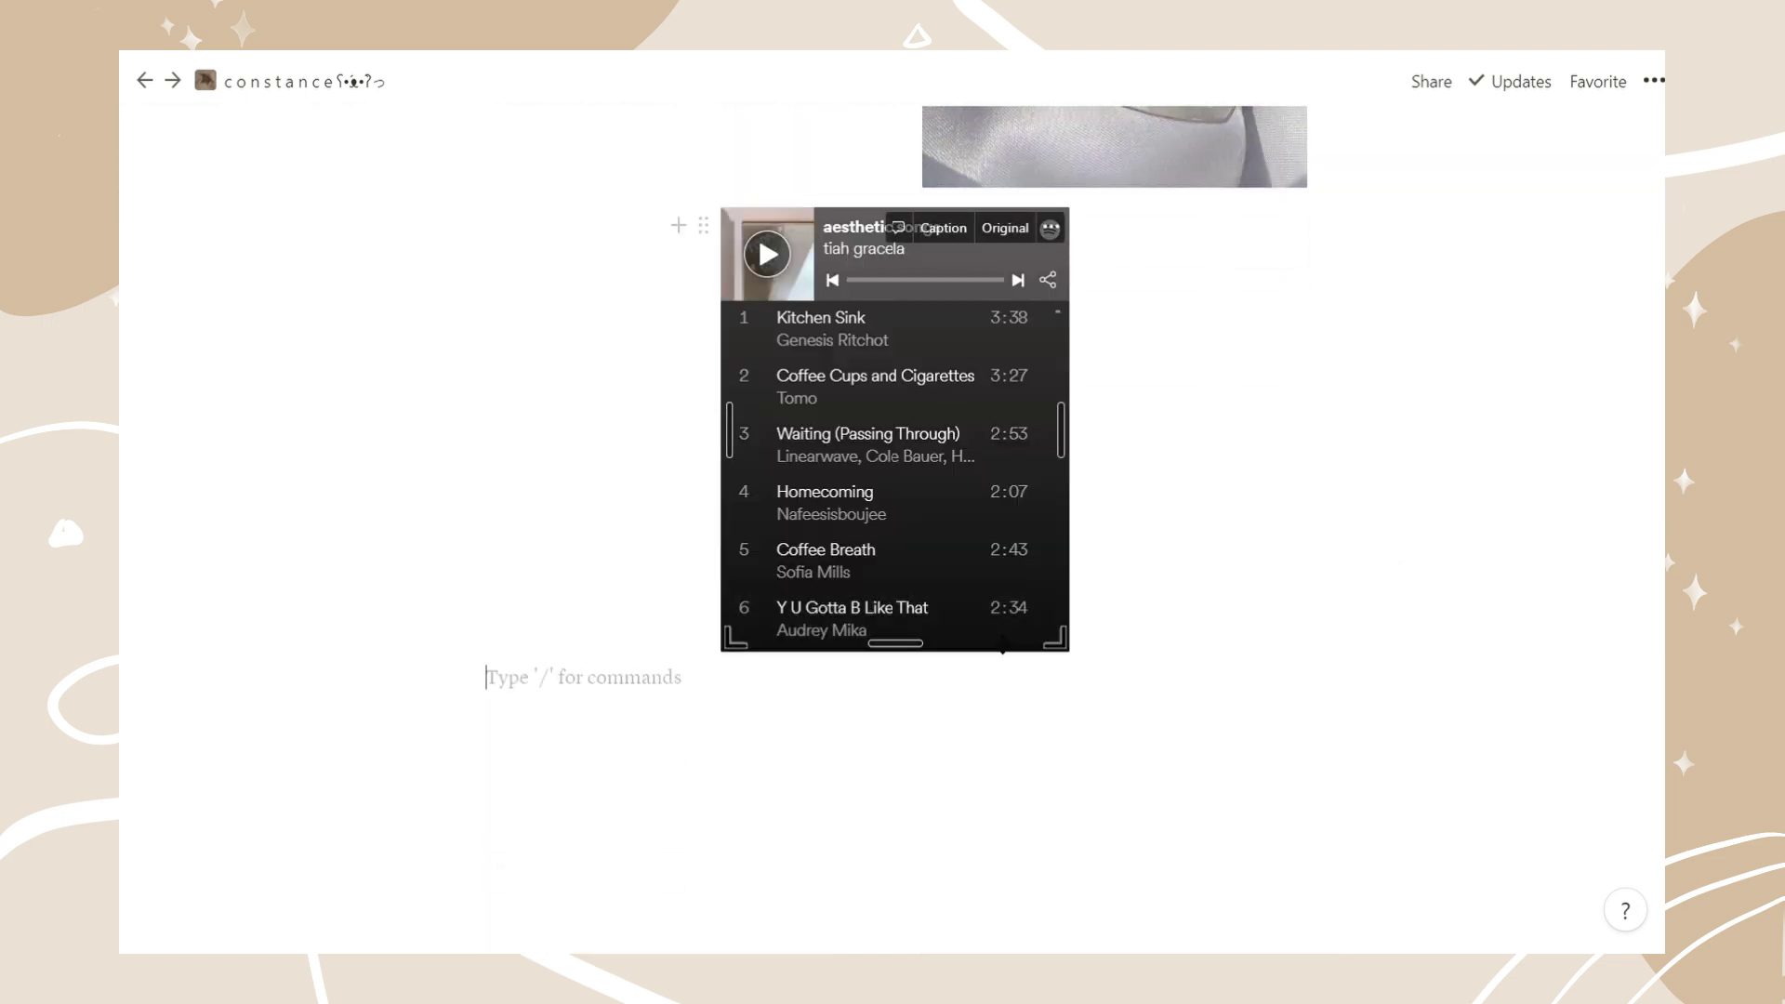
pyautogui.scroll(-1, 745, 677)
pyautogui.scroll(-1, 728, 788)
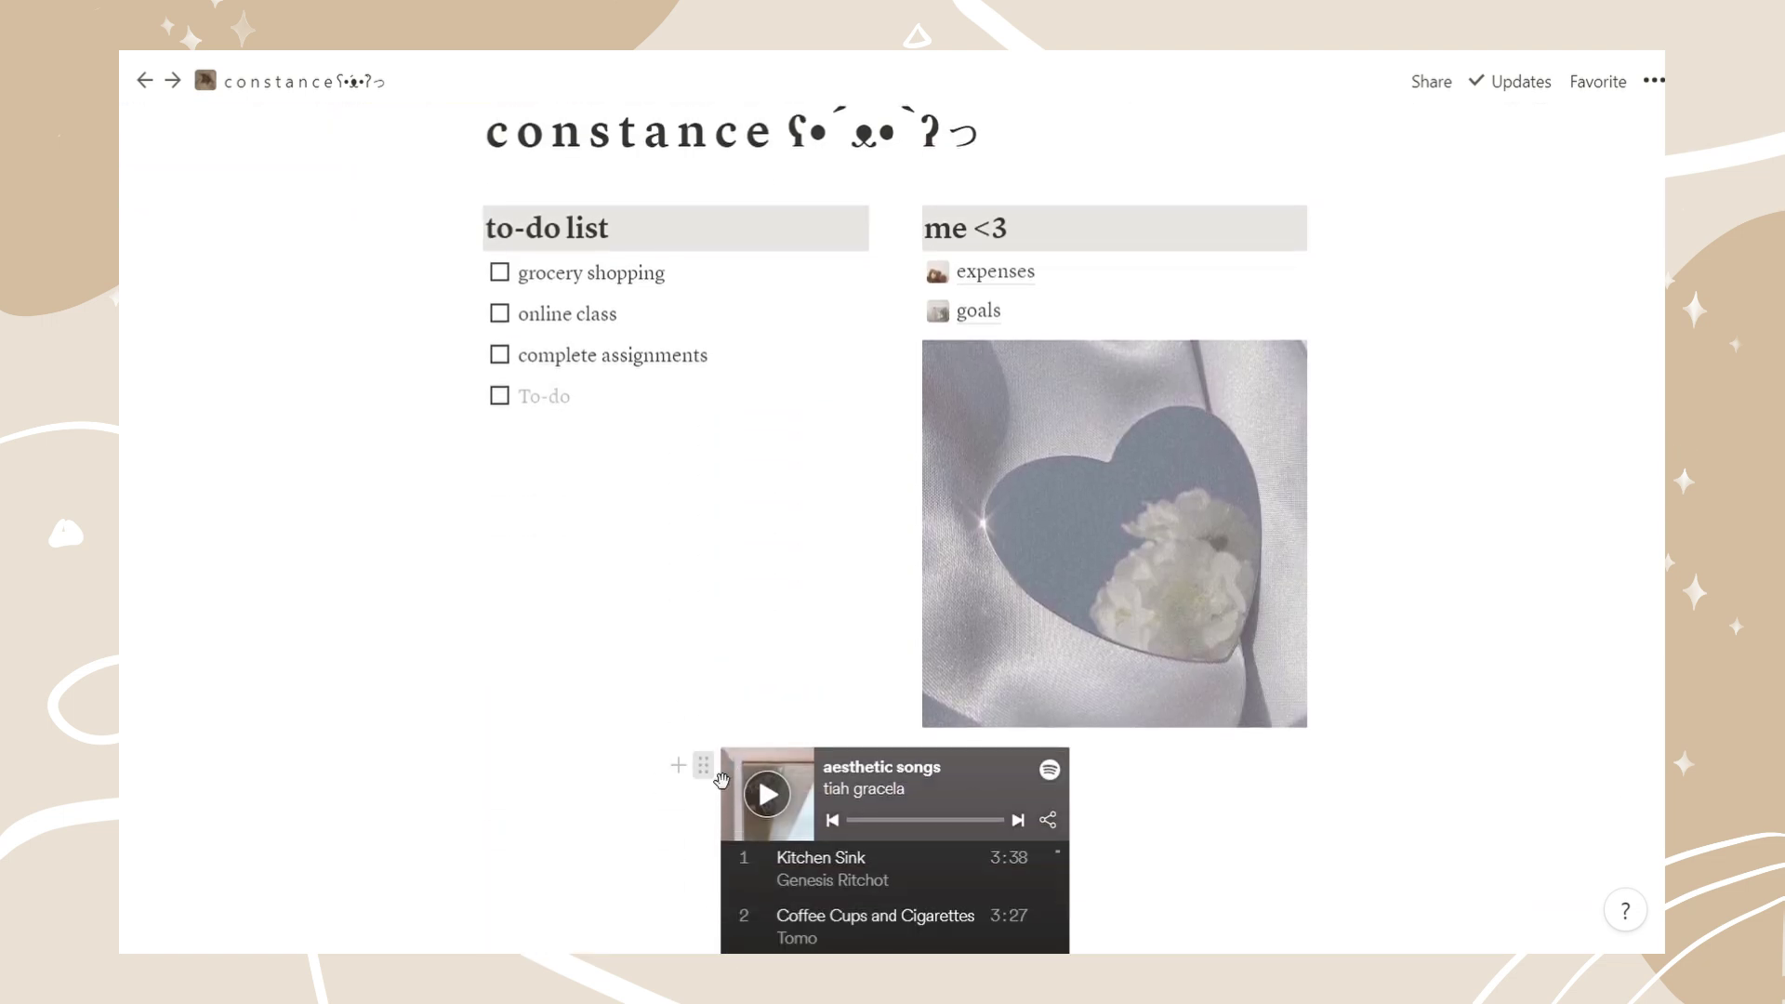
pyautogui.moveTo(722, 777); pyautogui.dragTo(520, 484)
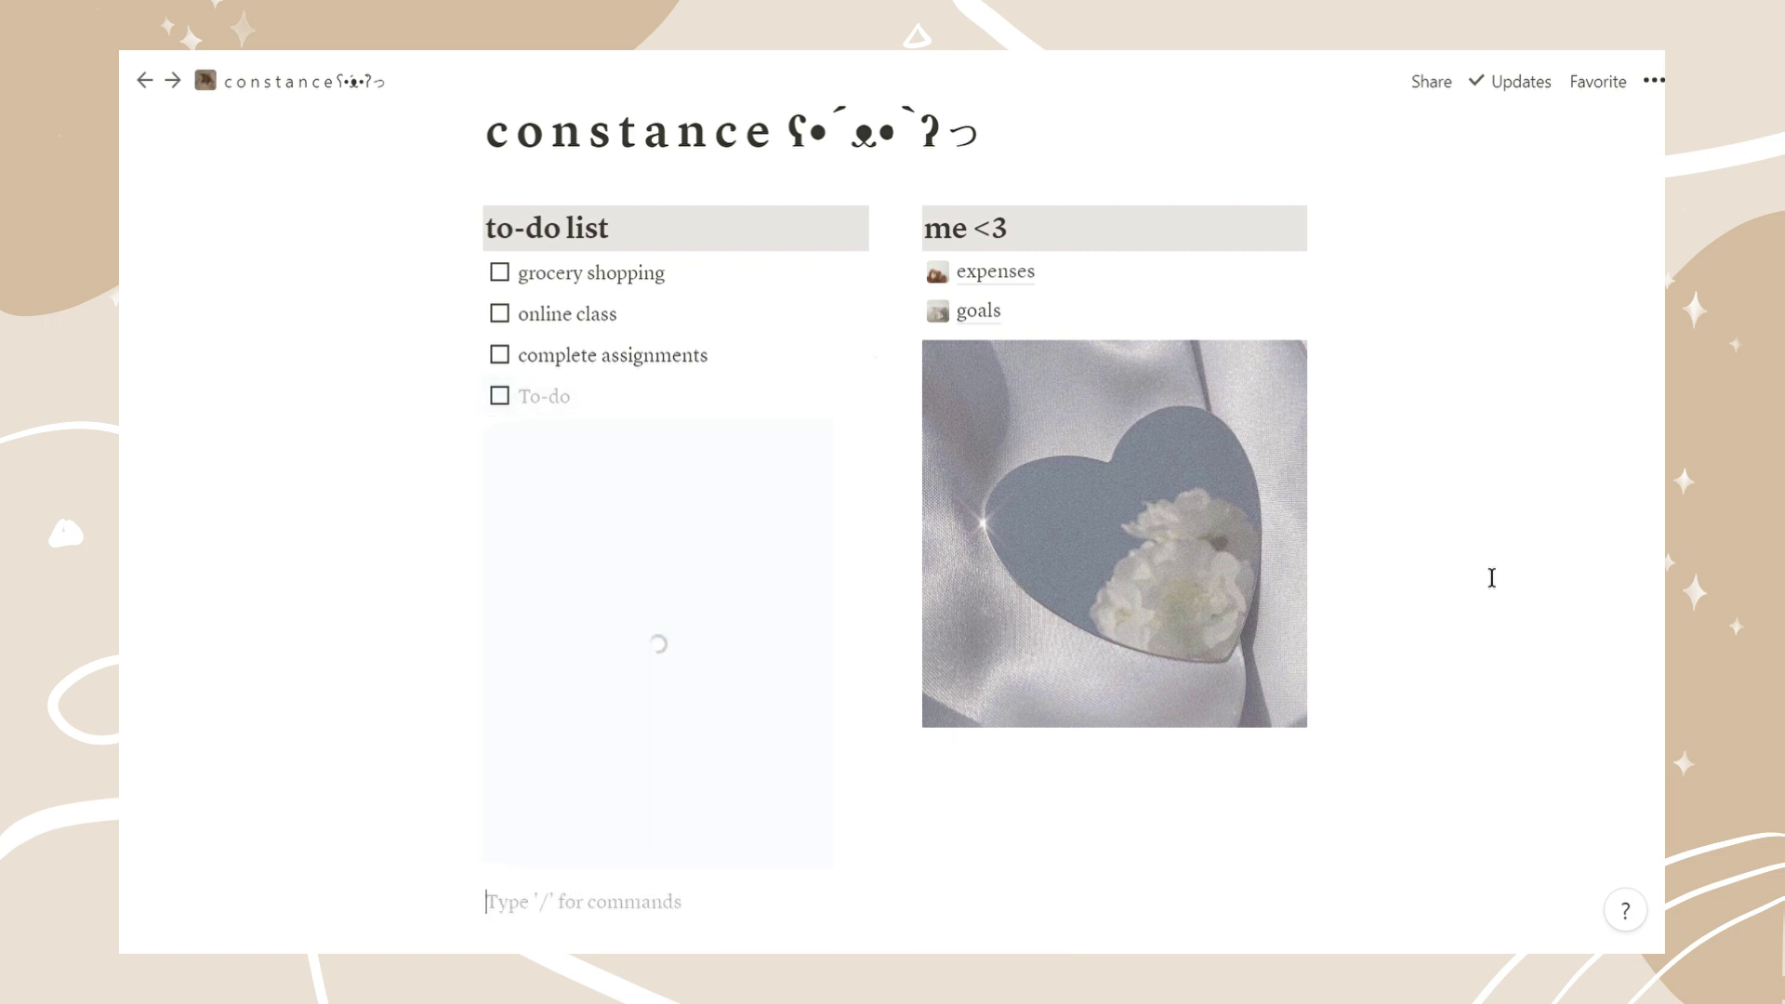
# Insert an empty quote block and drag it under the heart image
pyautogui.write('/')
pyautogui.scroll(-5, 702, 514)
pyautogui.scroll(5, 710, 502)
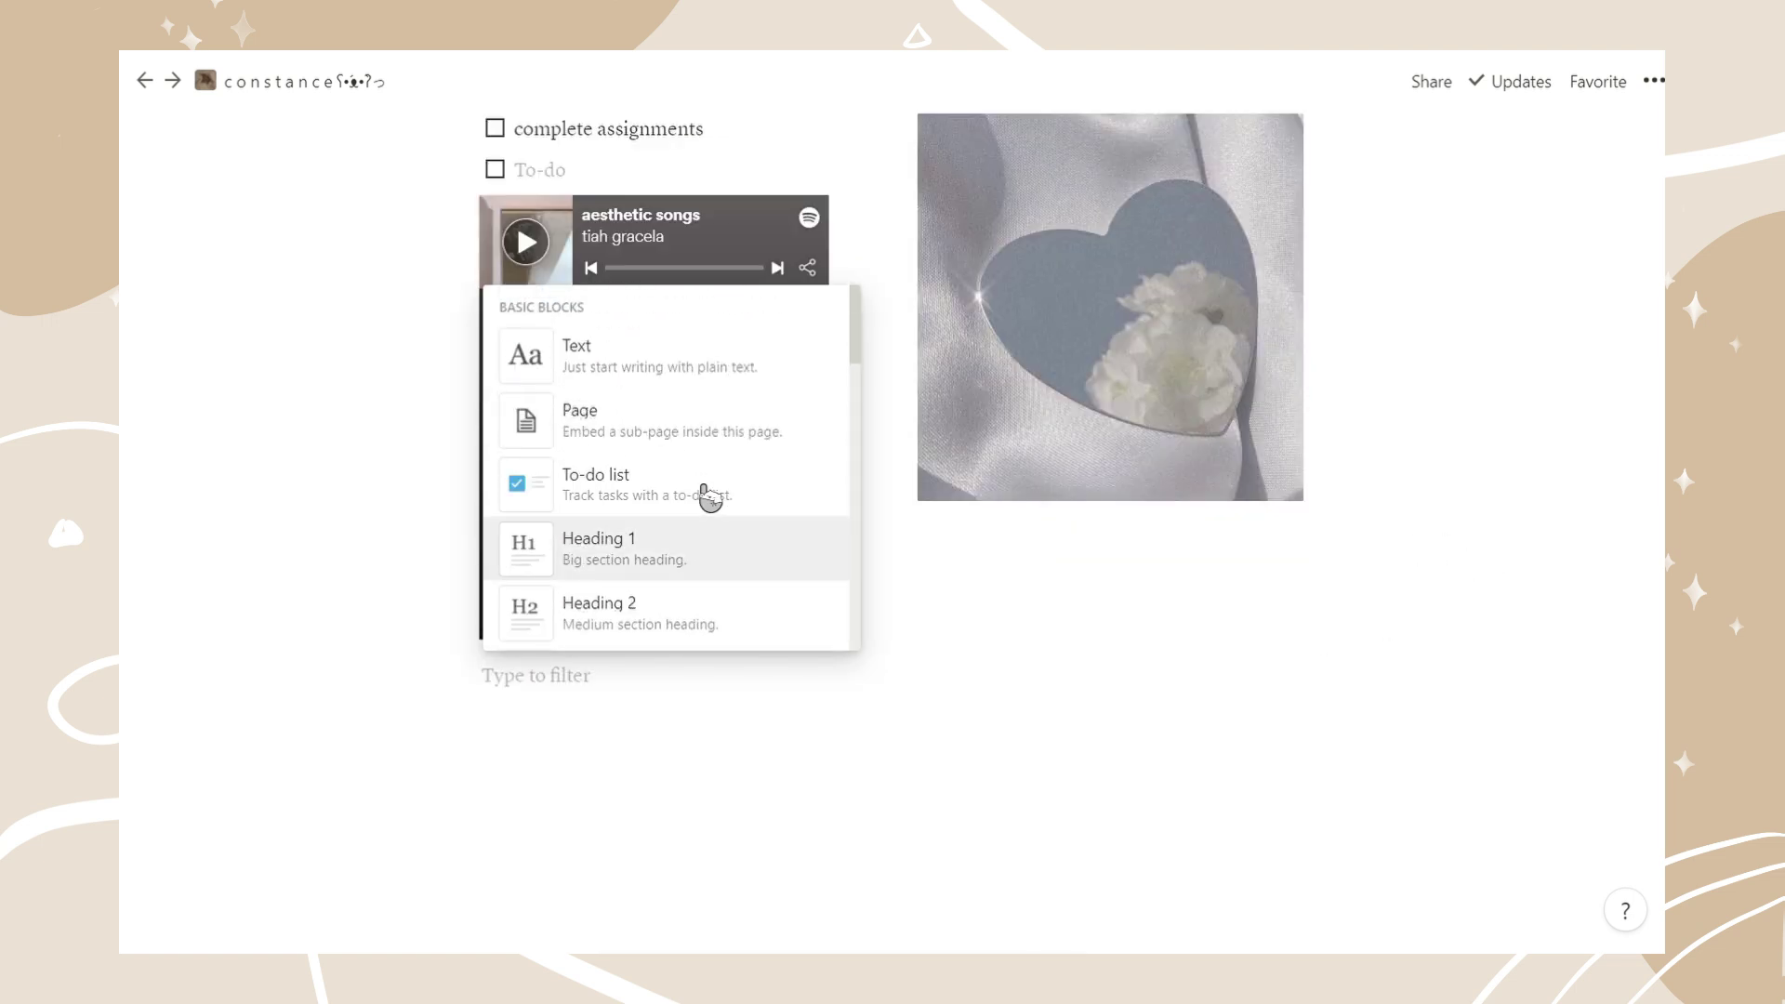
pyautogui.scroll(-3, 641, 568)
pyautogui.click(615, 637)
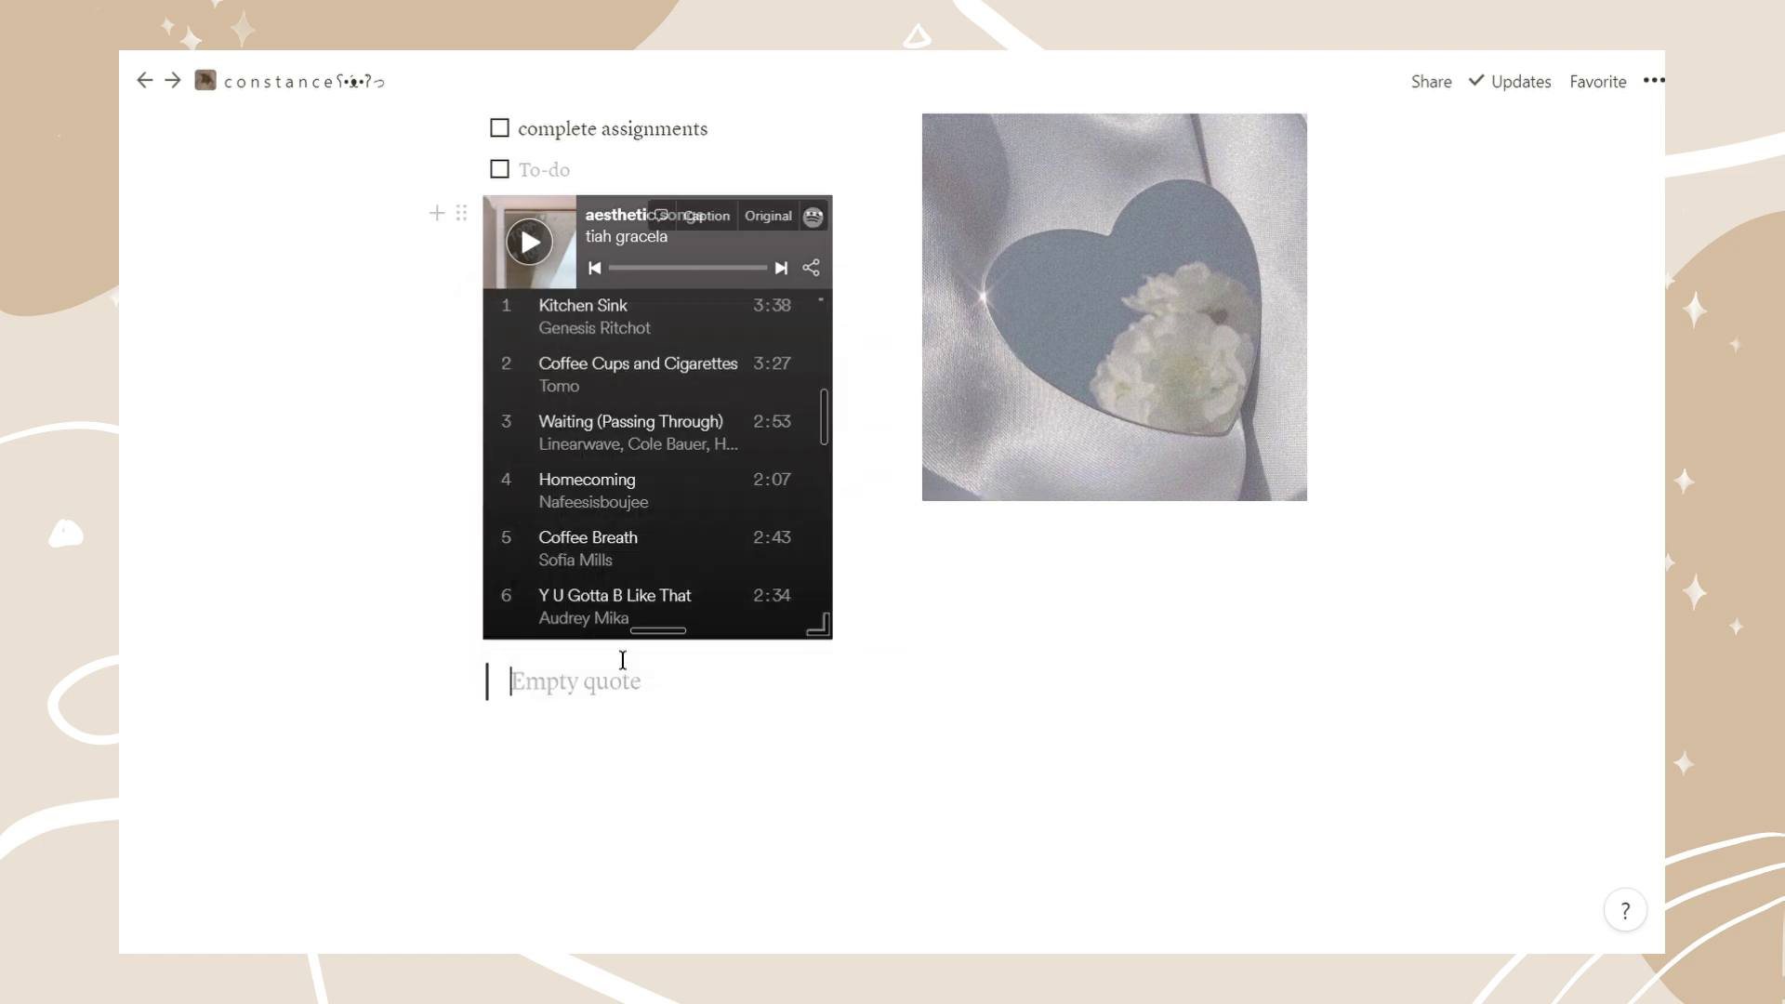
pyautogui.moveTo(476, 692); pyautogui.dragTo(989, 581)
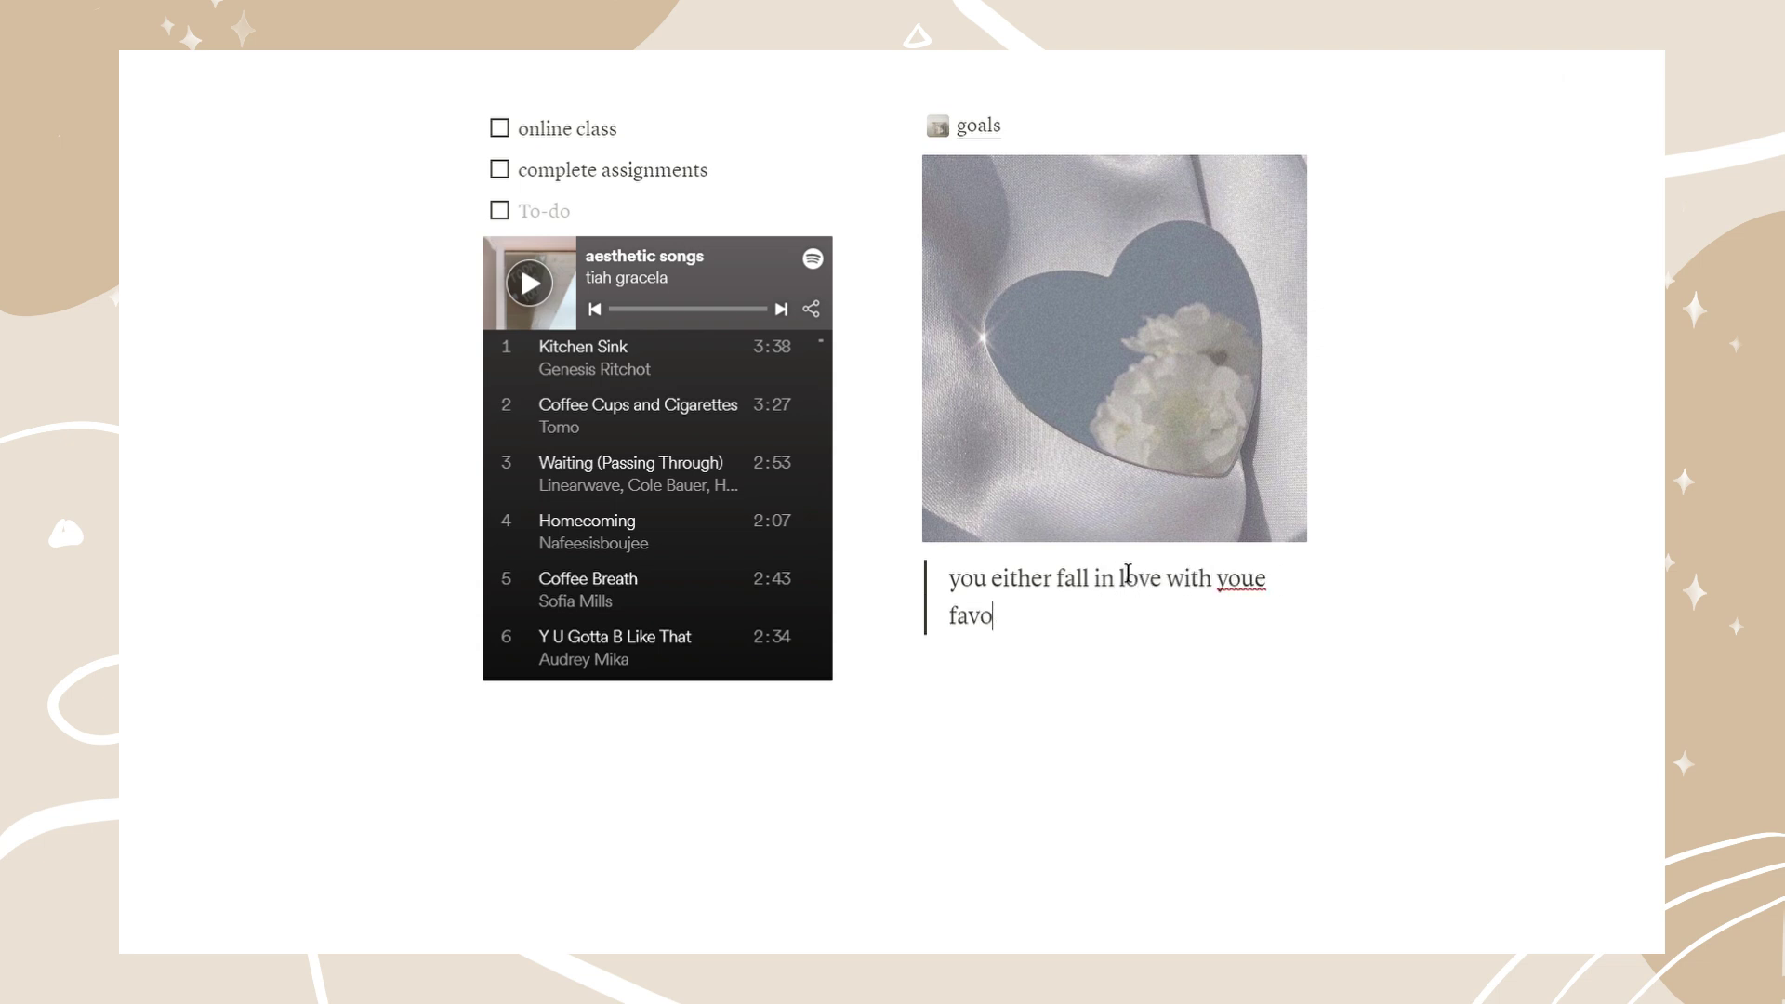
# Enter the quote 'you either fall in love with the truth or your favorite illusion' and turn it into plain text
pyautogui.write('ruth or your favorite illusion')
pyautogui.click(909, 581)
pyautogui.moveTo(688, 500)
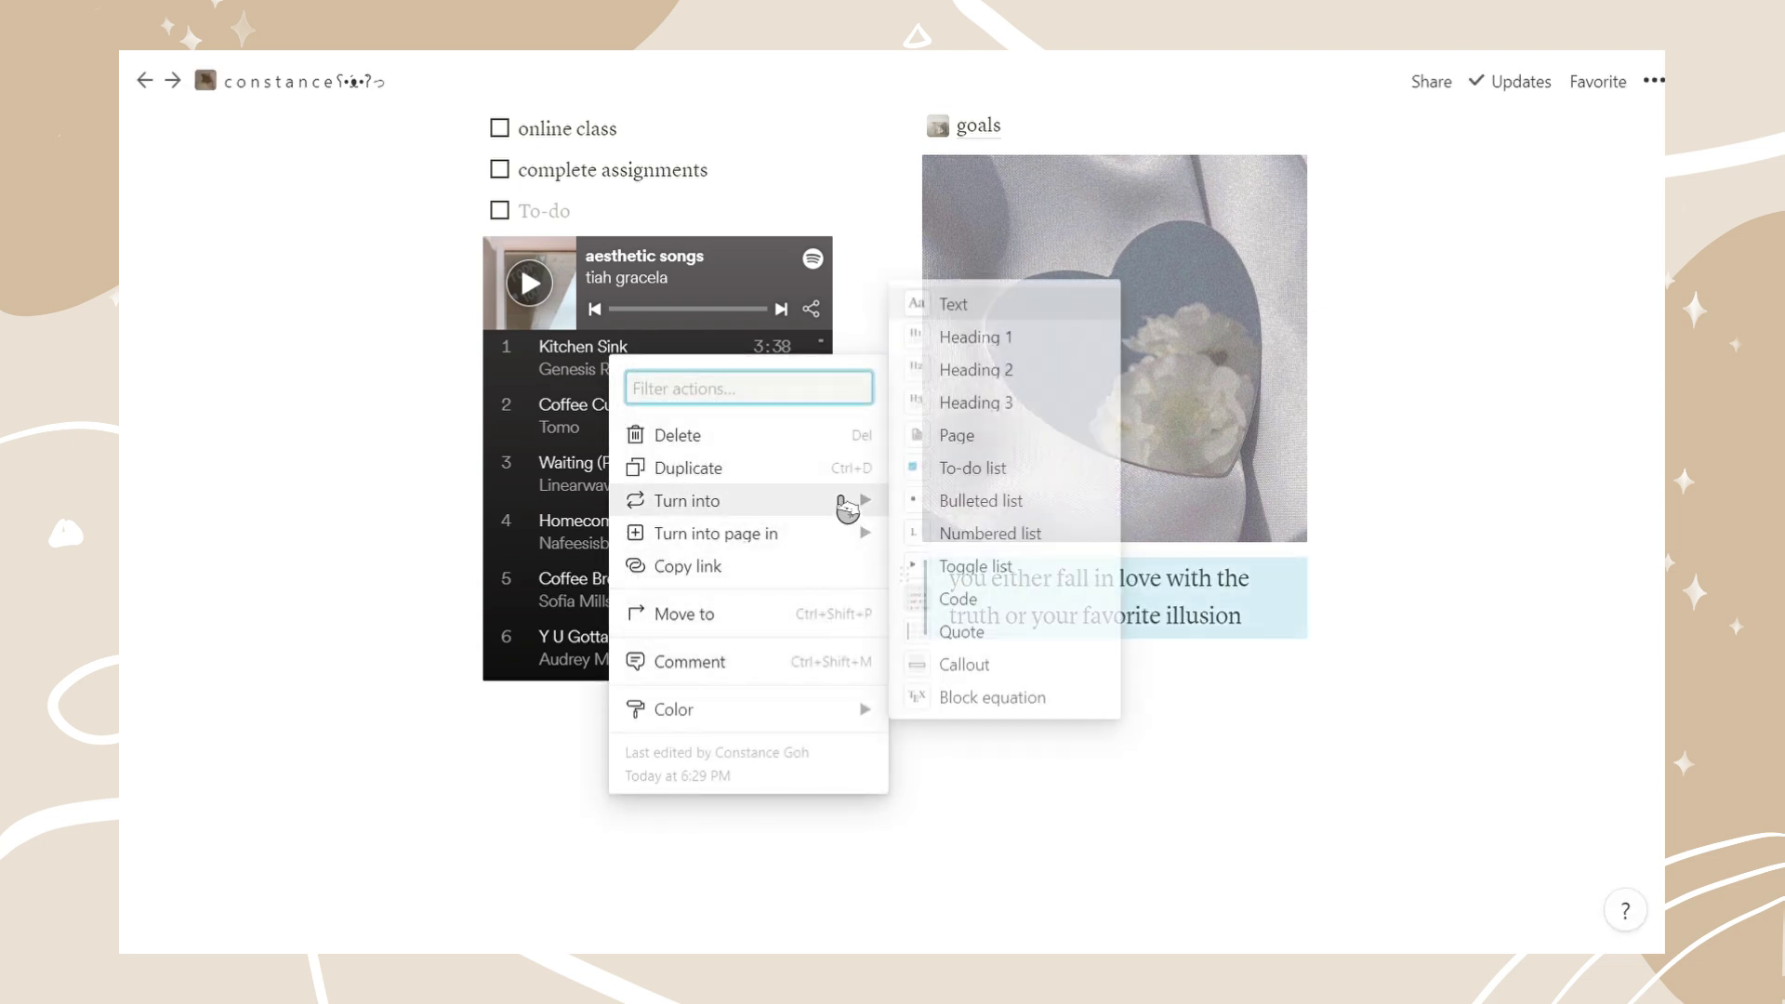
pyautogui.scroll(3, 970, 586)
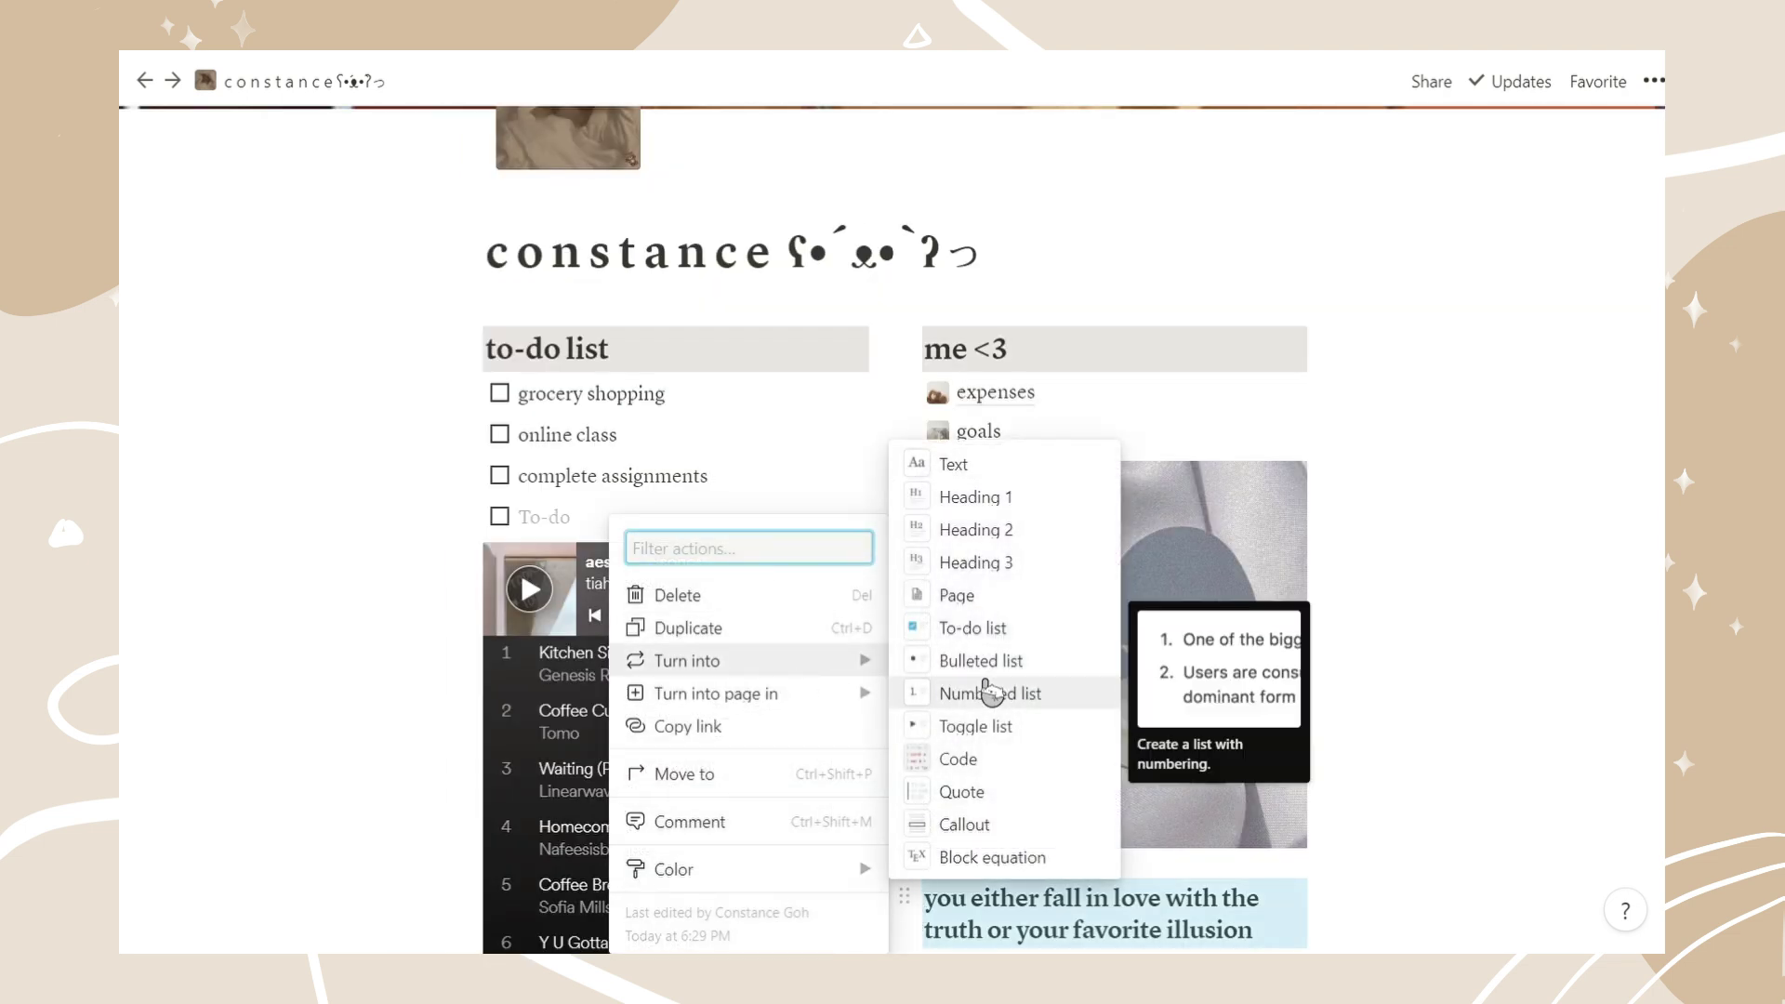
pyautogui.click(953, 465)
pyautogui.click(1420, 765)
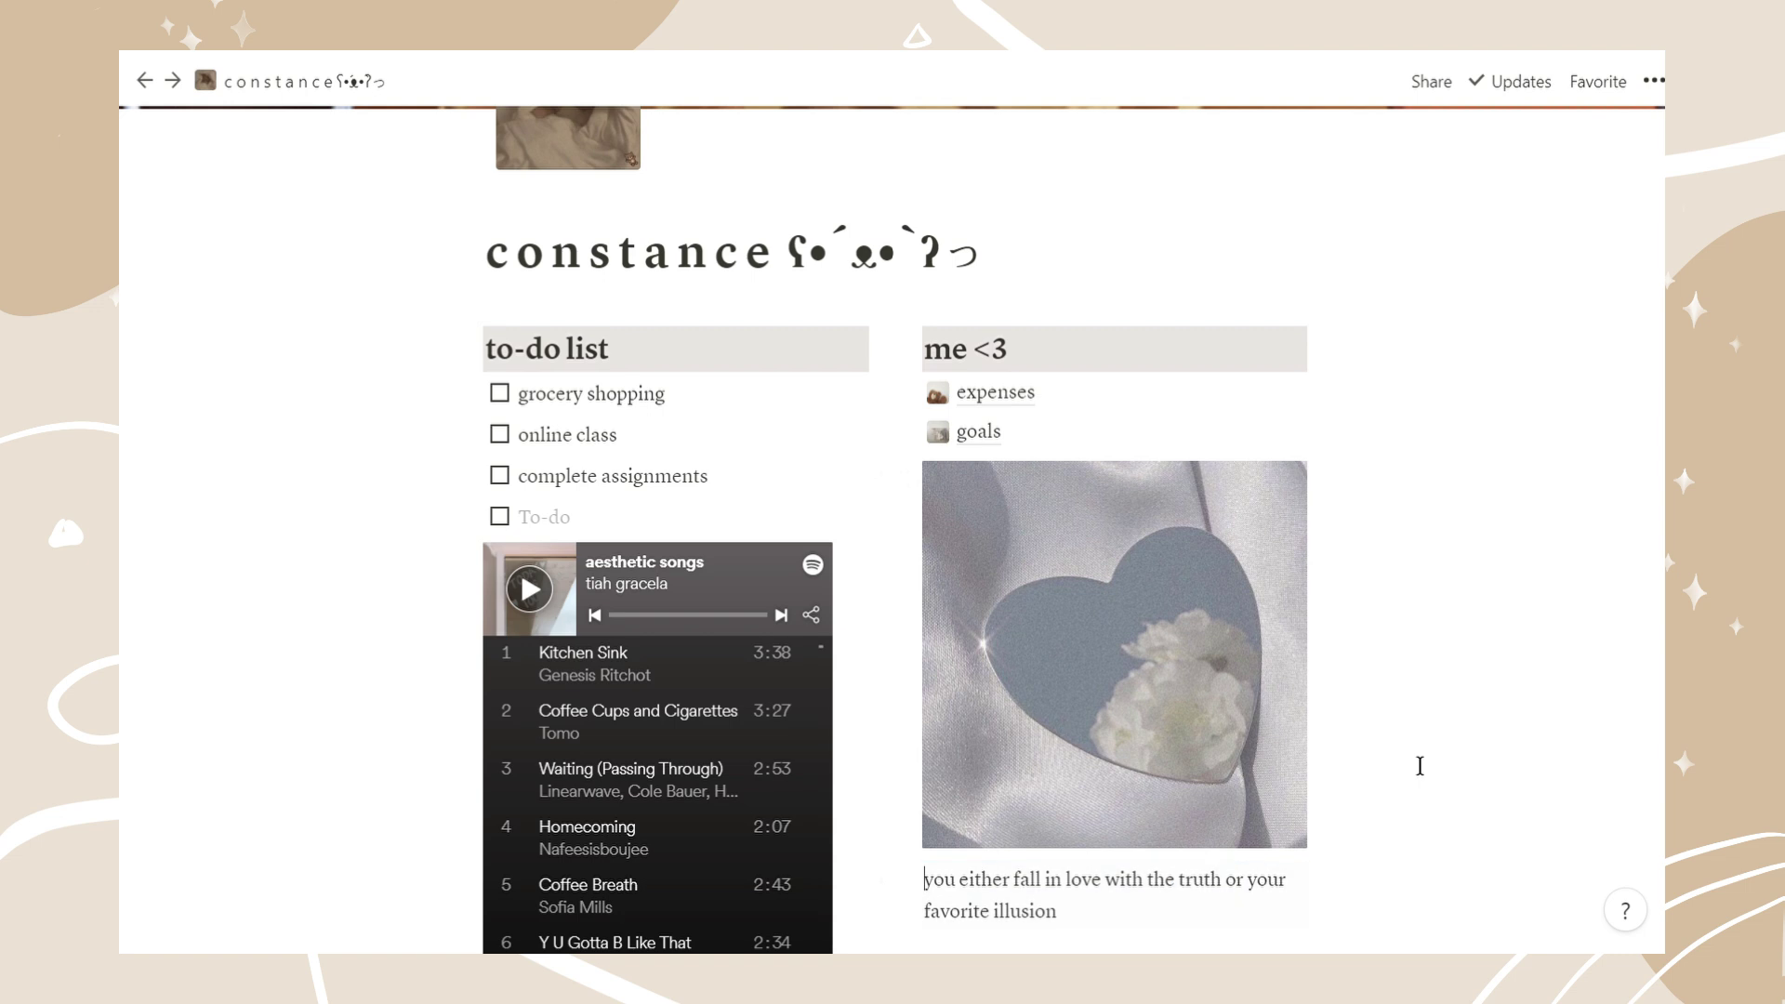
pyautogui.scroll(-2, 1360, 809)
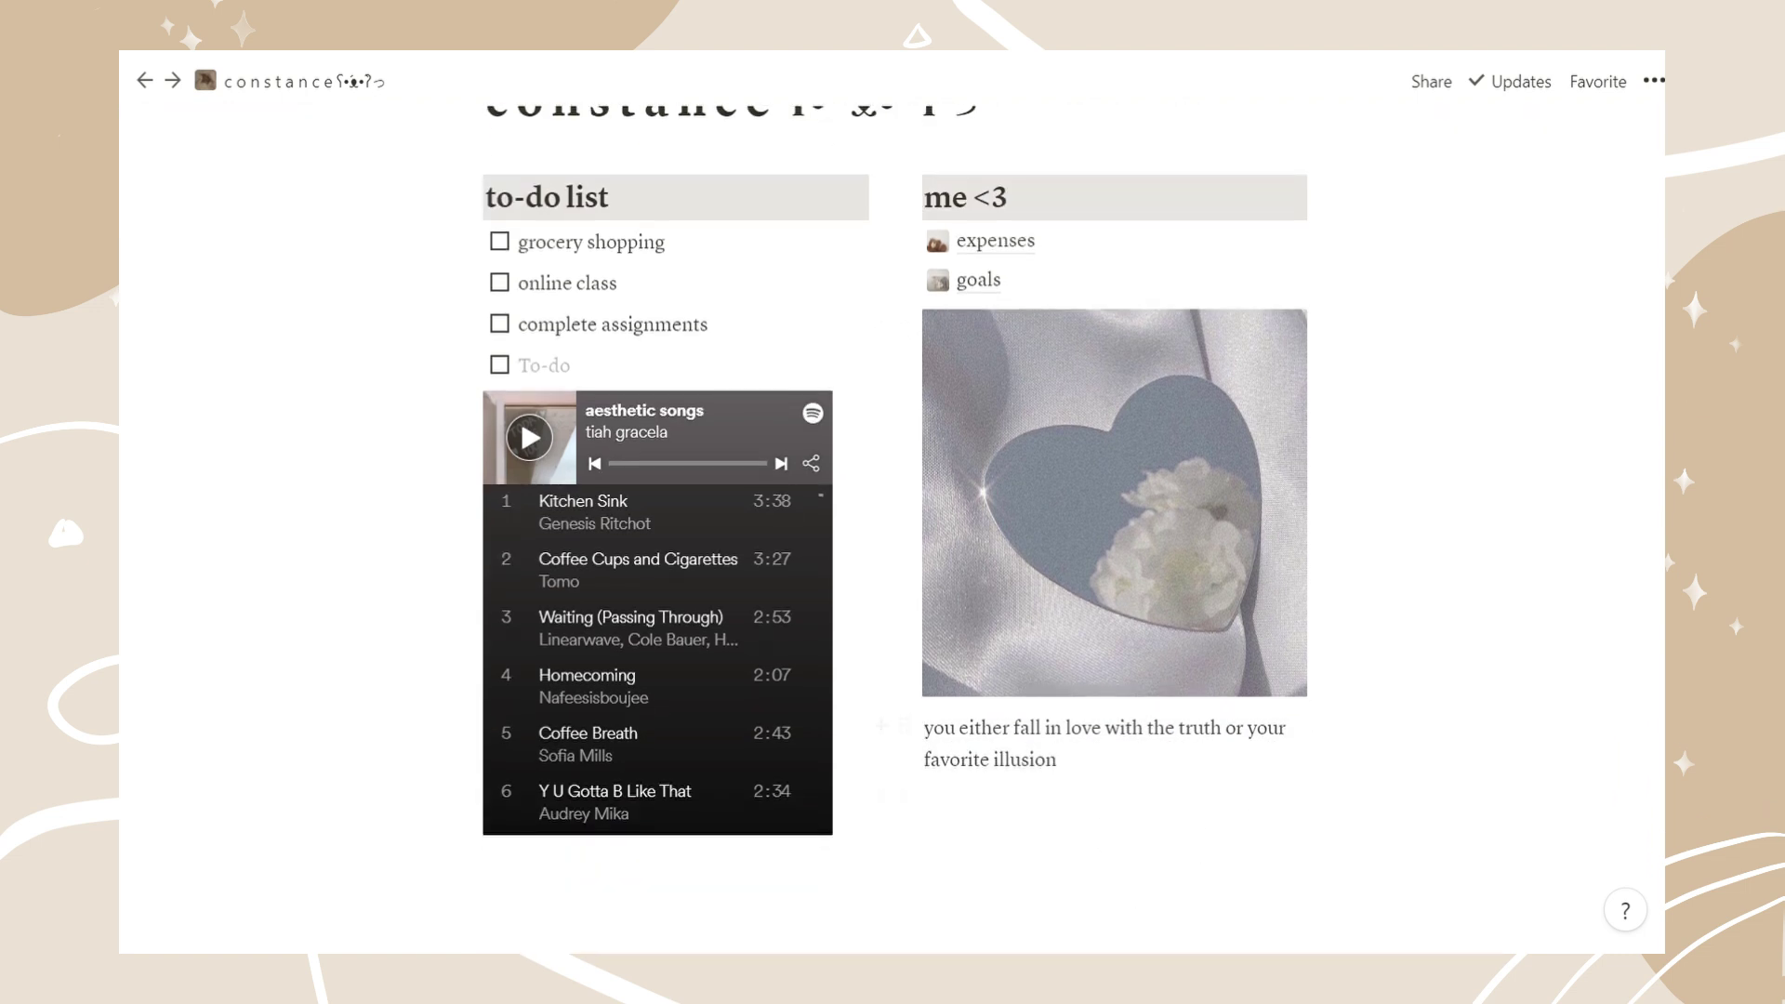
pyautogui.scroll(-5, 514, 260)
# Add a Heading 1 'movie' below the Spotify player with a beige background
pyautogui.click(467, 184)
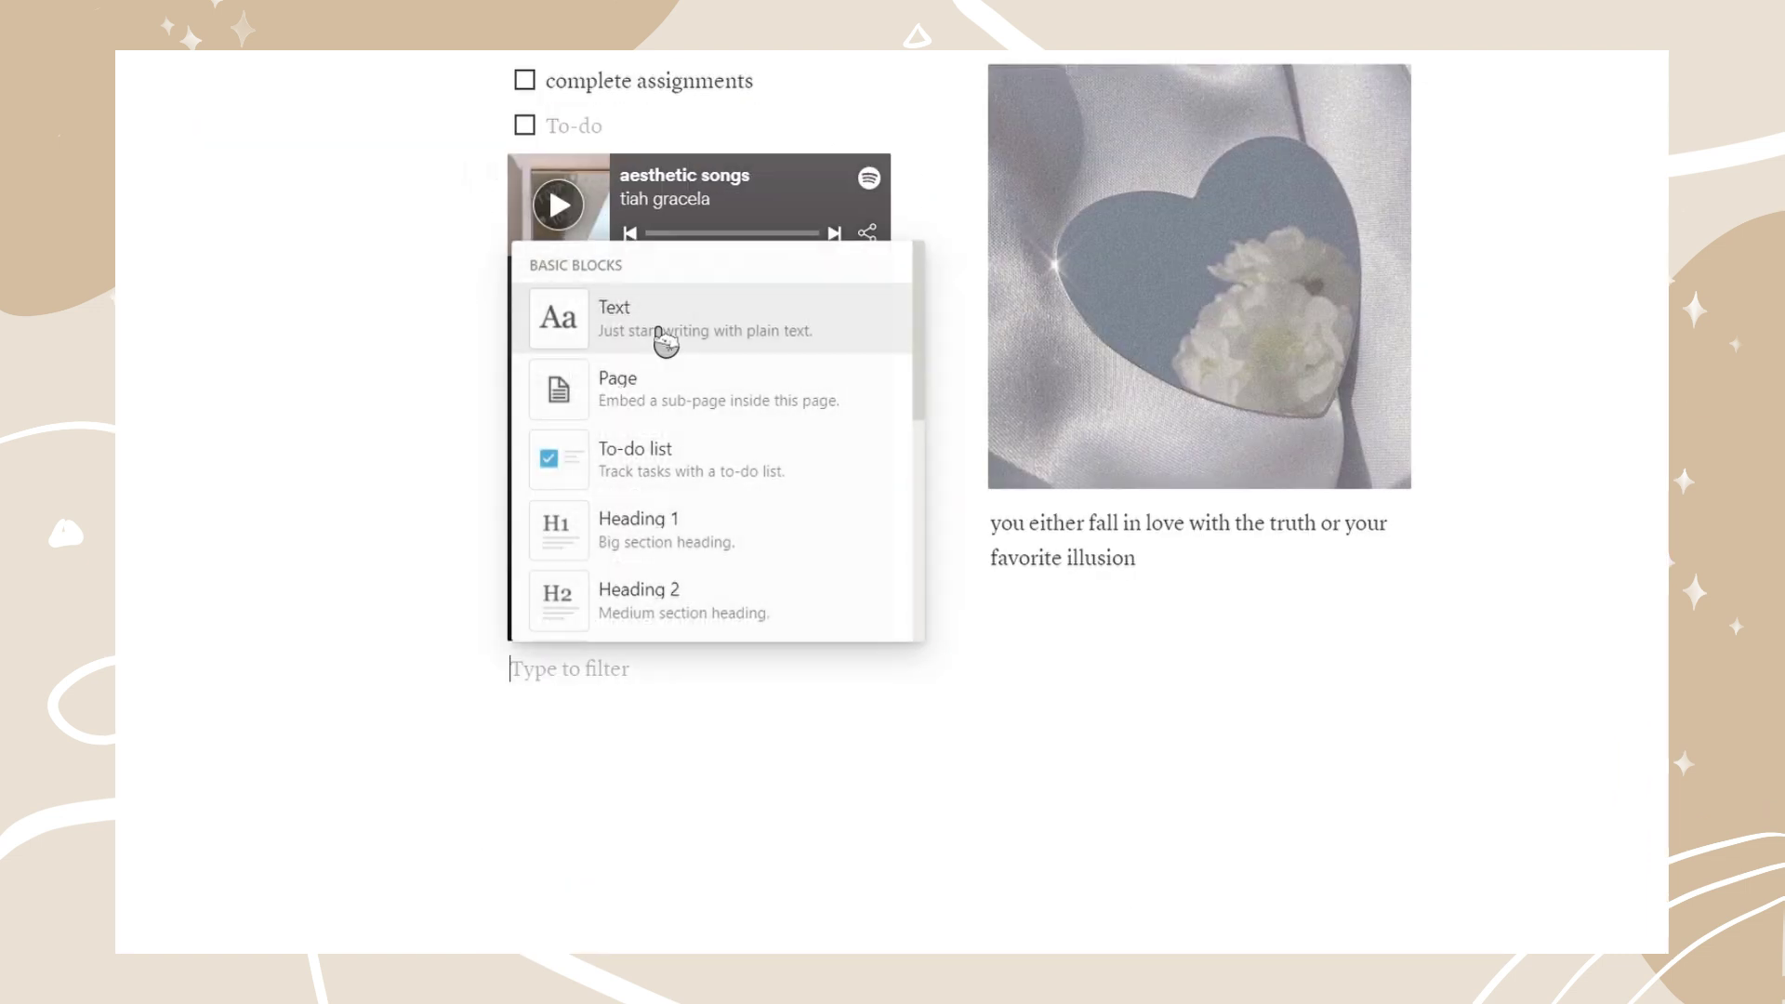
pyautogui.click(659, 542)
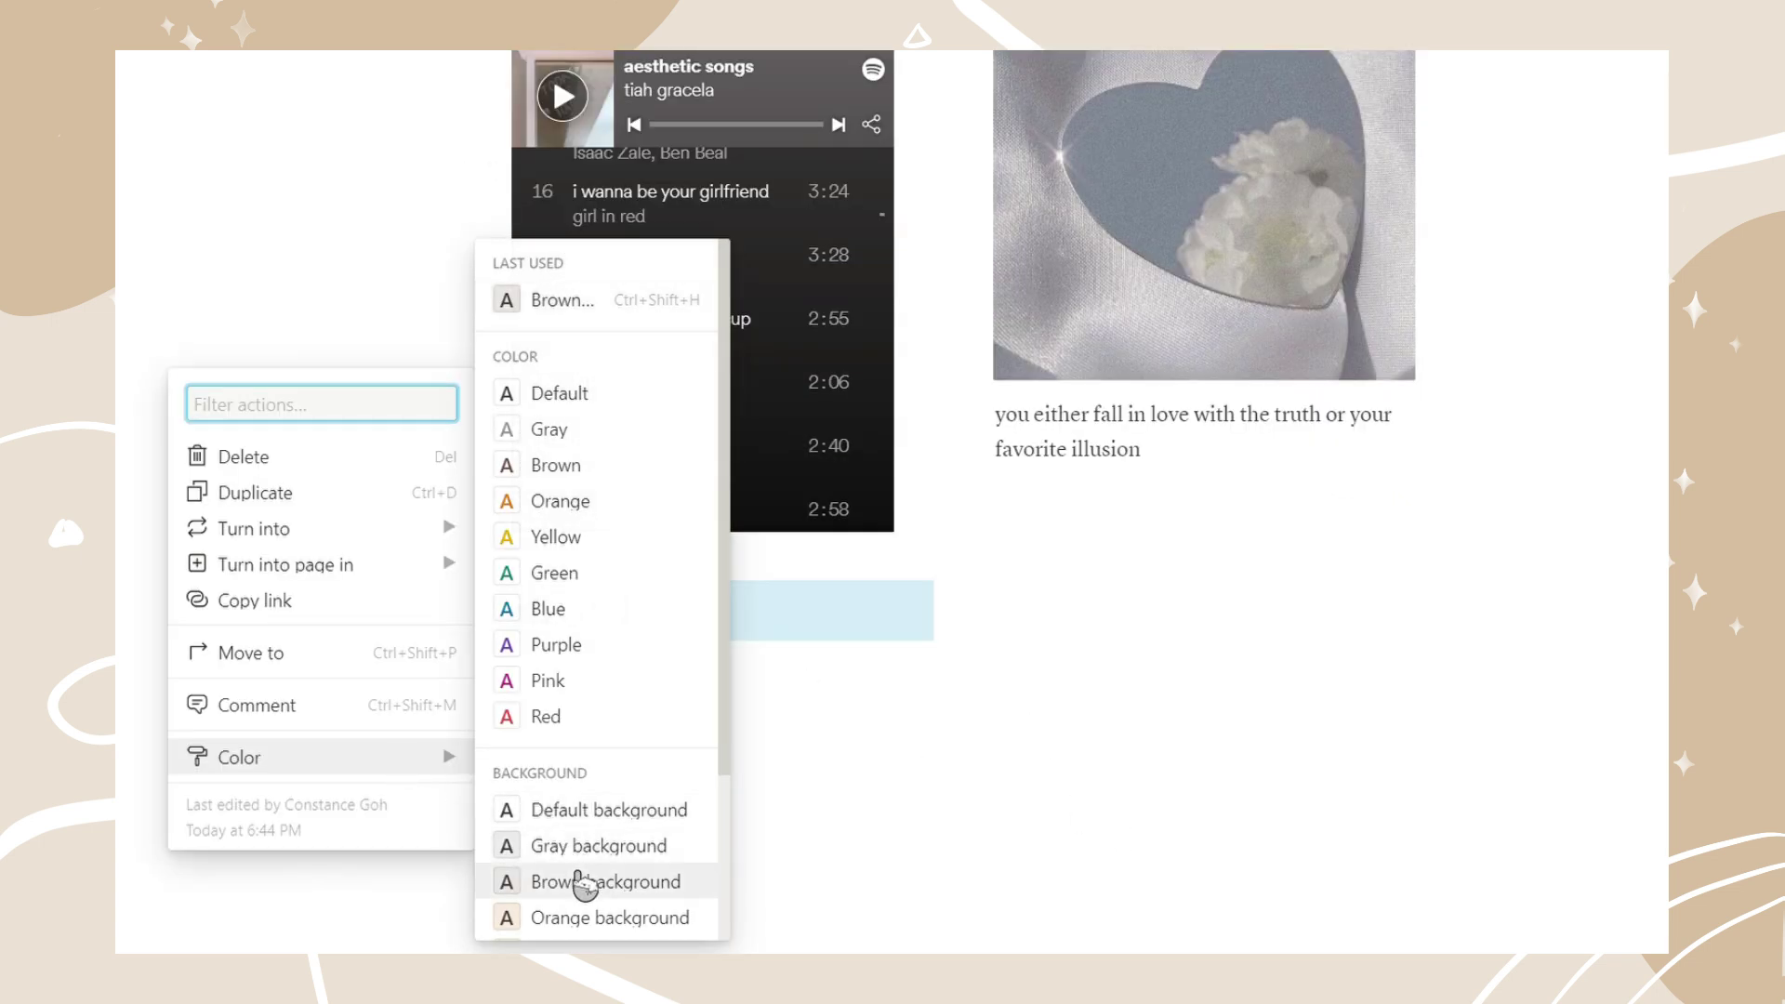
pyautogui.click(583, 882)
# Embed the pasted Netflix Haikyu!! link as a video block under the movie heading
pyautogui.click(658, 670)
pyautogui.write('/')
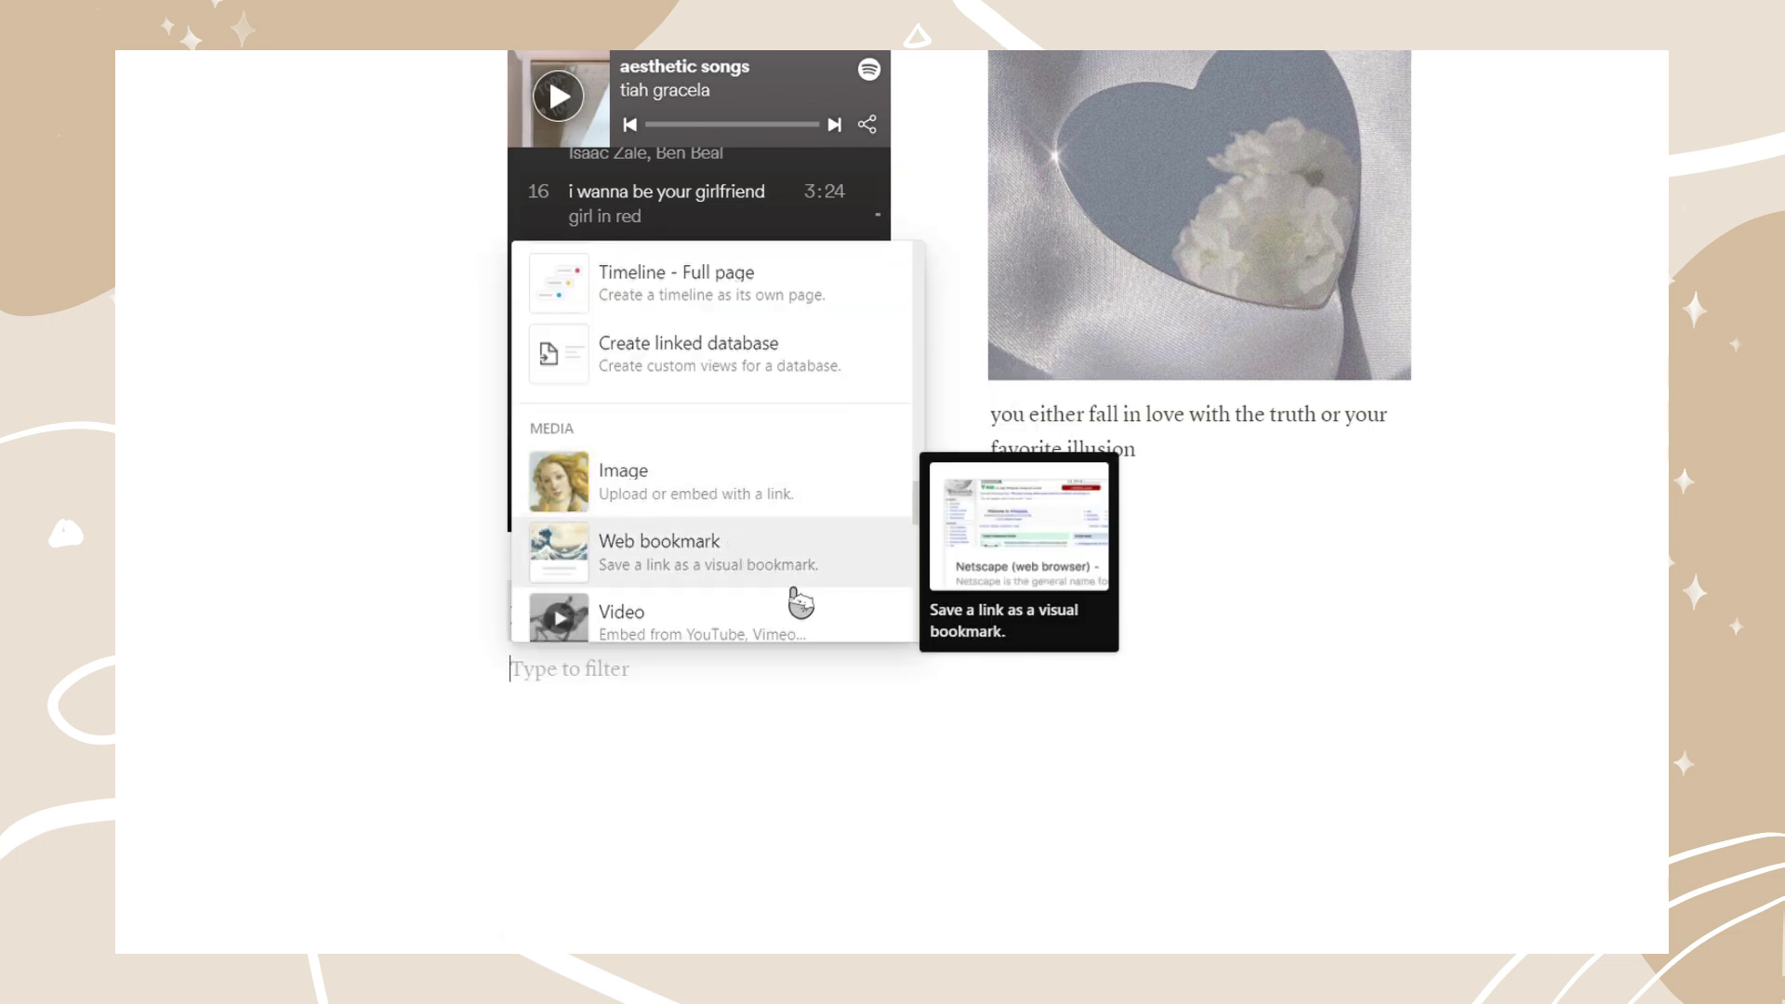
pyautogui.scroll(-1, 803, 623)
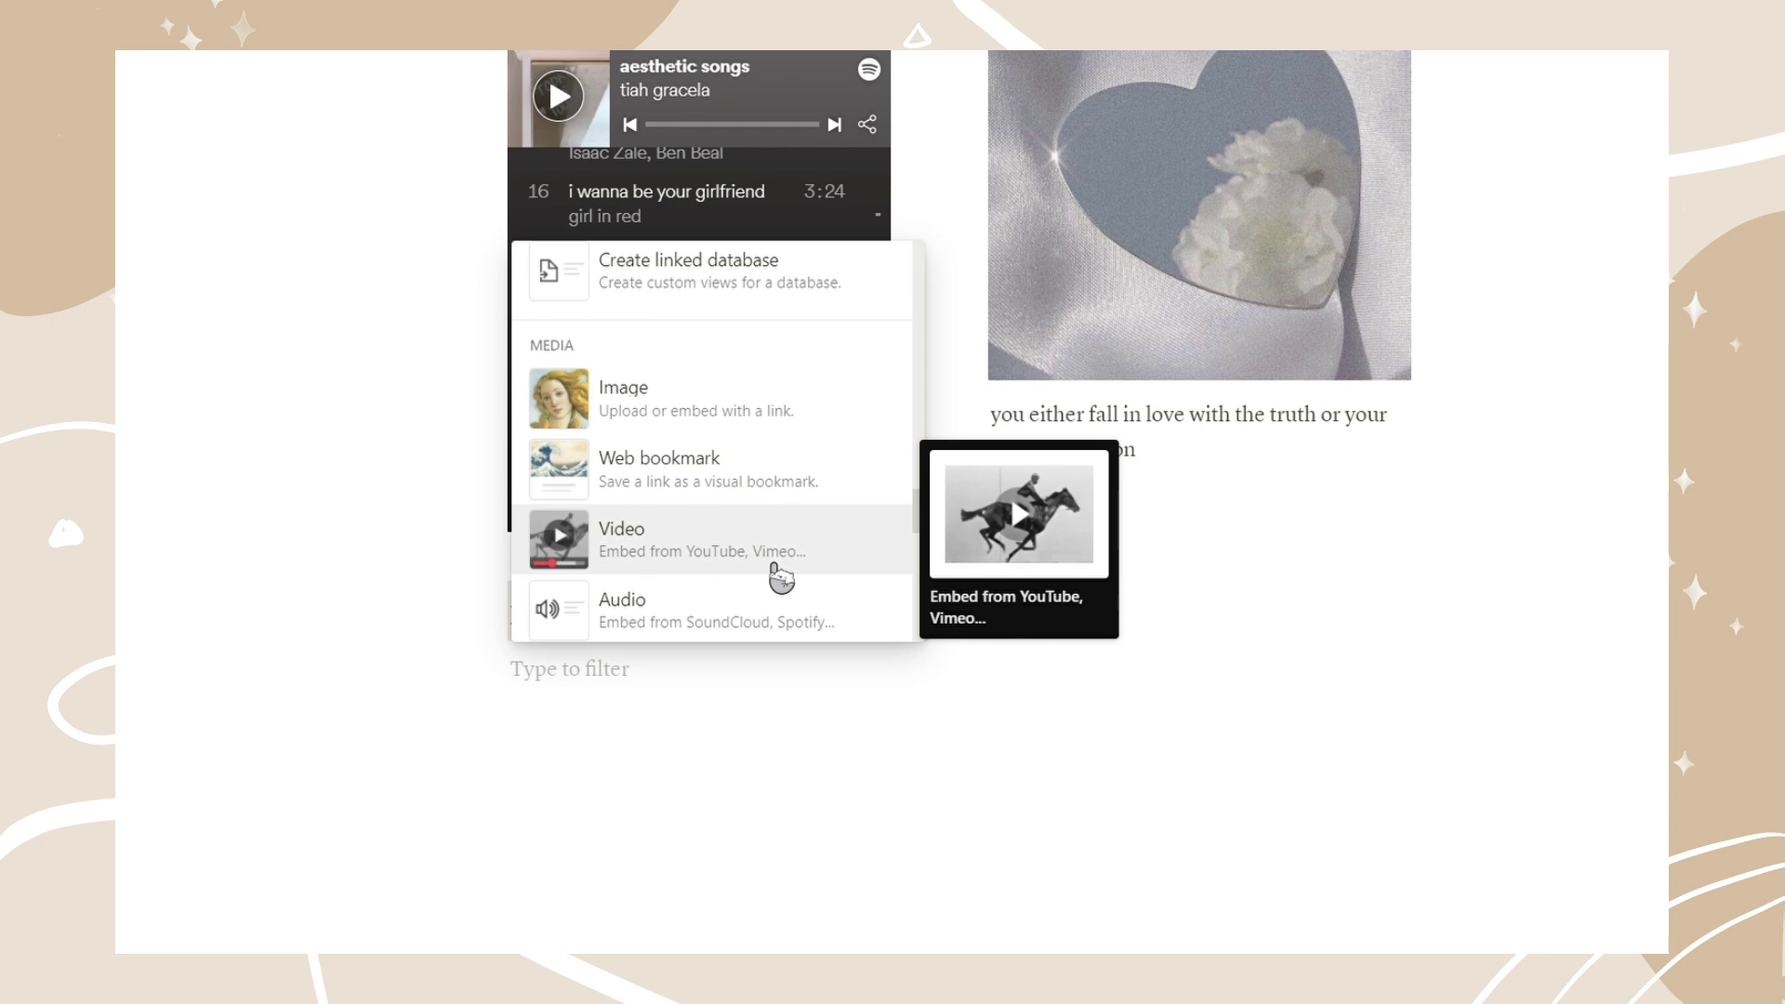
pyautogui.click(779, 579)
pyautogui.rightClick(631, 812)
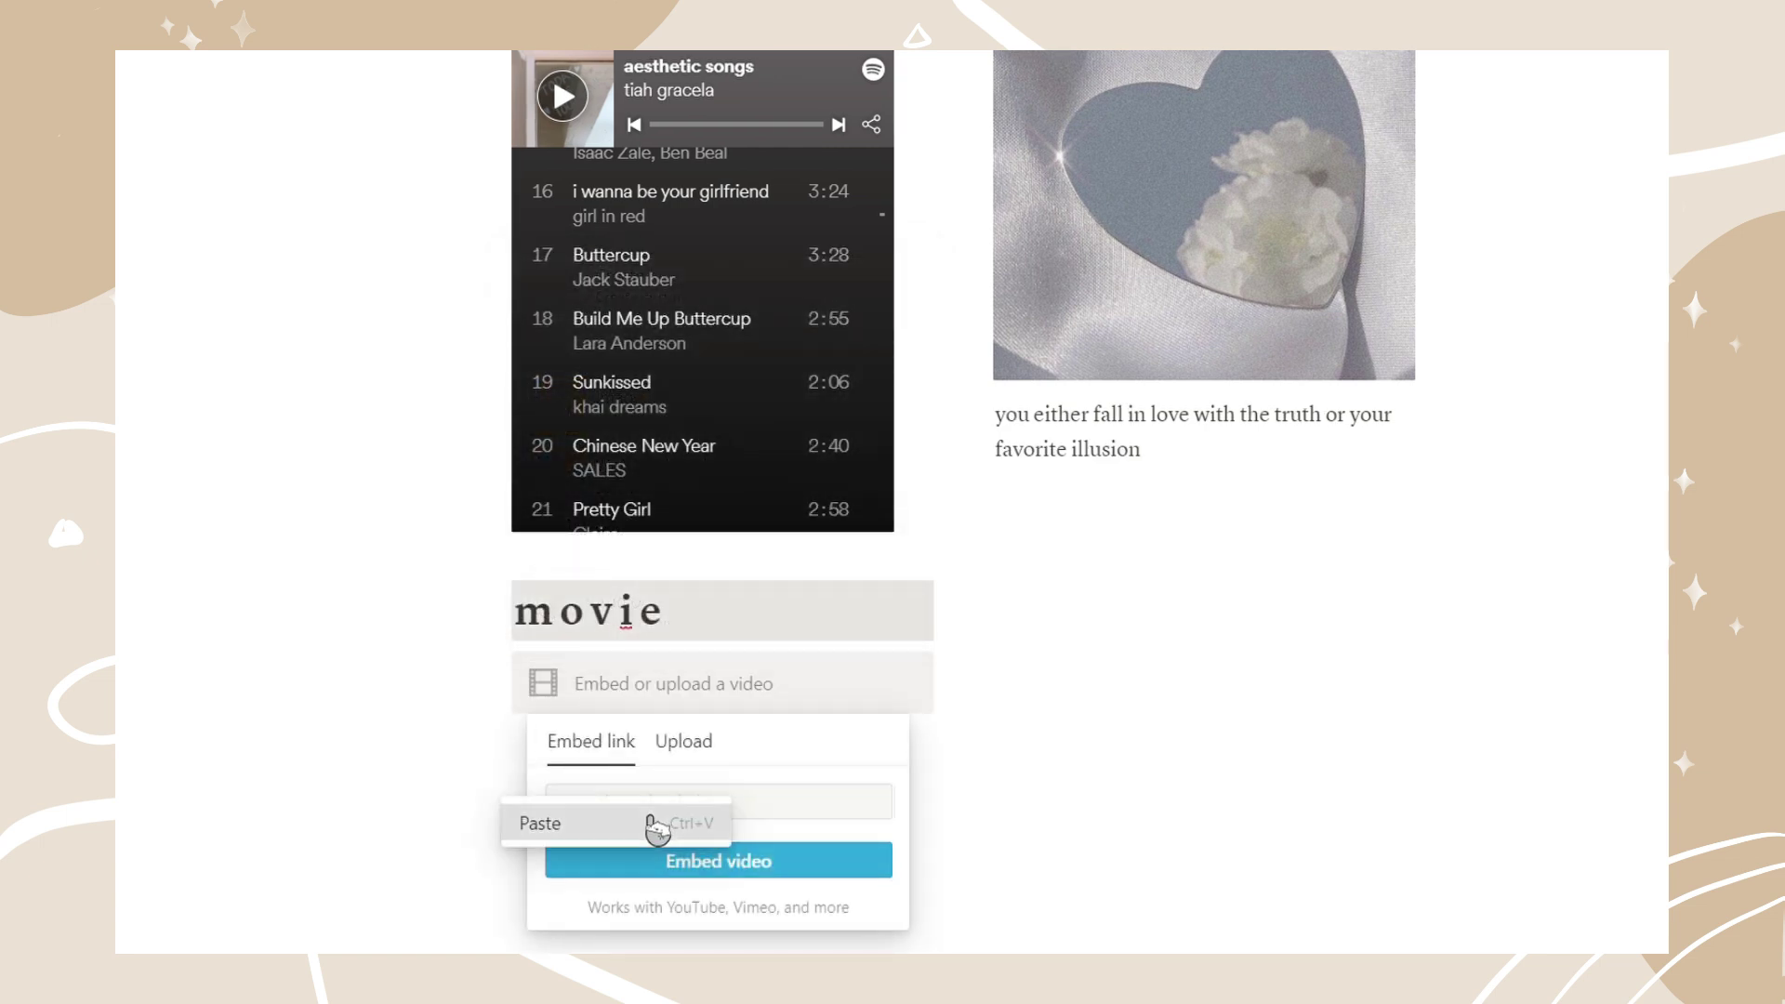
pyautogui.click(648, 824)
pyautogui.click(633, 860)
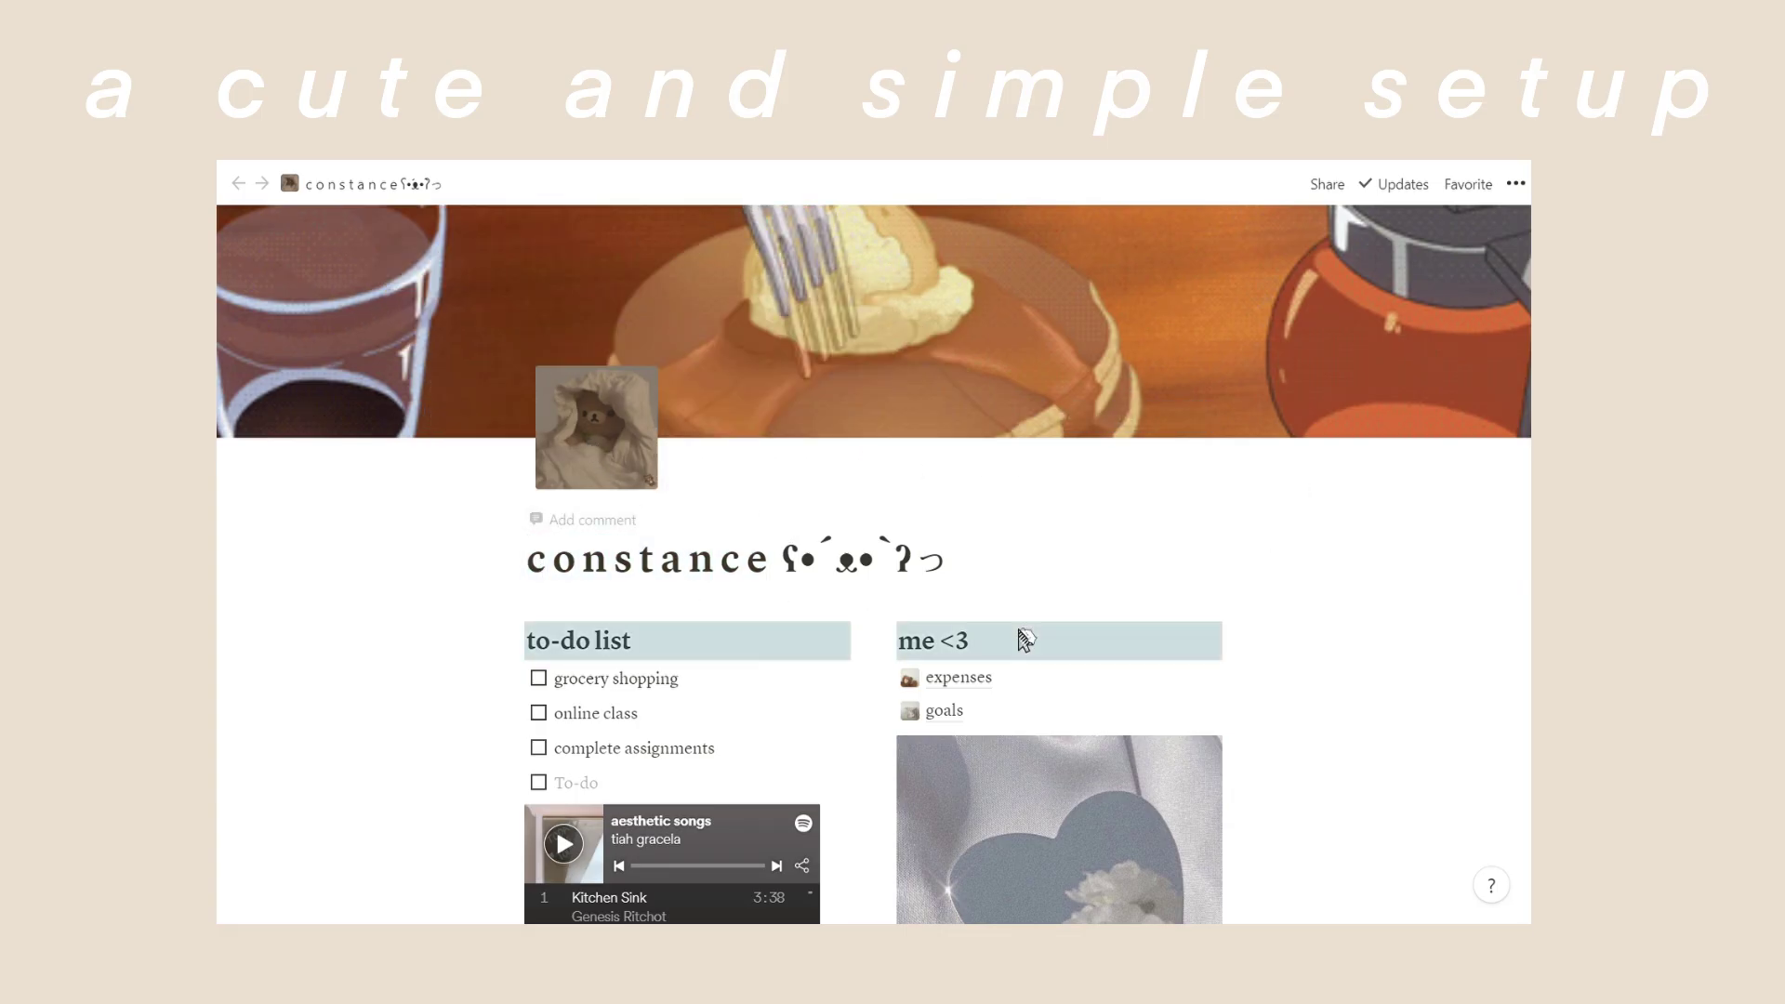
# Scroll through the finished dashboard down to the movie section's Netflix link cards
pyautogui.moveTo(550, 583); pyautogui.dragTo(1357, 585)
pyautogui.click(1359, 585)
pyautogui.scroll(-4, 1360, 585)
pyautogui.scroll(1, 837, 418)
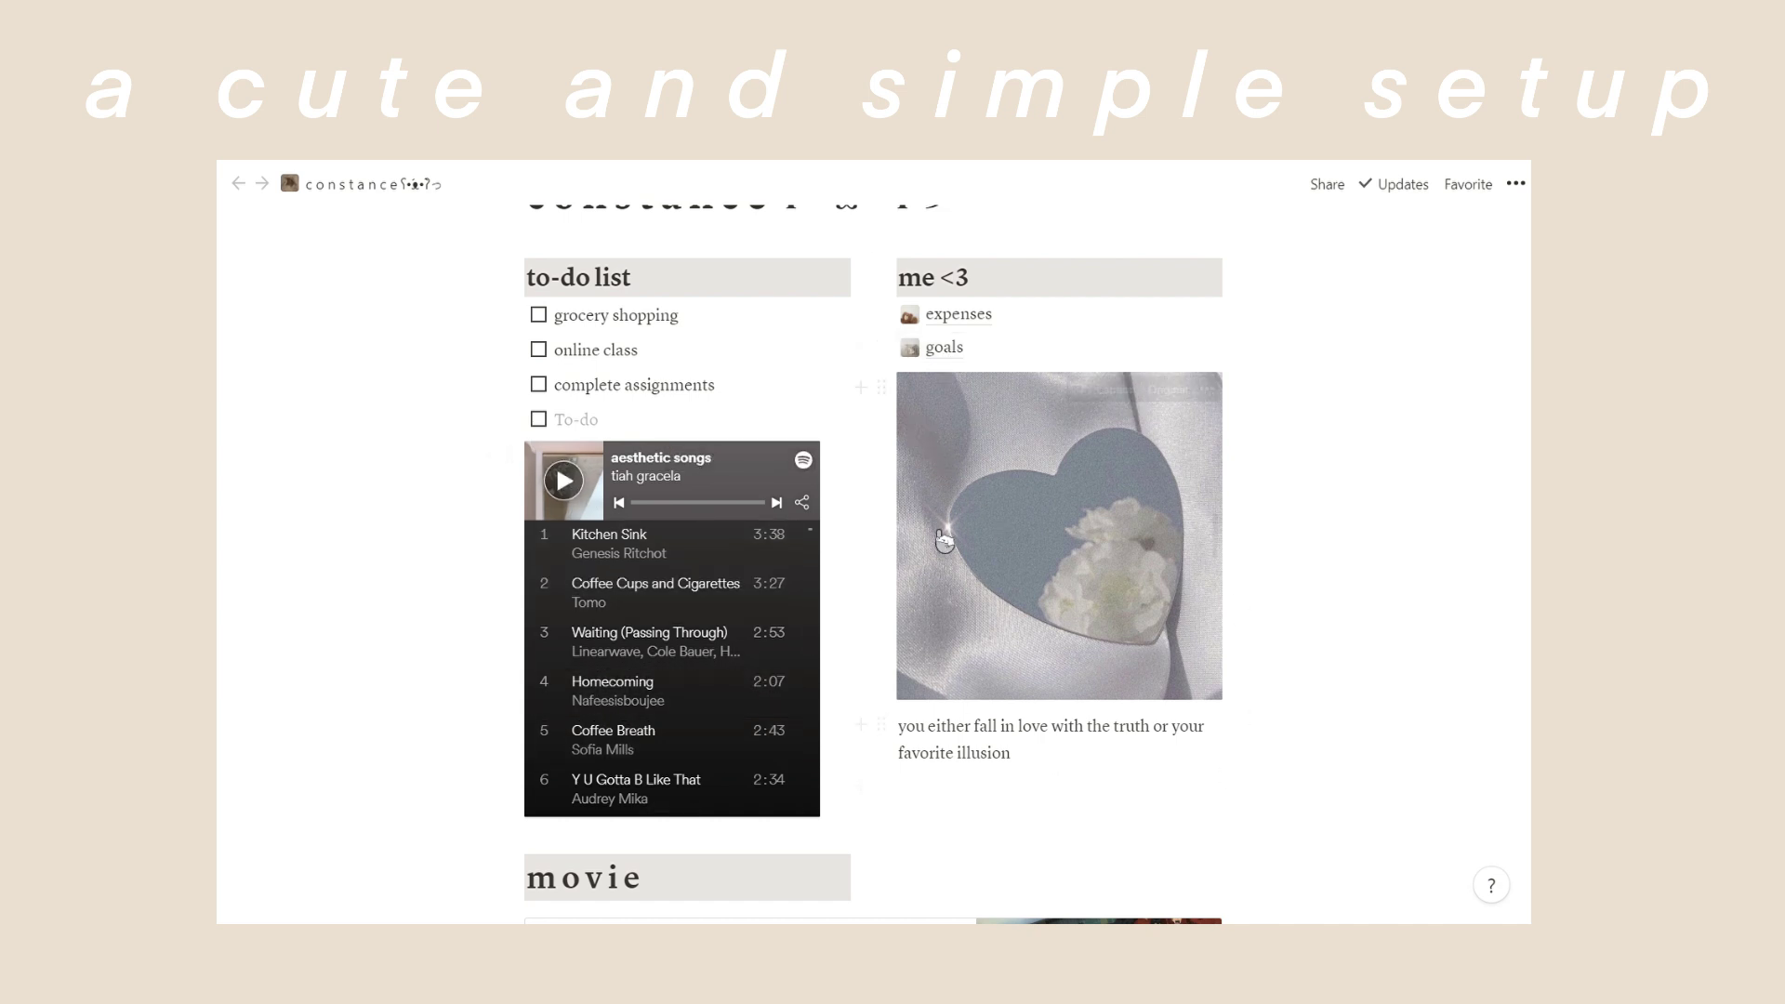
pyautogui.scroll(-5, 1268, 545)
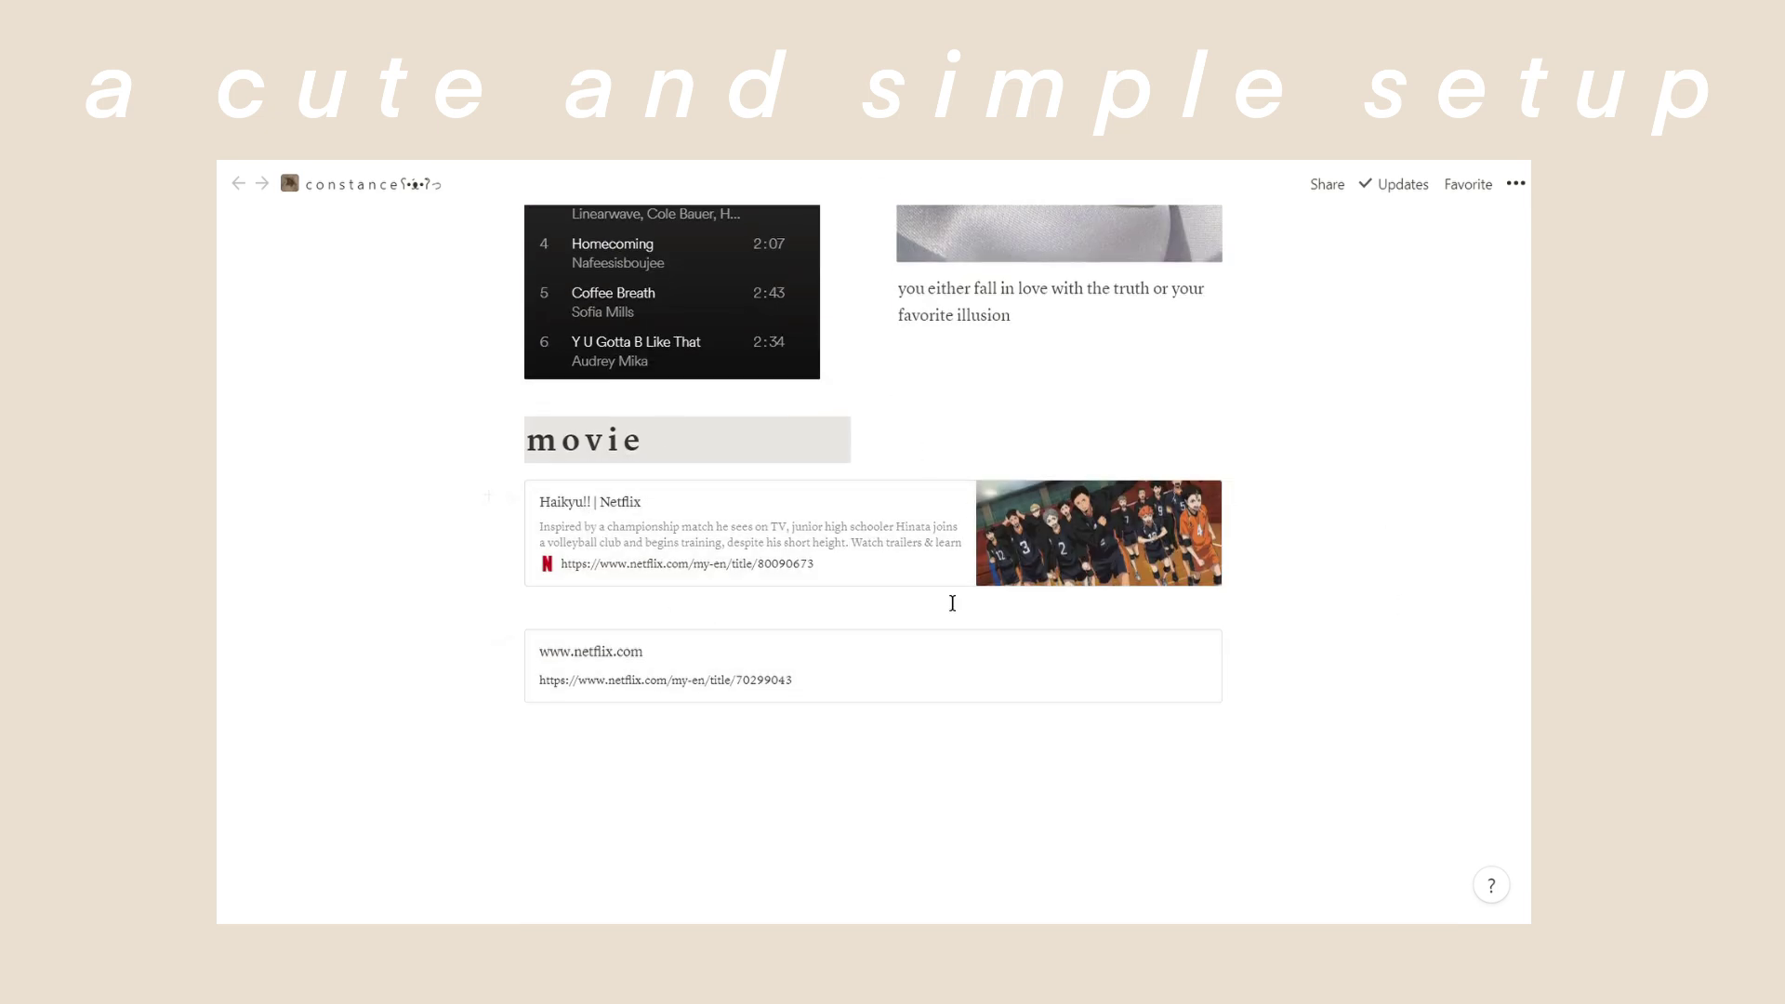